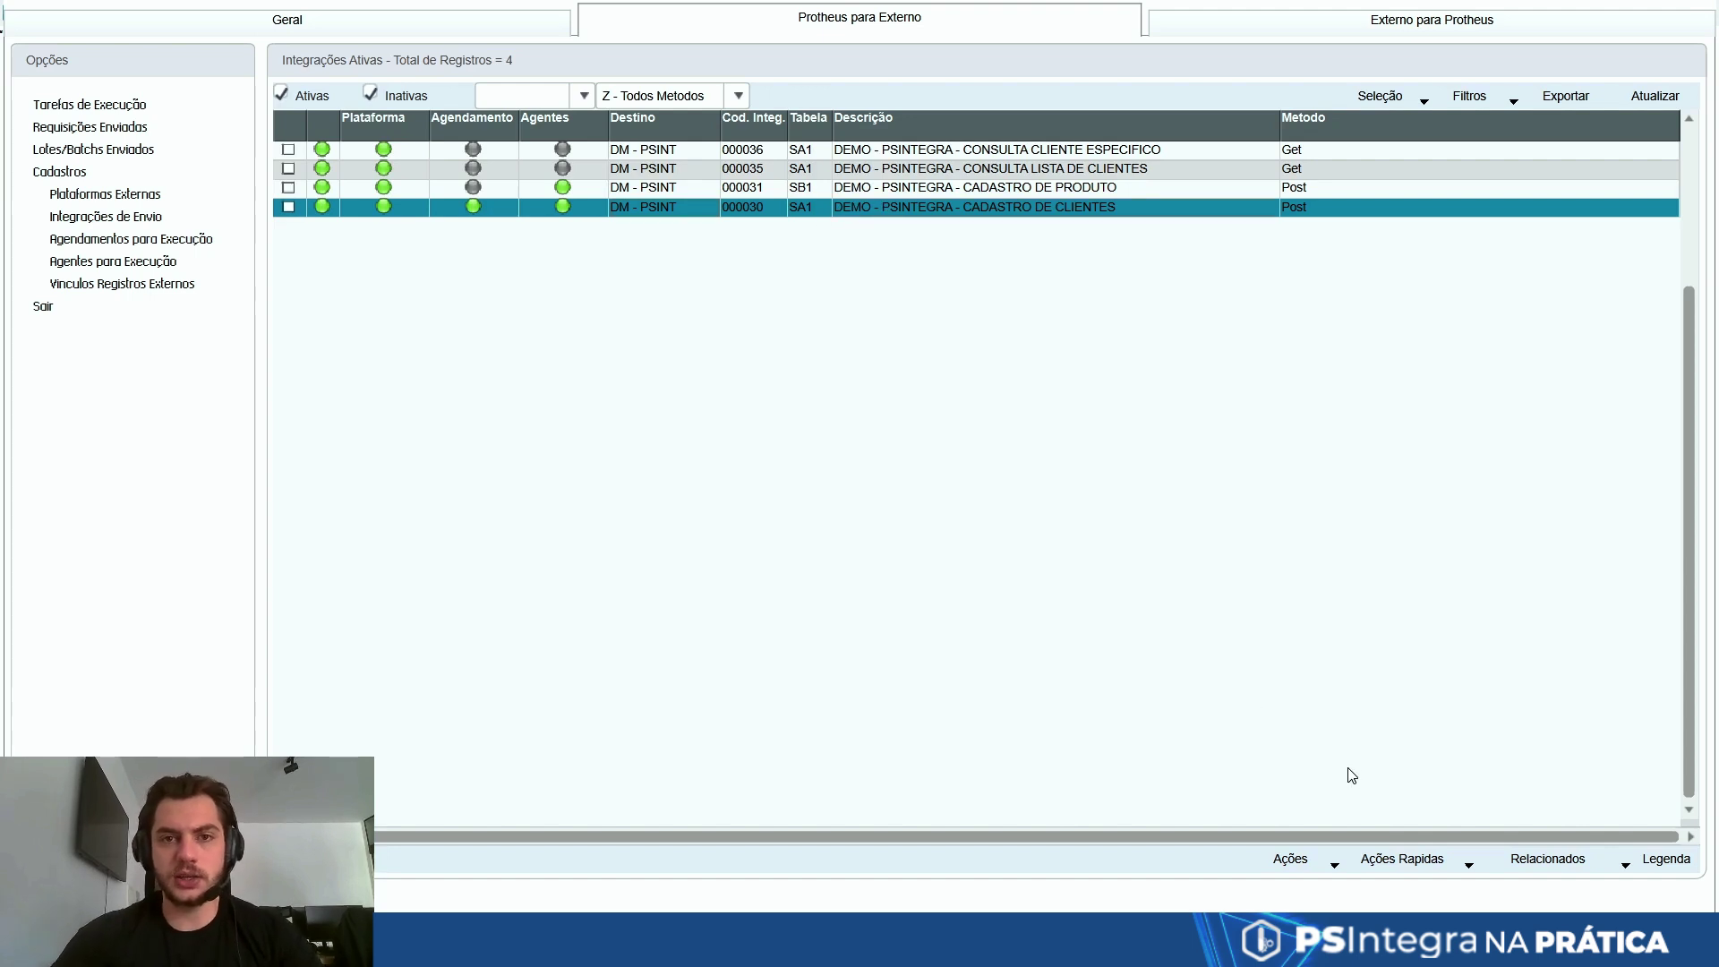
- Open the DEMO - PSINTEGRA - CADASTRO DE CLIENTES integration for editing and examine the nome row of its field mapping
left_click(1293, 860)
left_click(1324, 743)
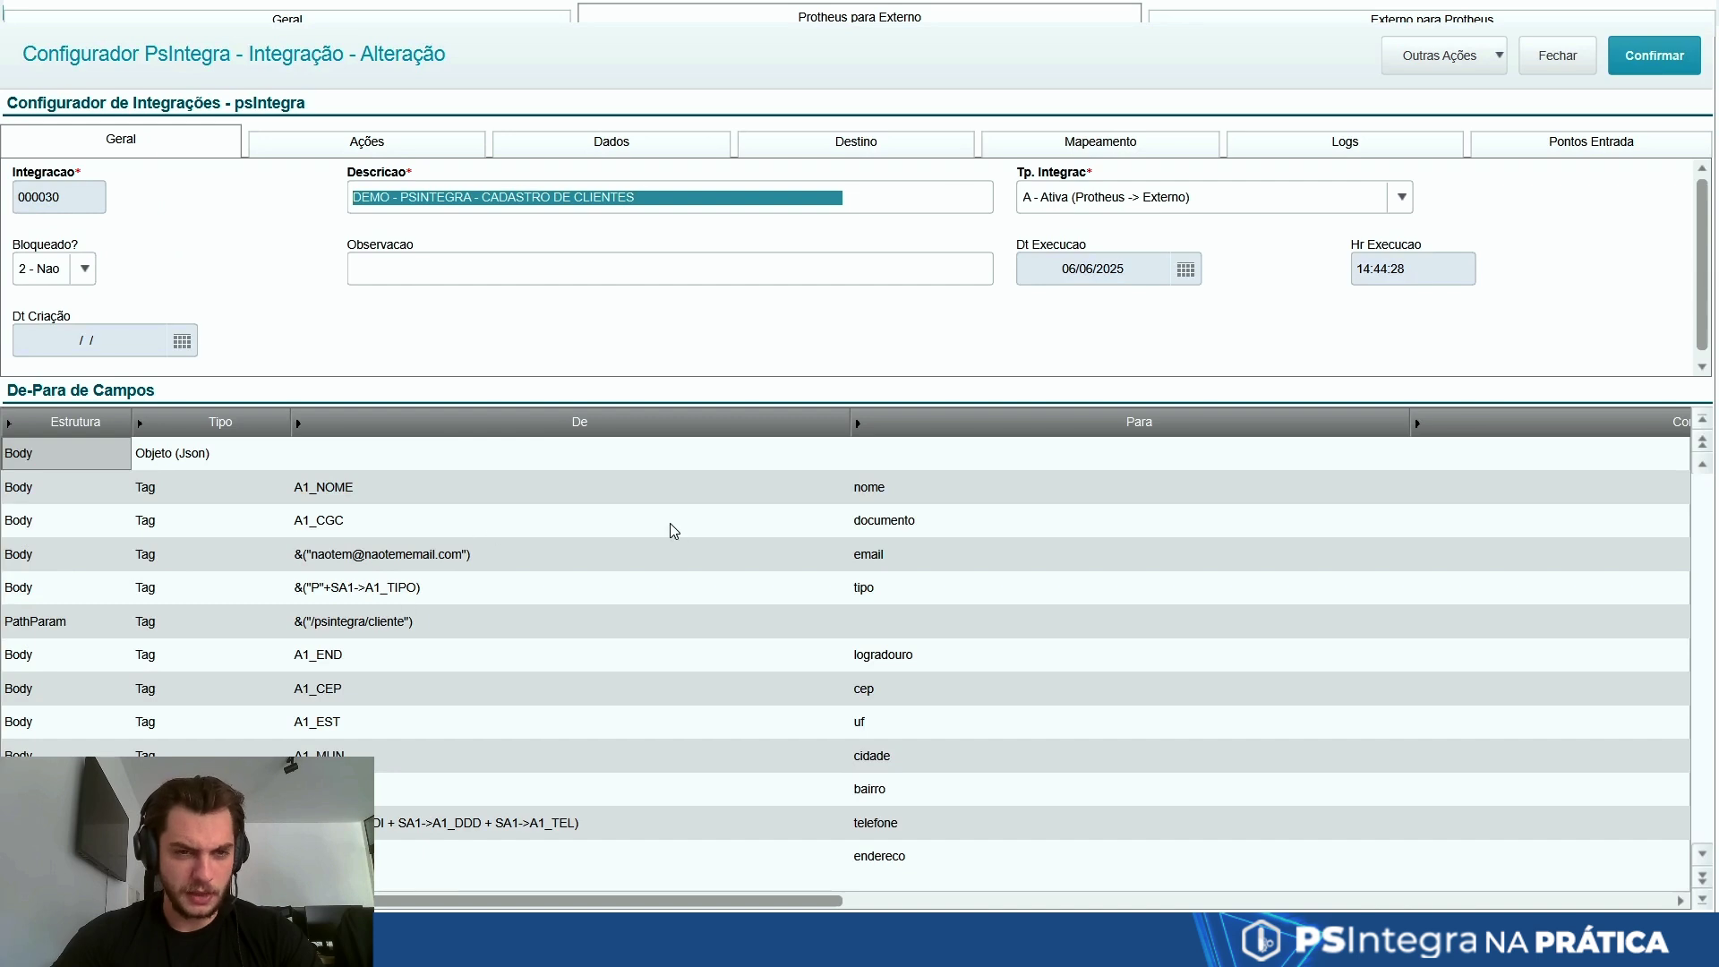
left_click(667, 498)
key("Right")
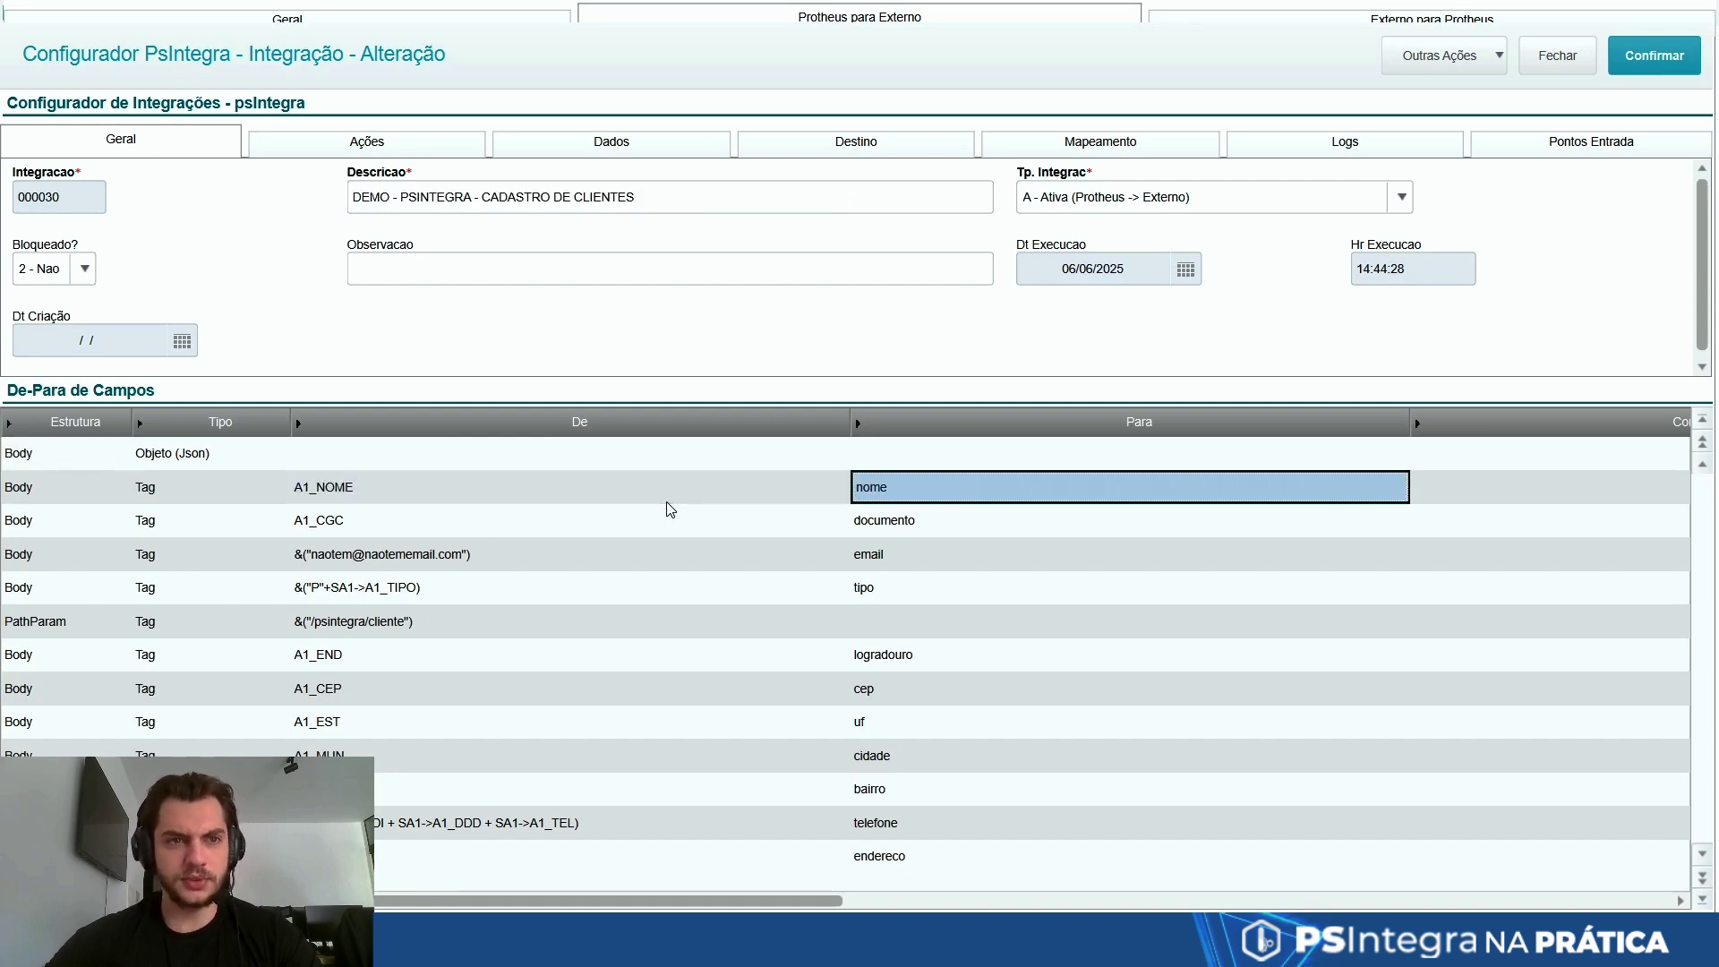
key("Right")
key("Right")
key("Right")
key("Right")
key("Left")
key("Left")
key("Home")
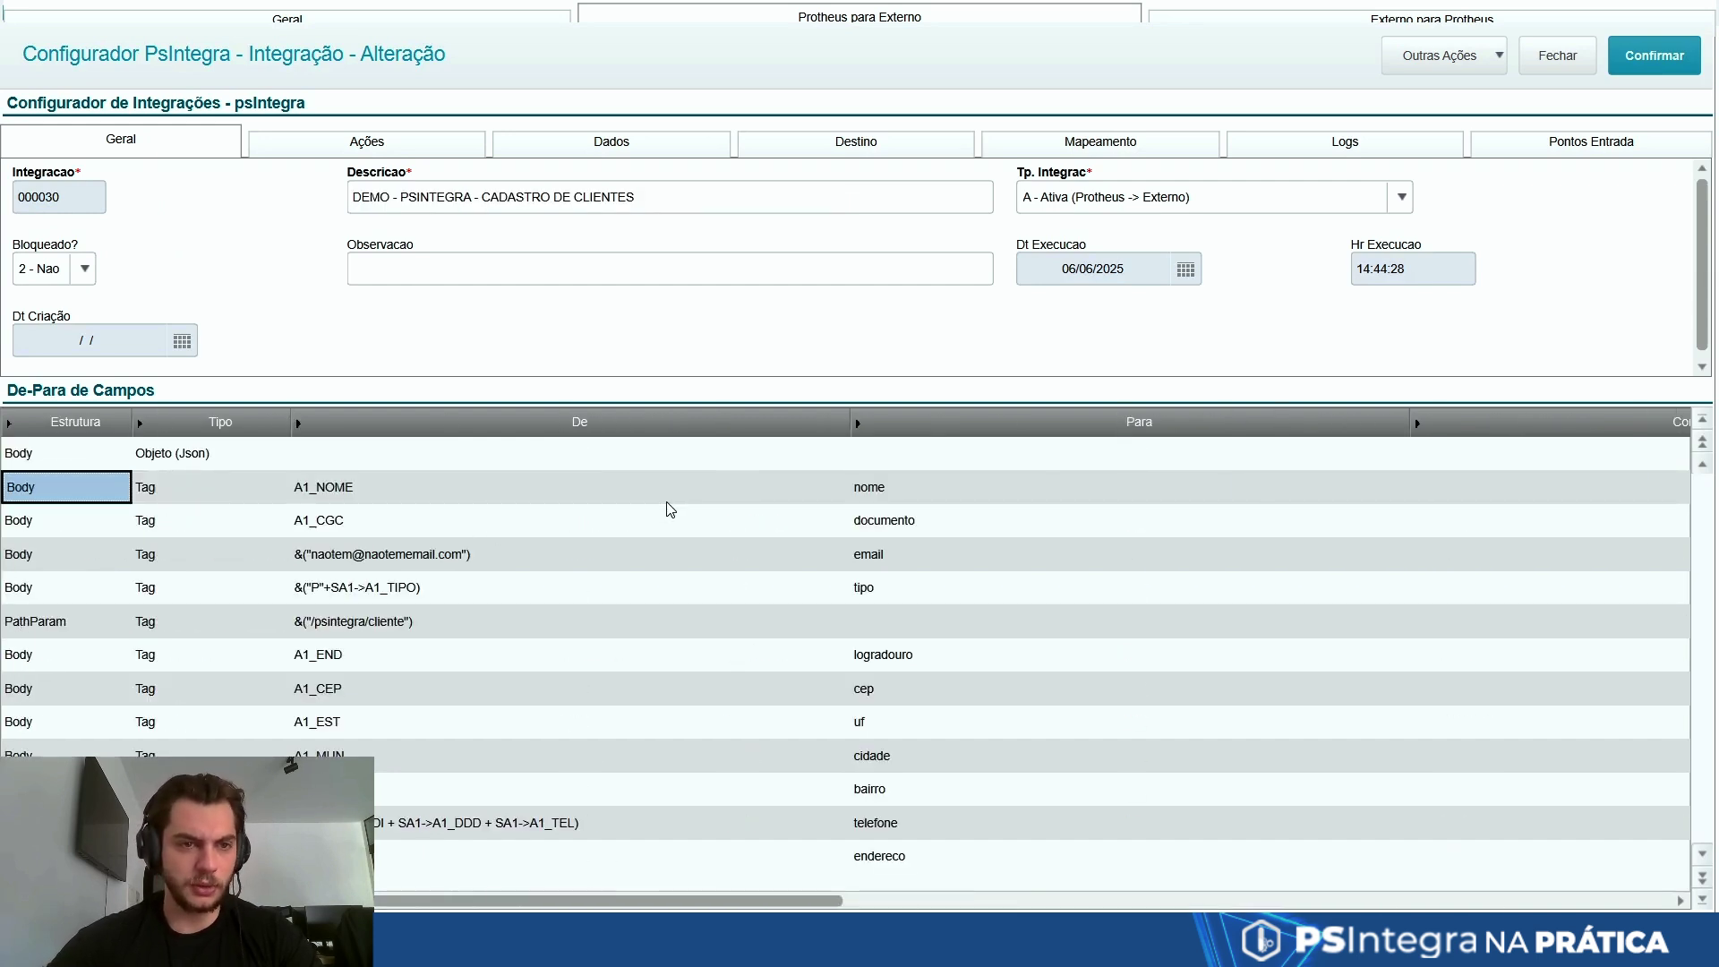
- Run the integration's query in the SQL editor and simulate the request for the CLIENTE PADRAO record
left_click(1446, 55)
left_click(1442, 257)
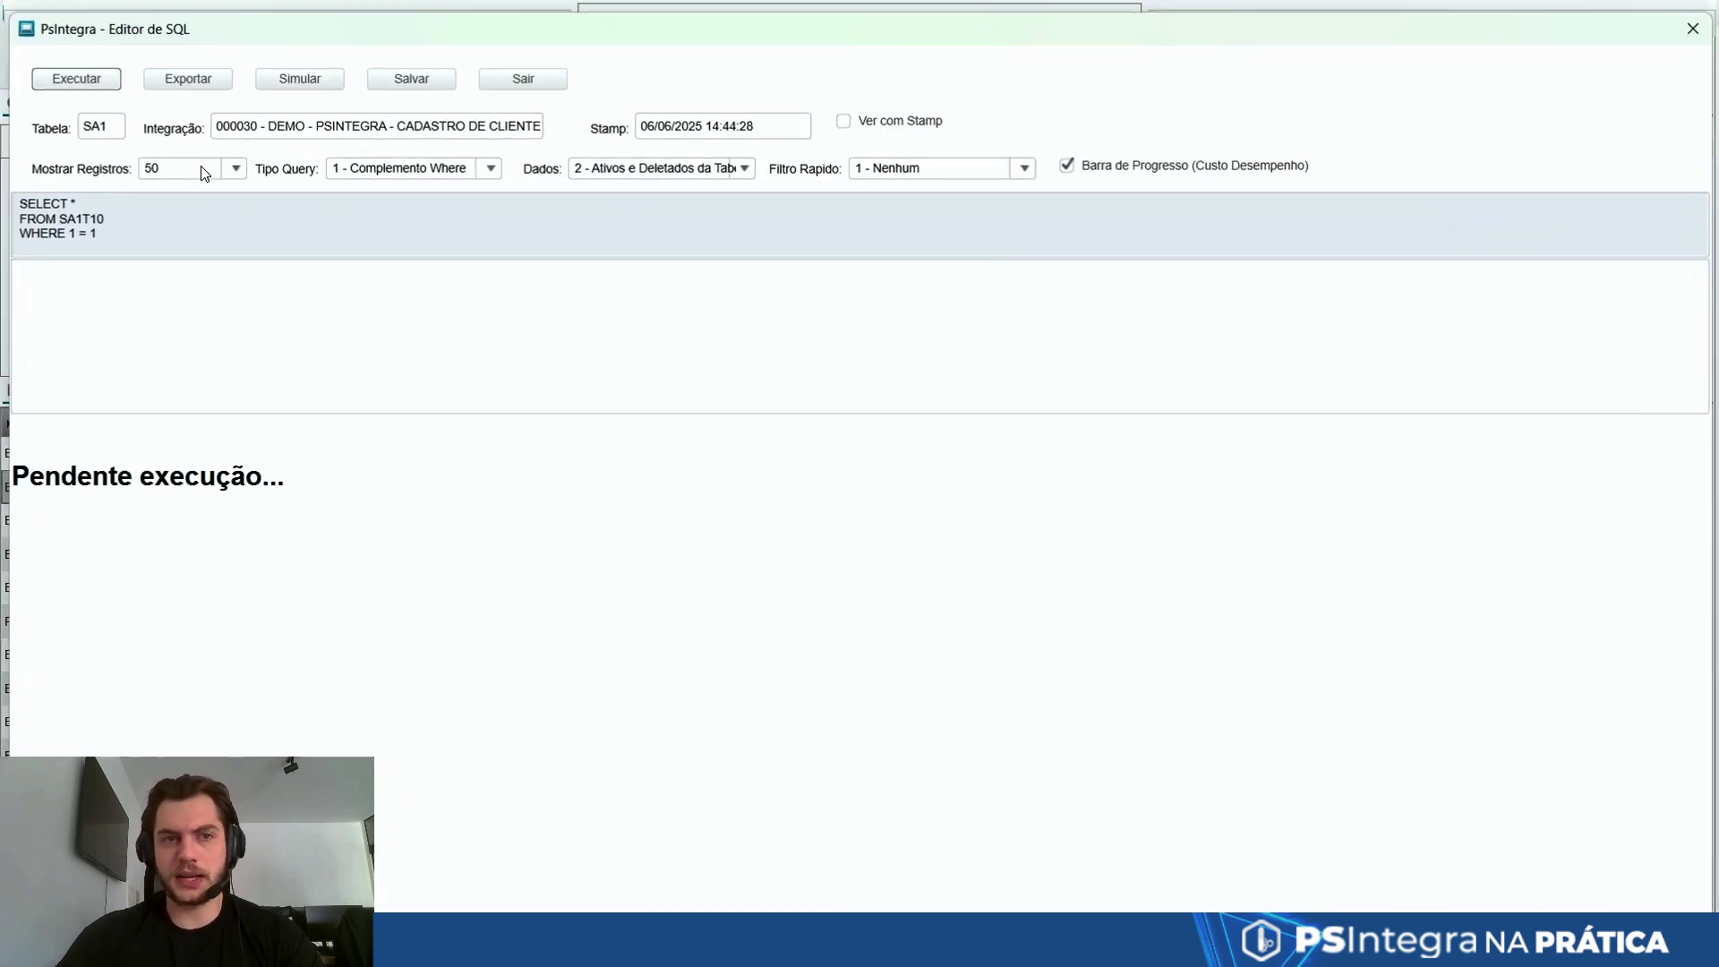
left_click(76, 77)
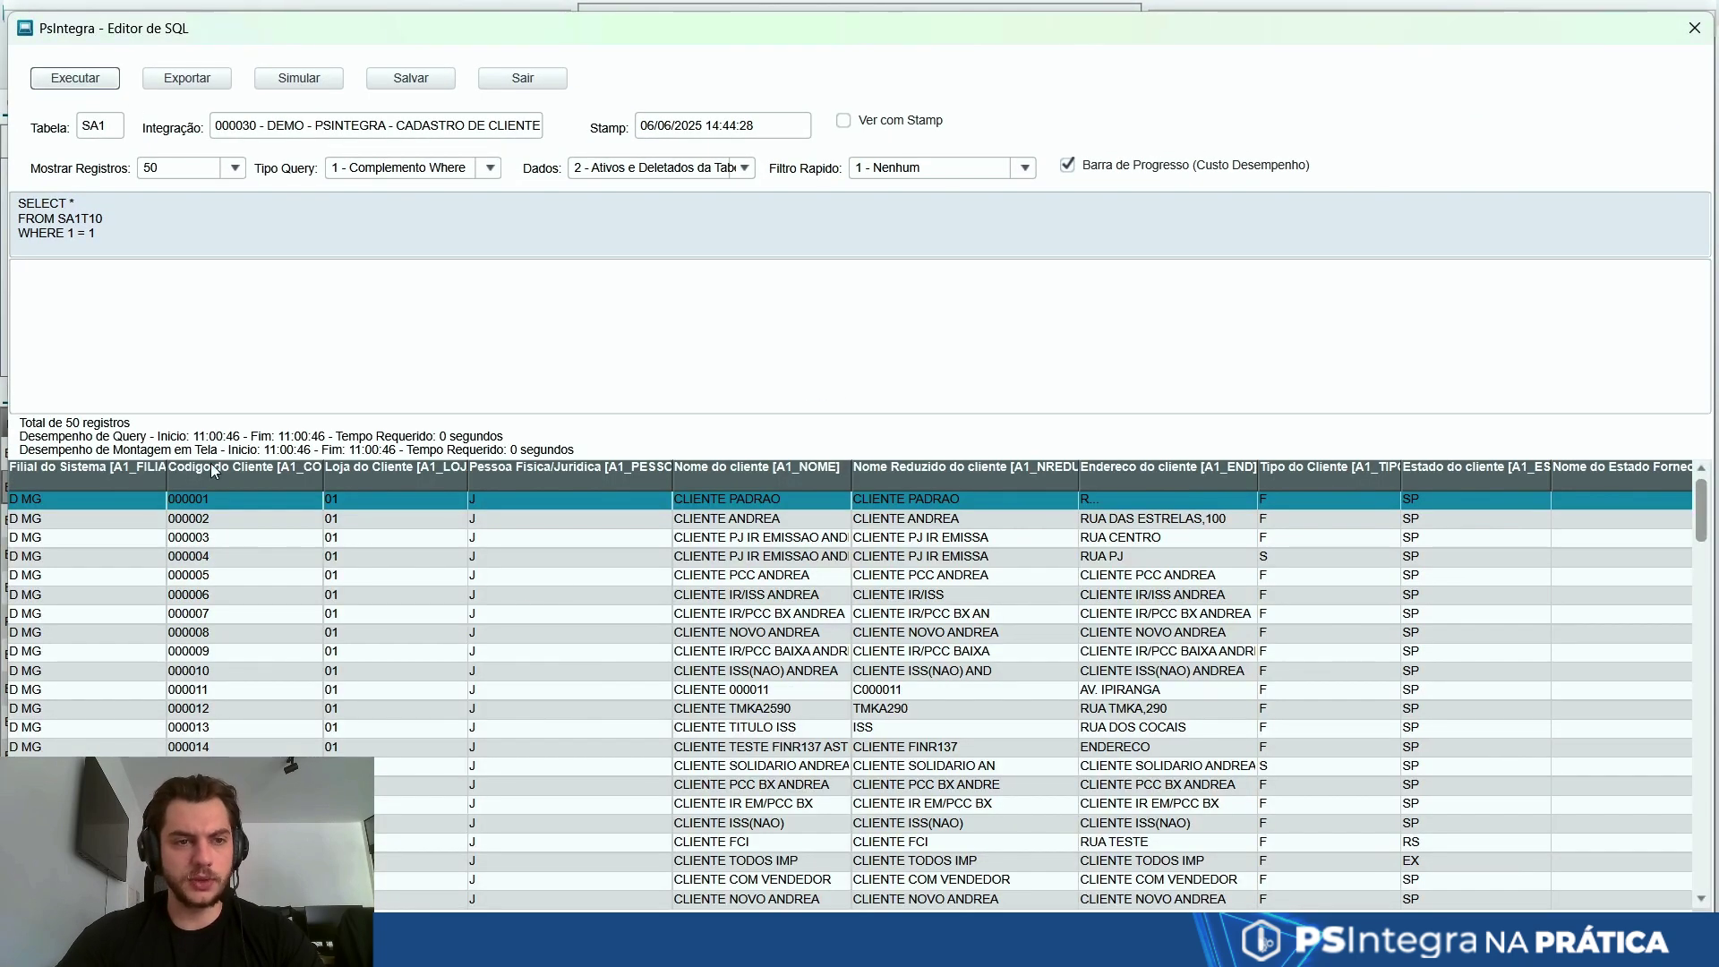
left_click(215, 517)
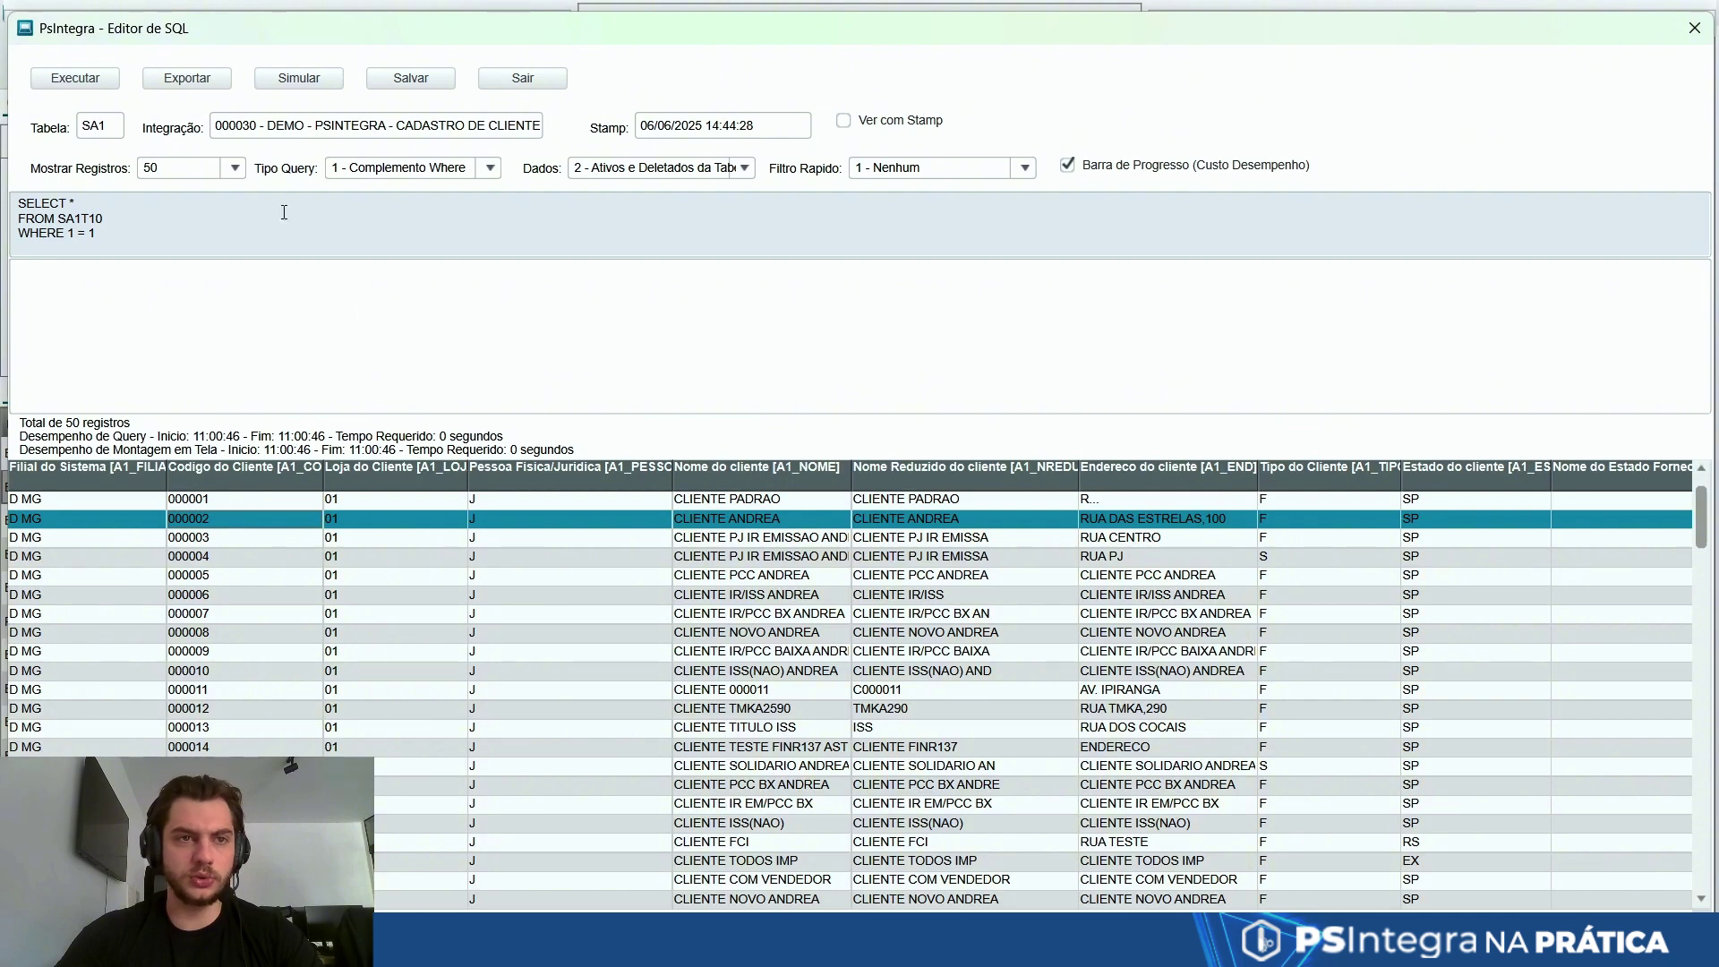
left_click(317, 498)
left_click(299, 78)
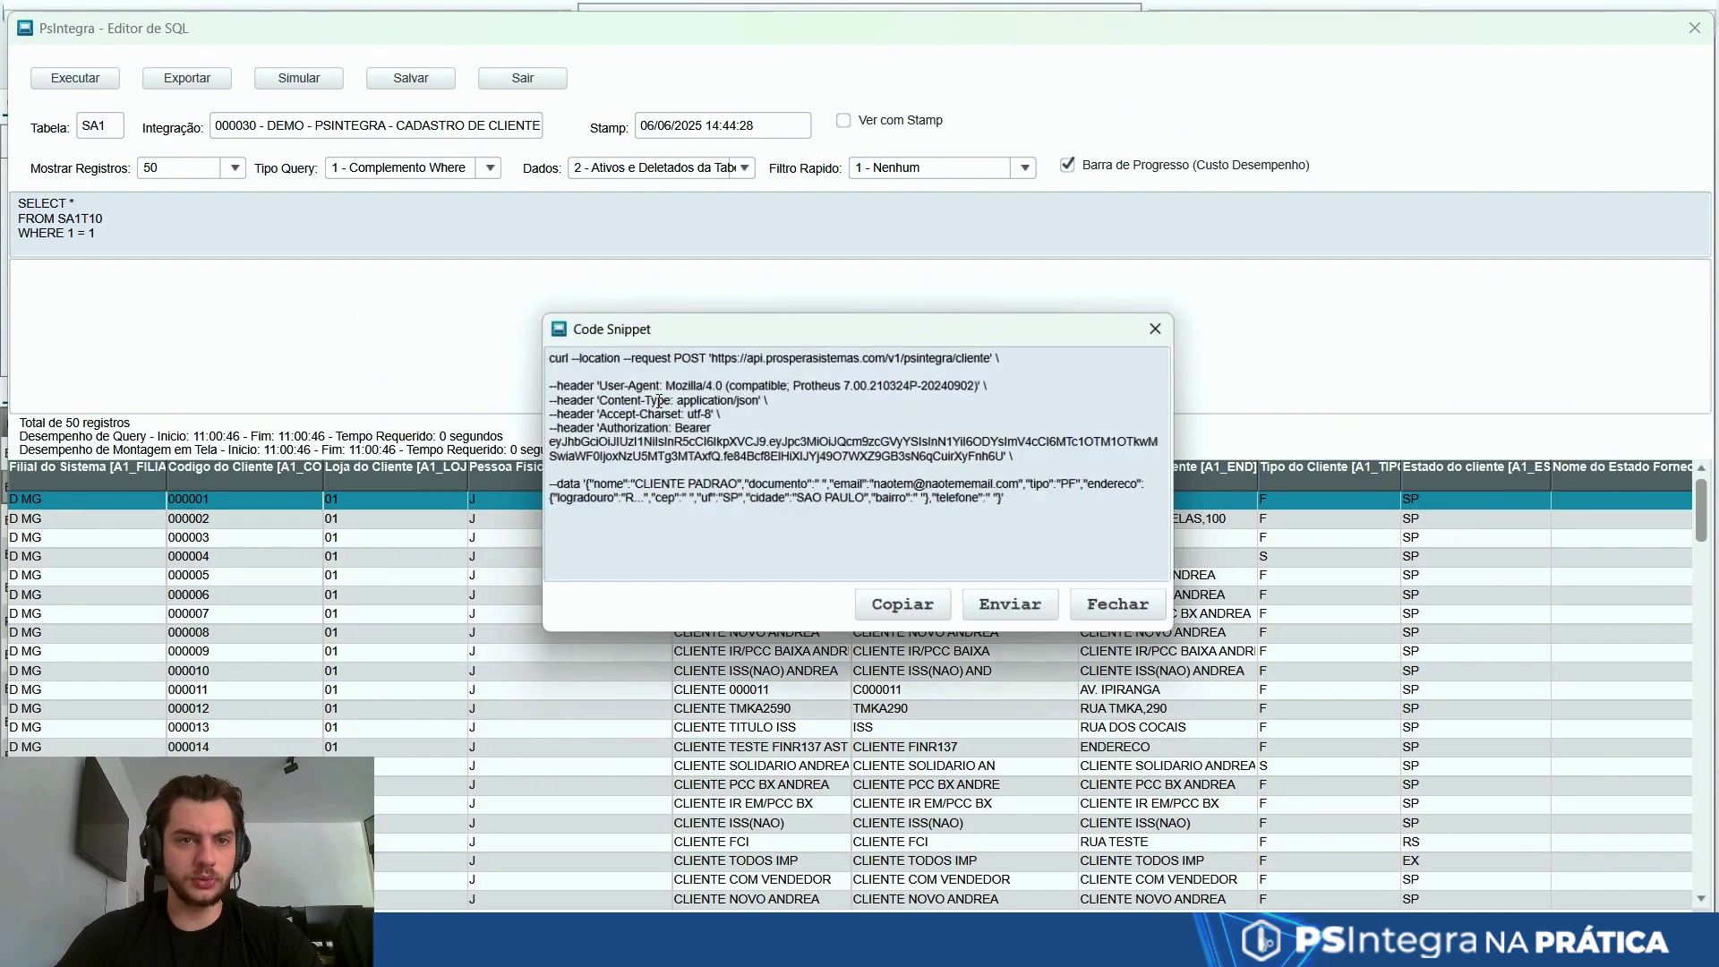
- Copy the simulated cURL request with its bearer token into Postman's request, beautify the JSON body and review its fields
left_click_drag(1019, 513, 537, 351)
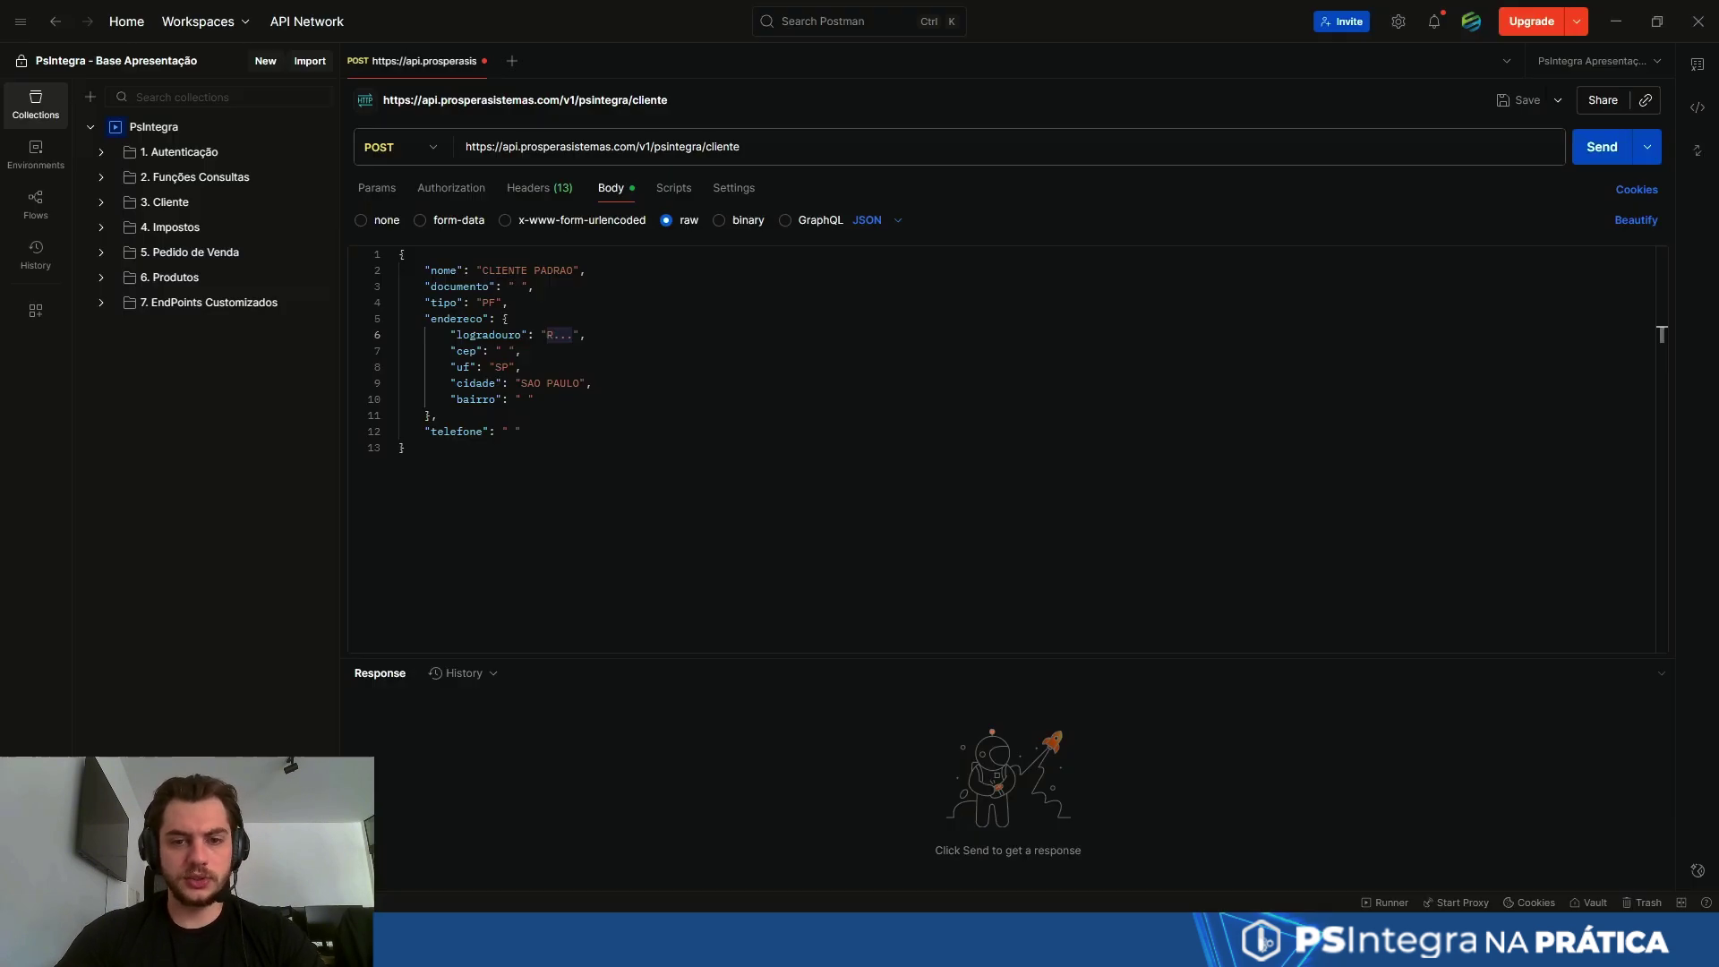
left_click(627, 146)
key("ctrl+a")
key("ctrl+v")
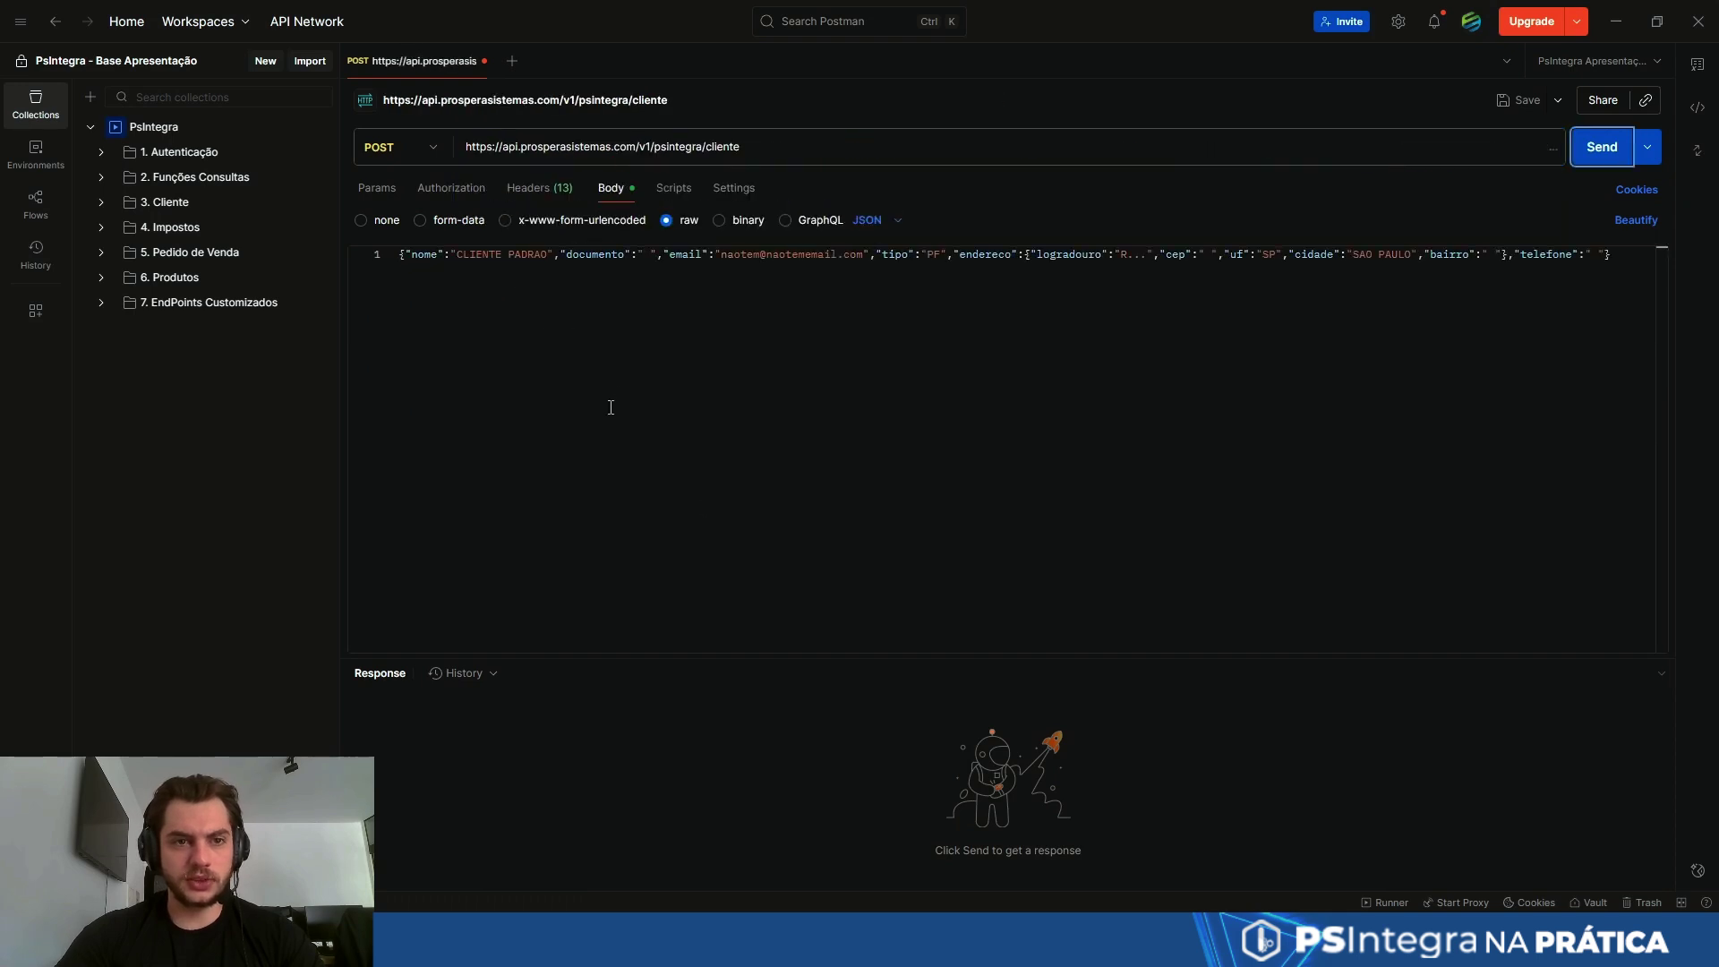
left_click(1636, 220)
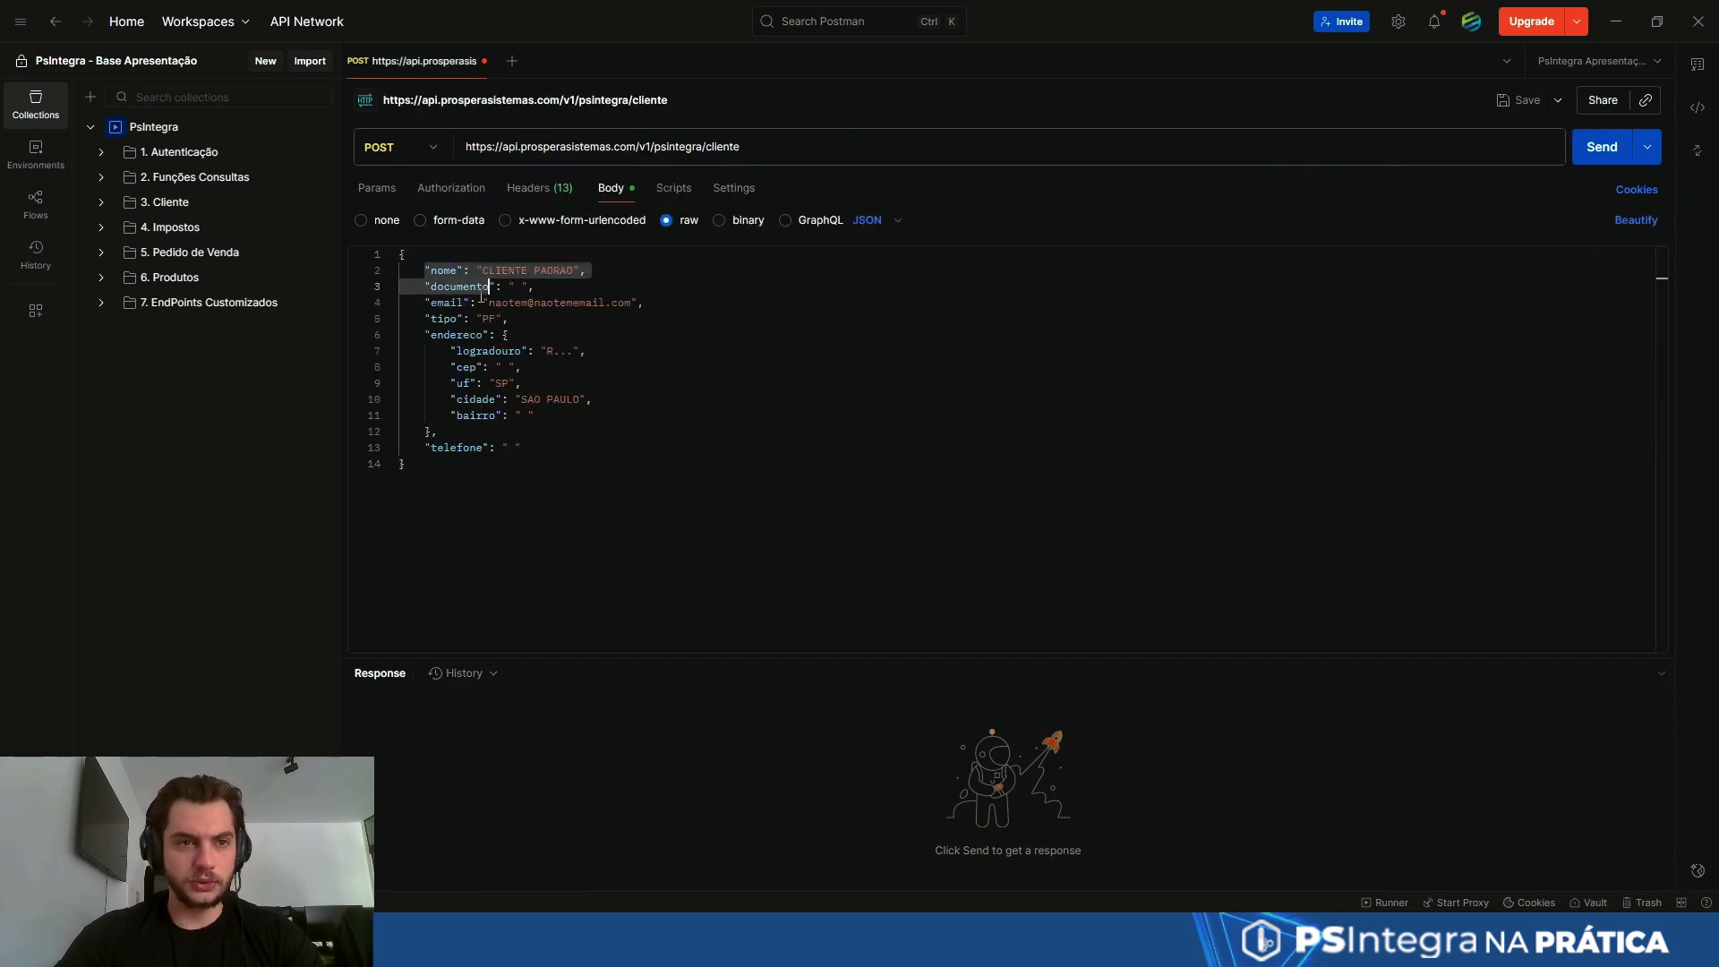
left_click_drag(495, 319, 524, 448)
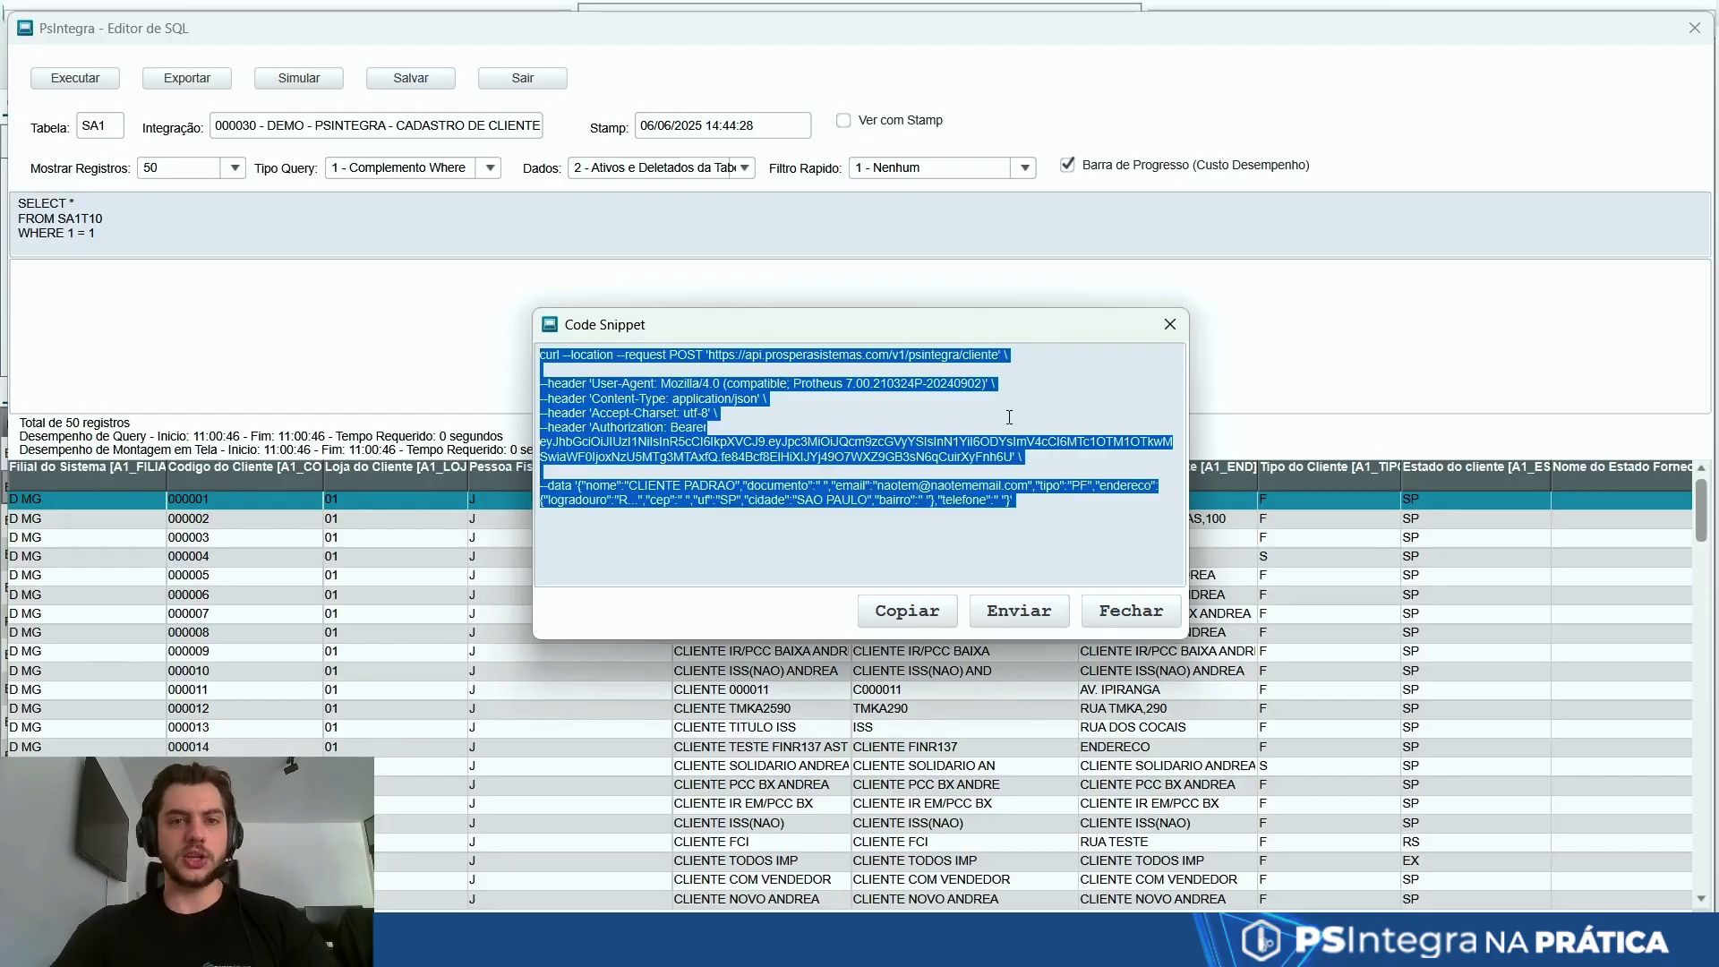
- Back in PsIntegra, close the code snippet, the SQL editor and the integration form
left_click(1129, 609)
left_click(526, 81)
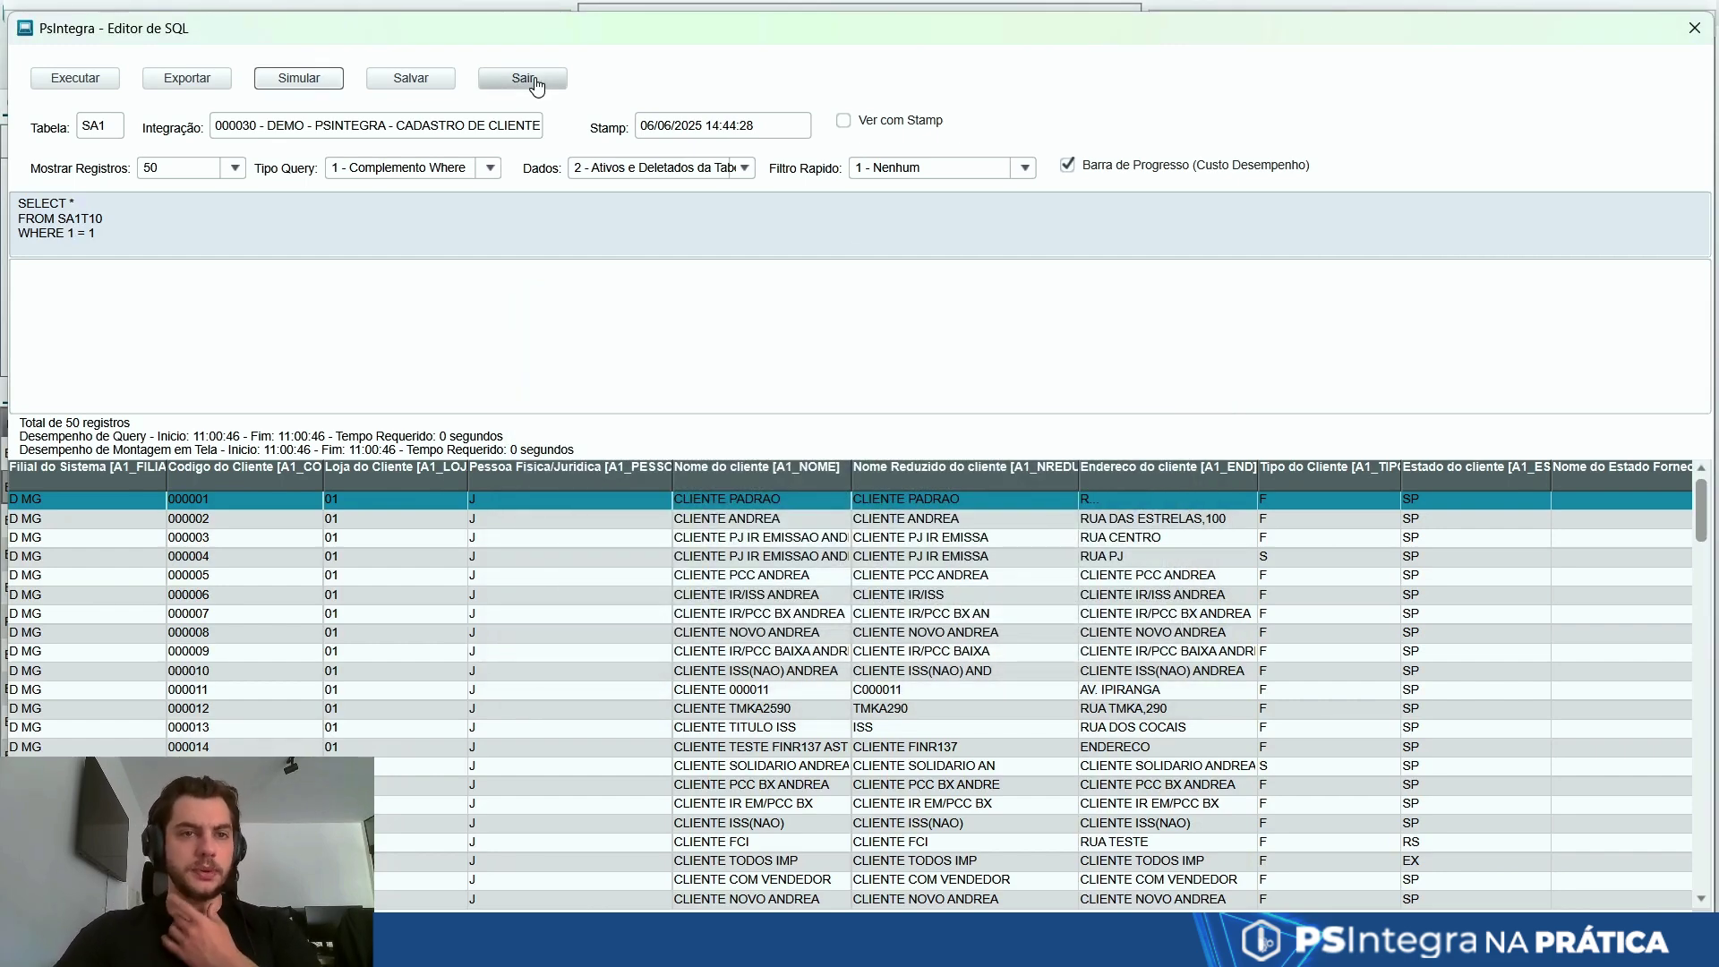
left_click(1554, 58)
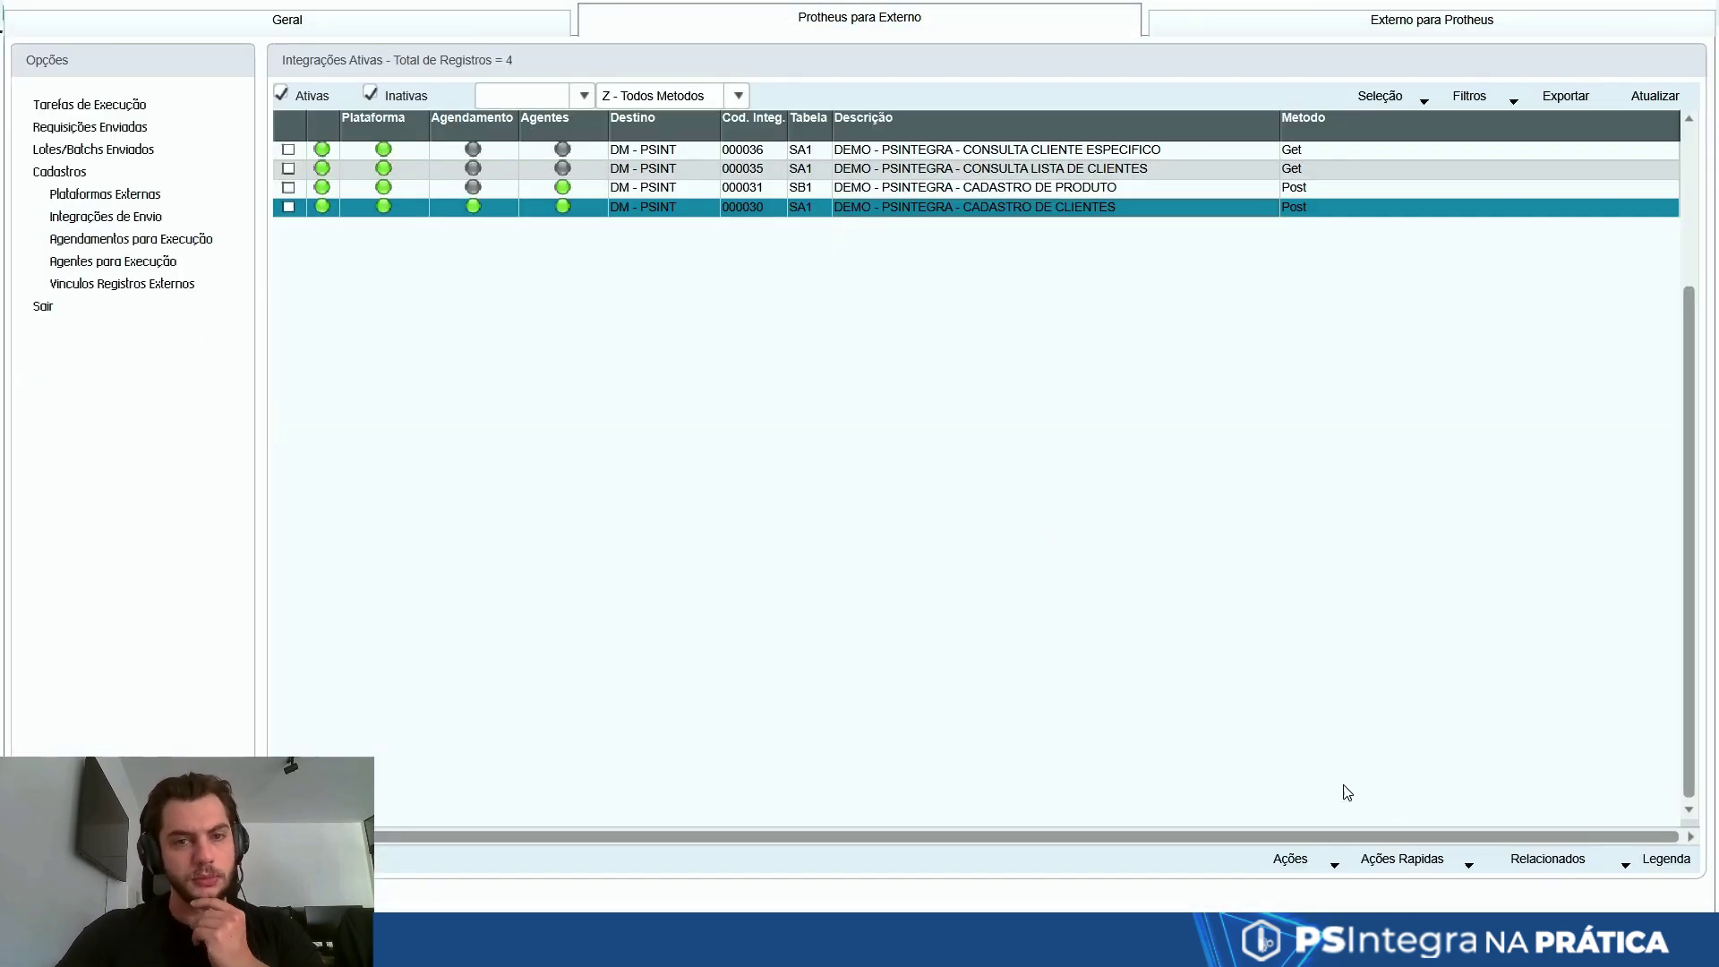
- Reopen the CADASTRO DE CLIENTES integration for editing and set Bloqueado? to Sim on the email mapping row
left_click(1303, 860)
left_click(1290, 722)
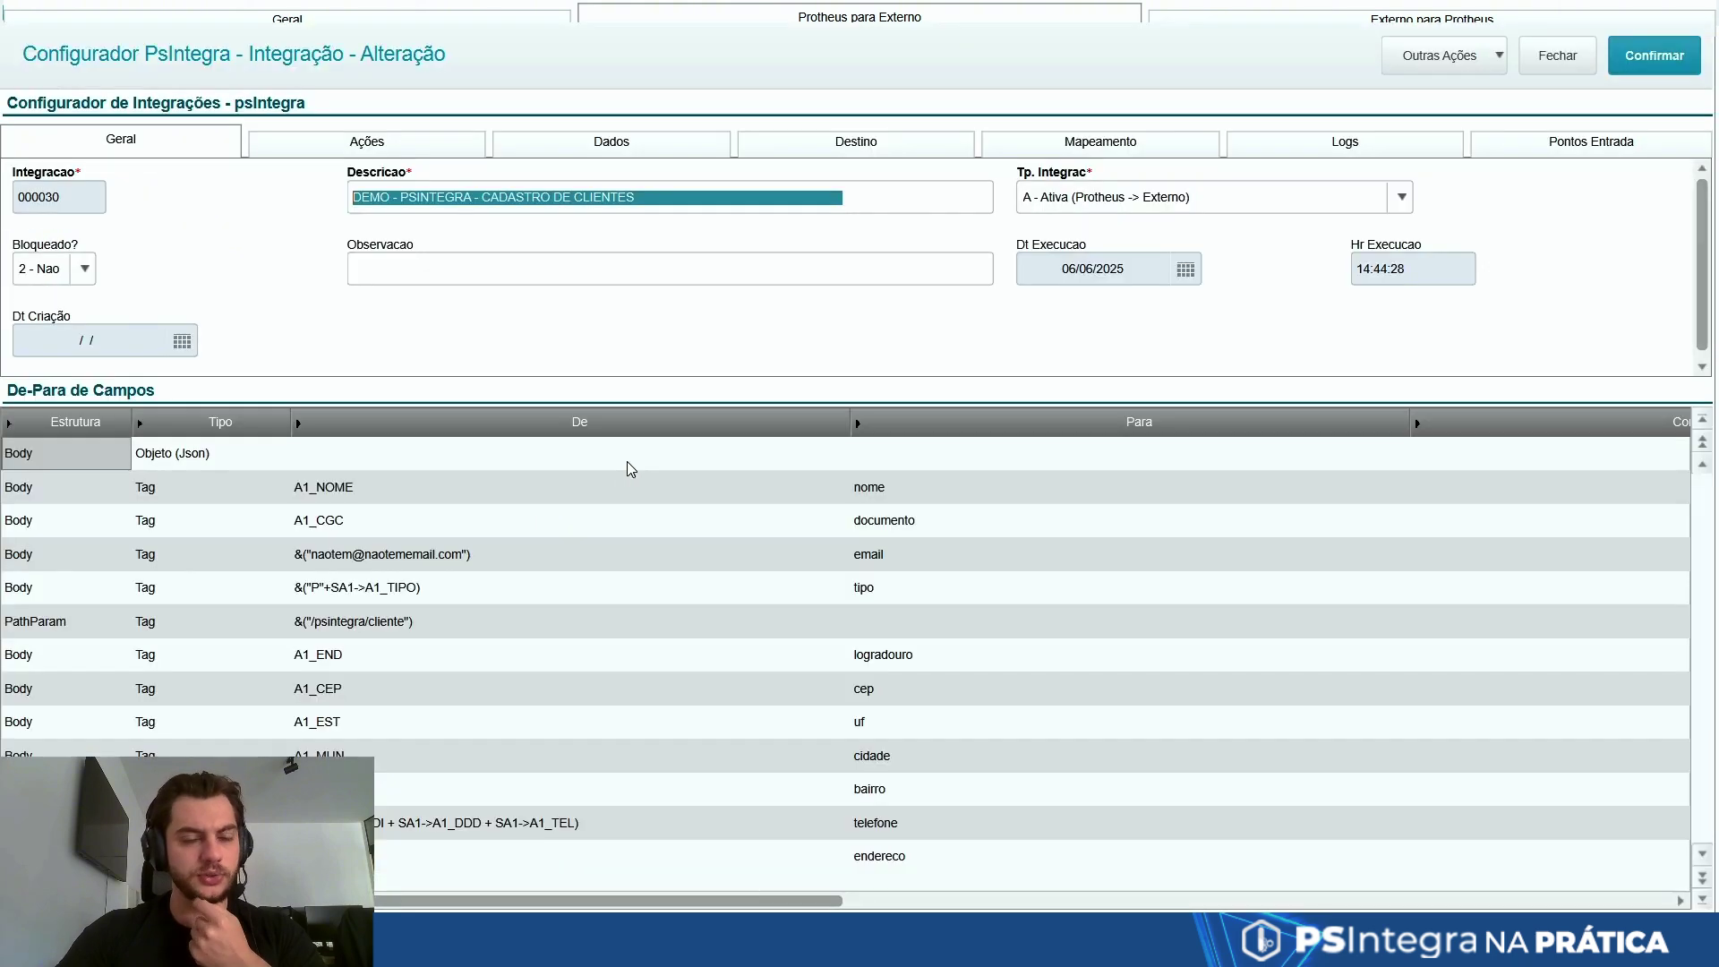
left_click(480, 550)
key("Right")
key("Right")
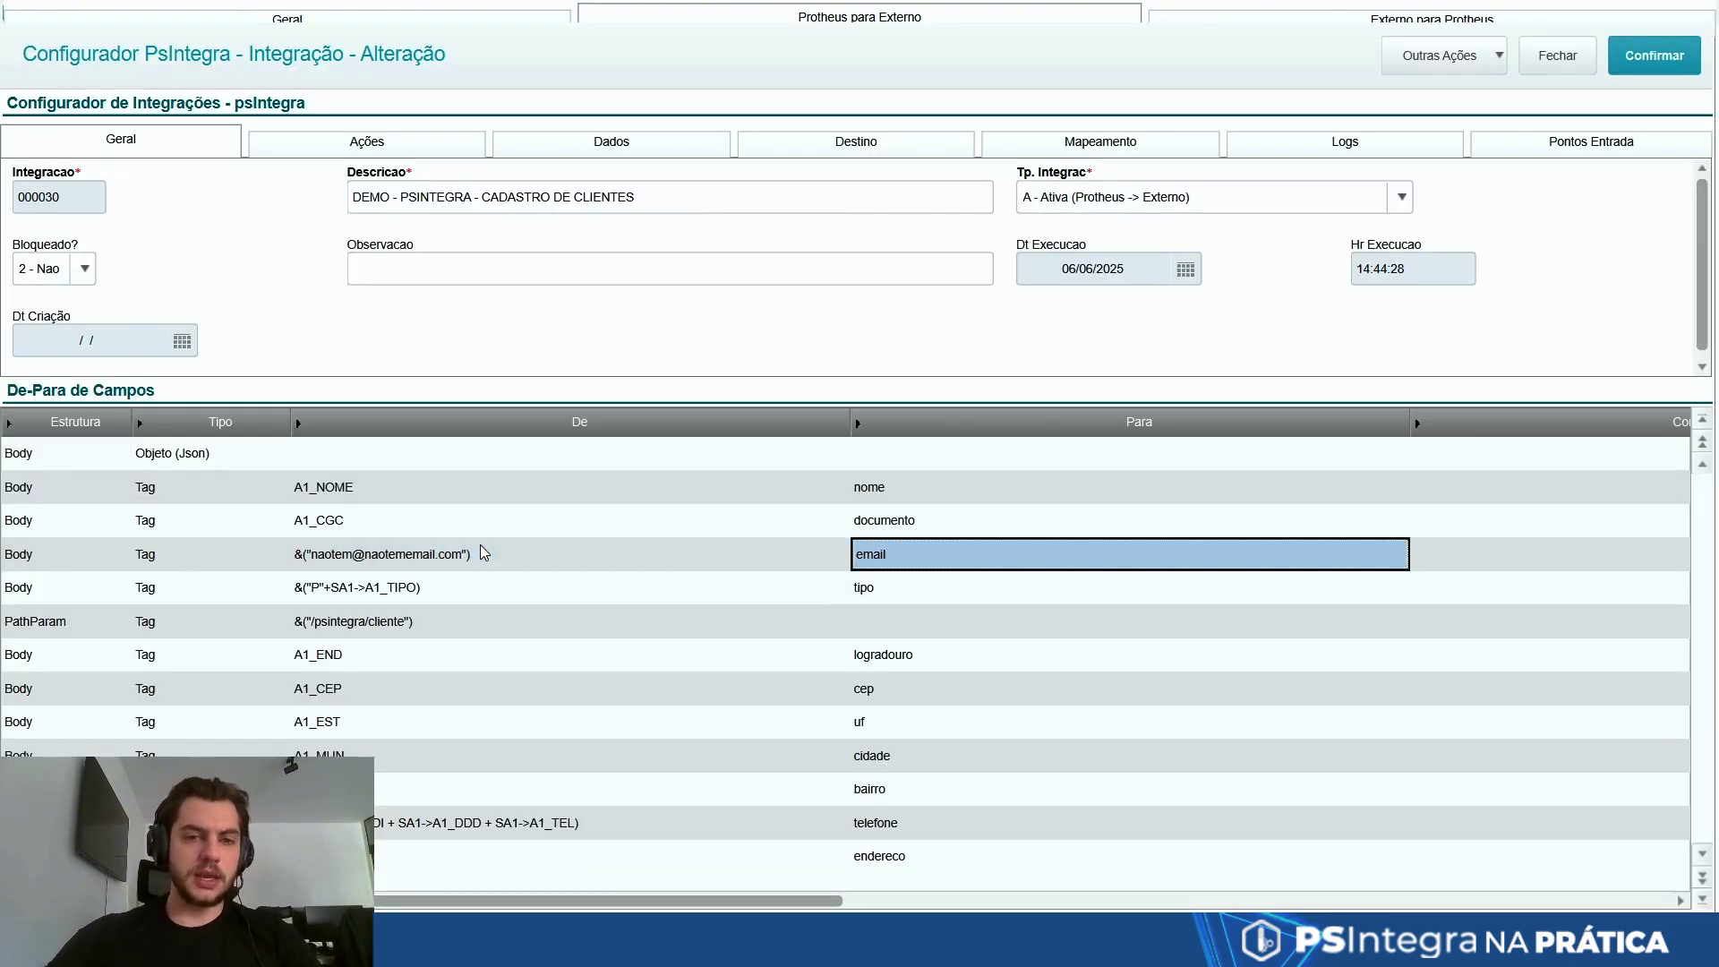
key("Right")
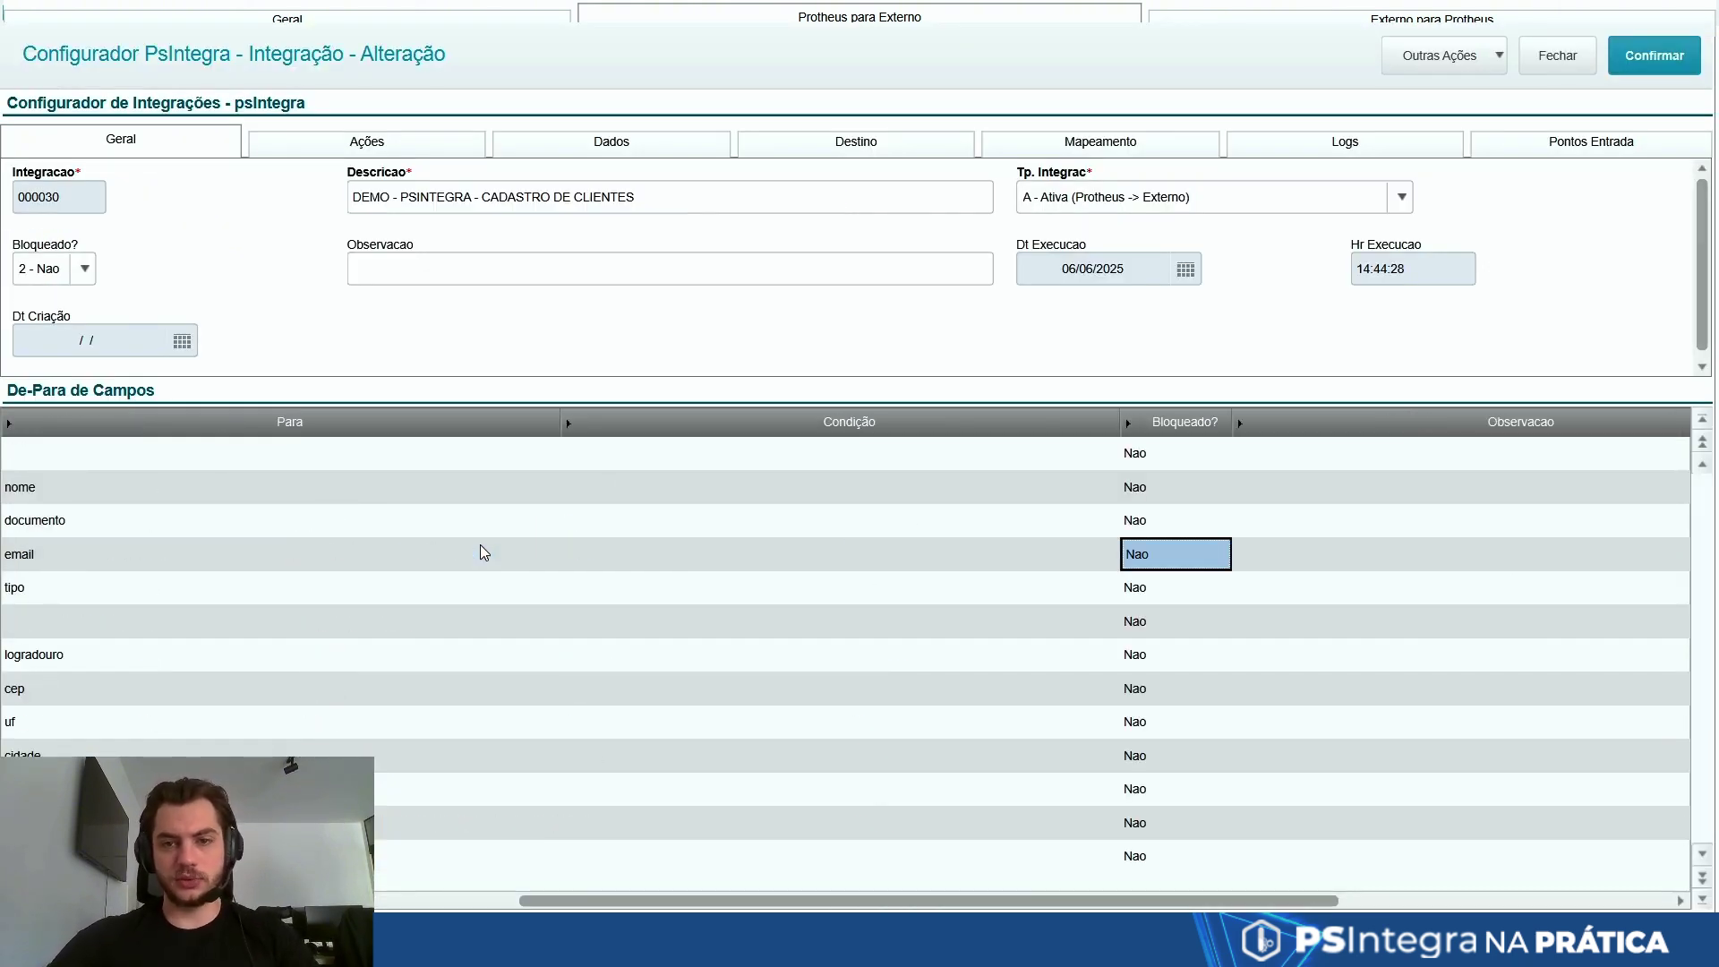
key("s")
key("Left")
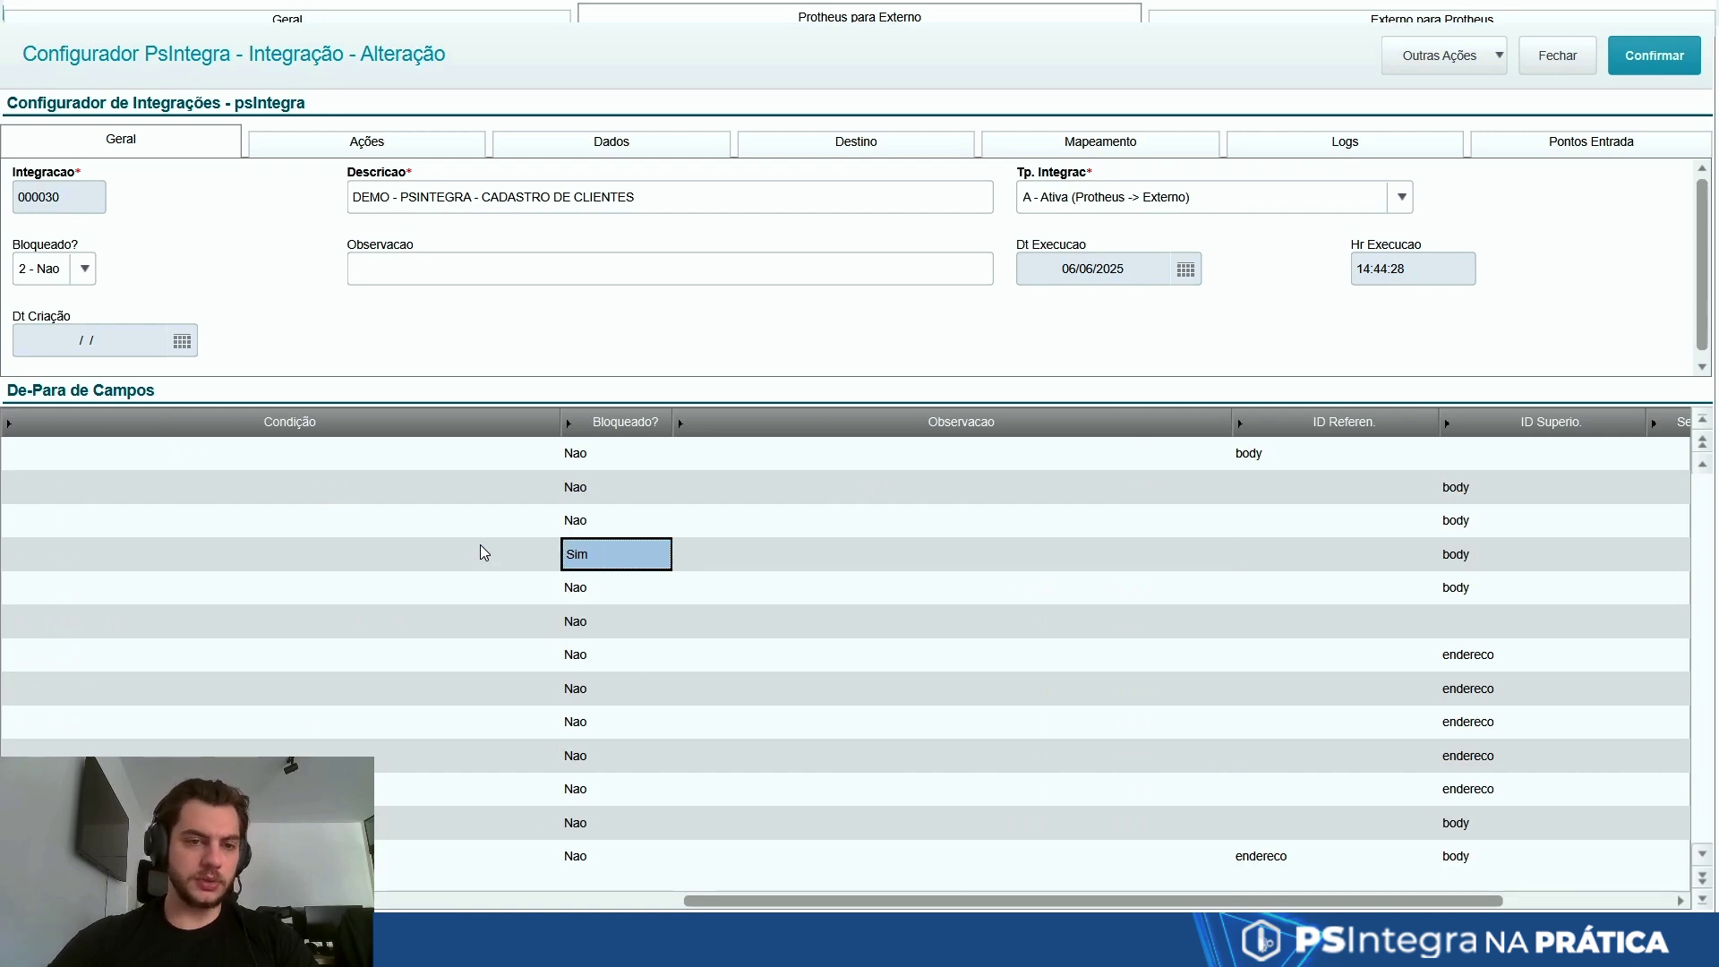
- Enter "Ainda sendo avaliado" as the email row's Observacao and save the integration
double_click(768, 561)
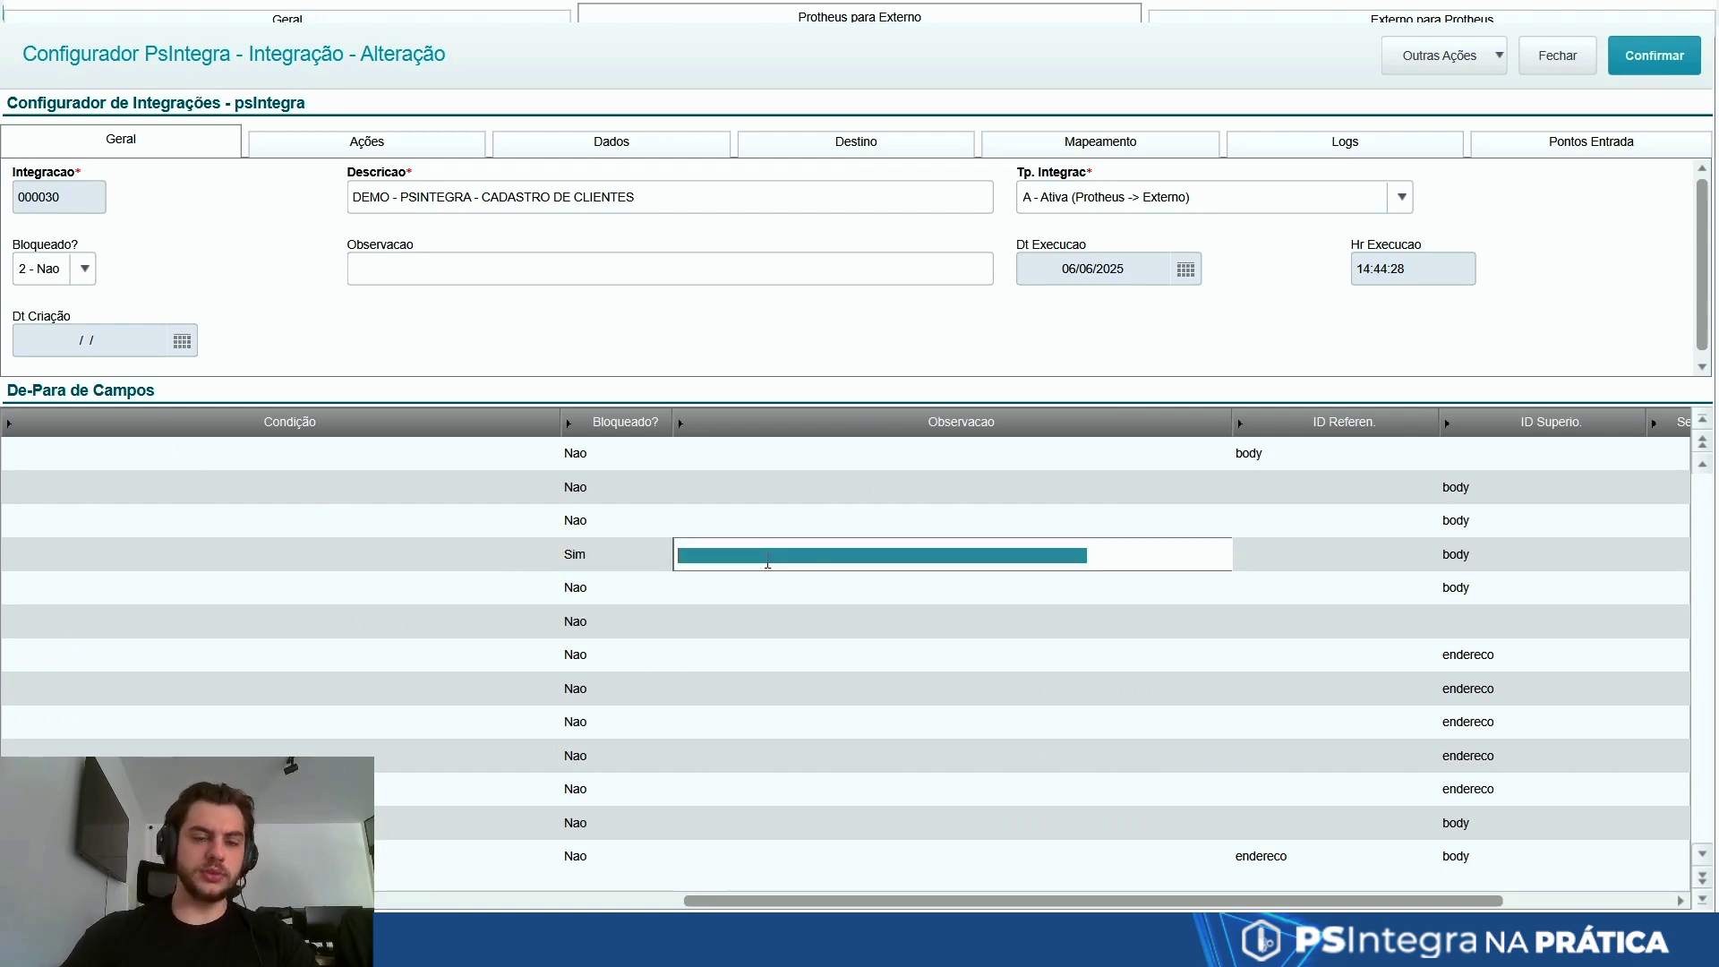
type("Ainda s")
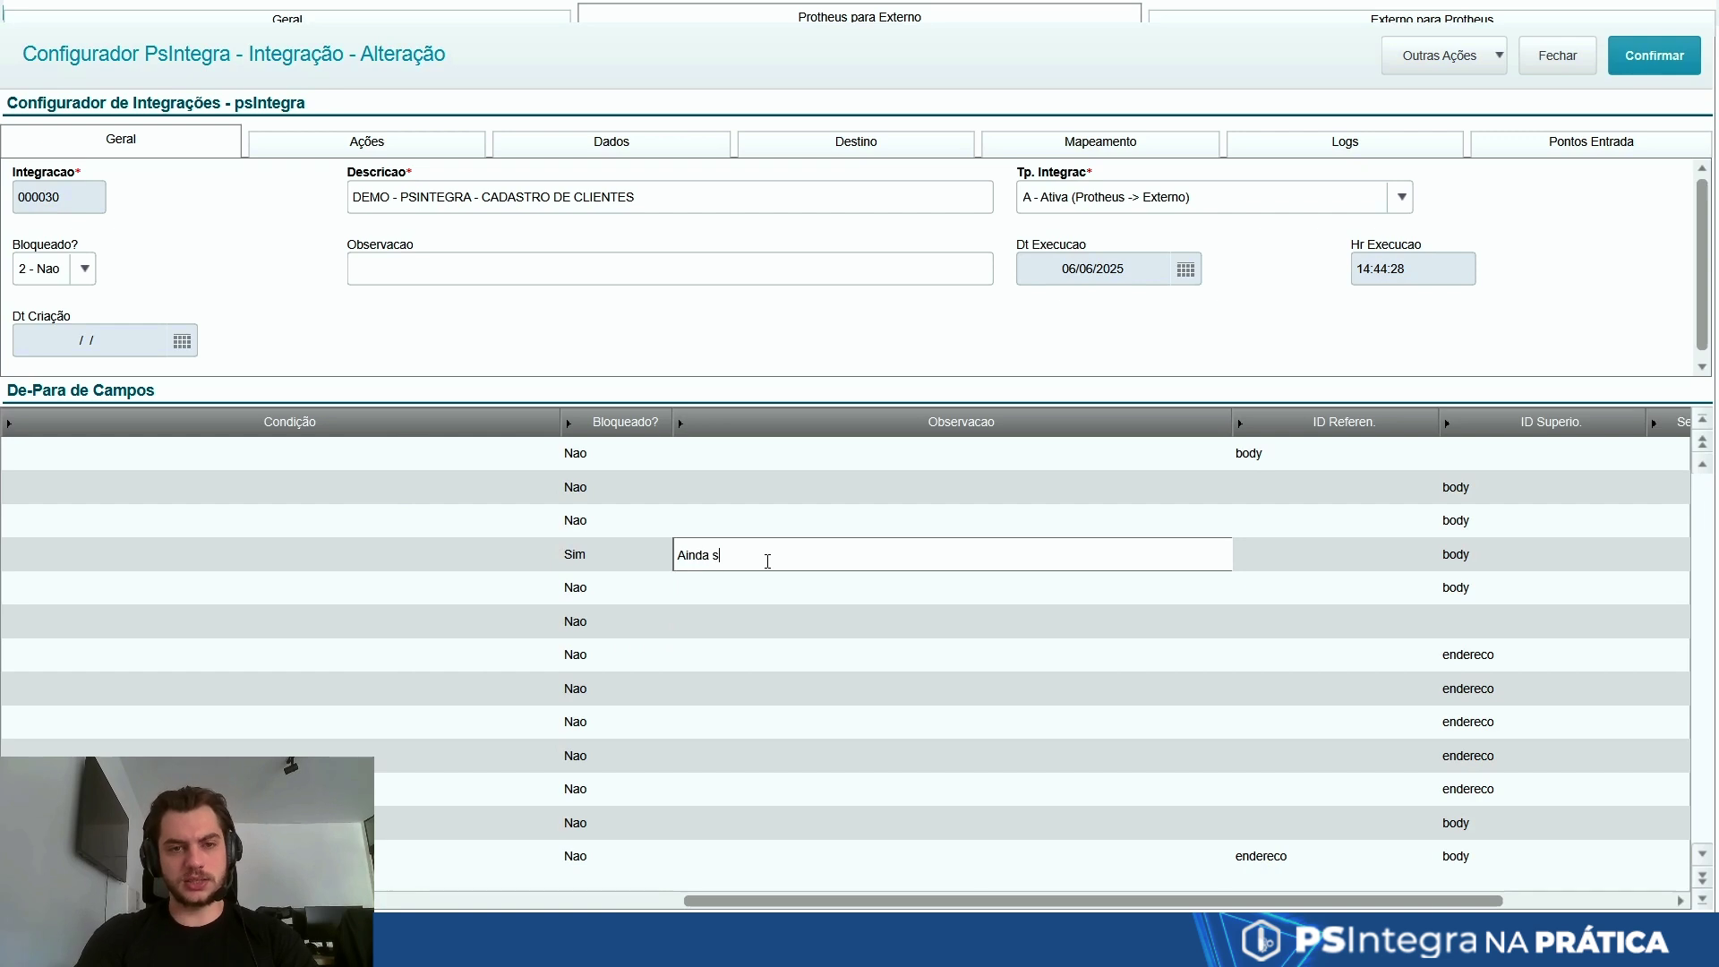
type("endo avaliado")
key("Return")
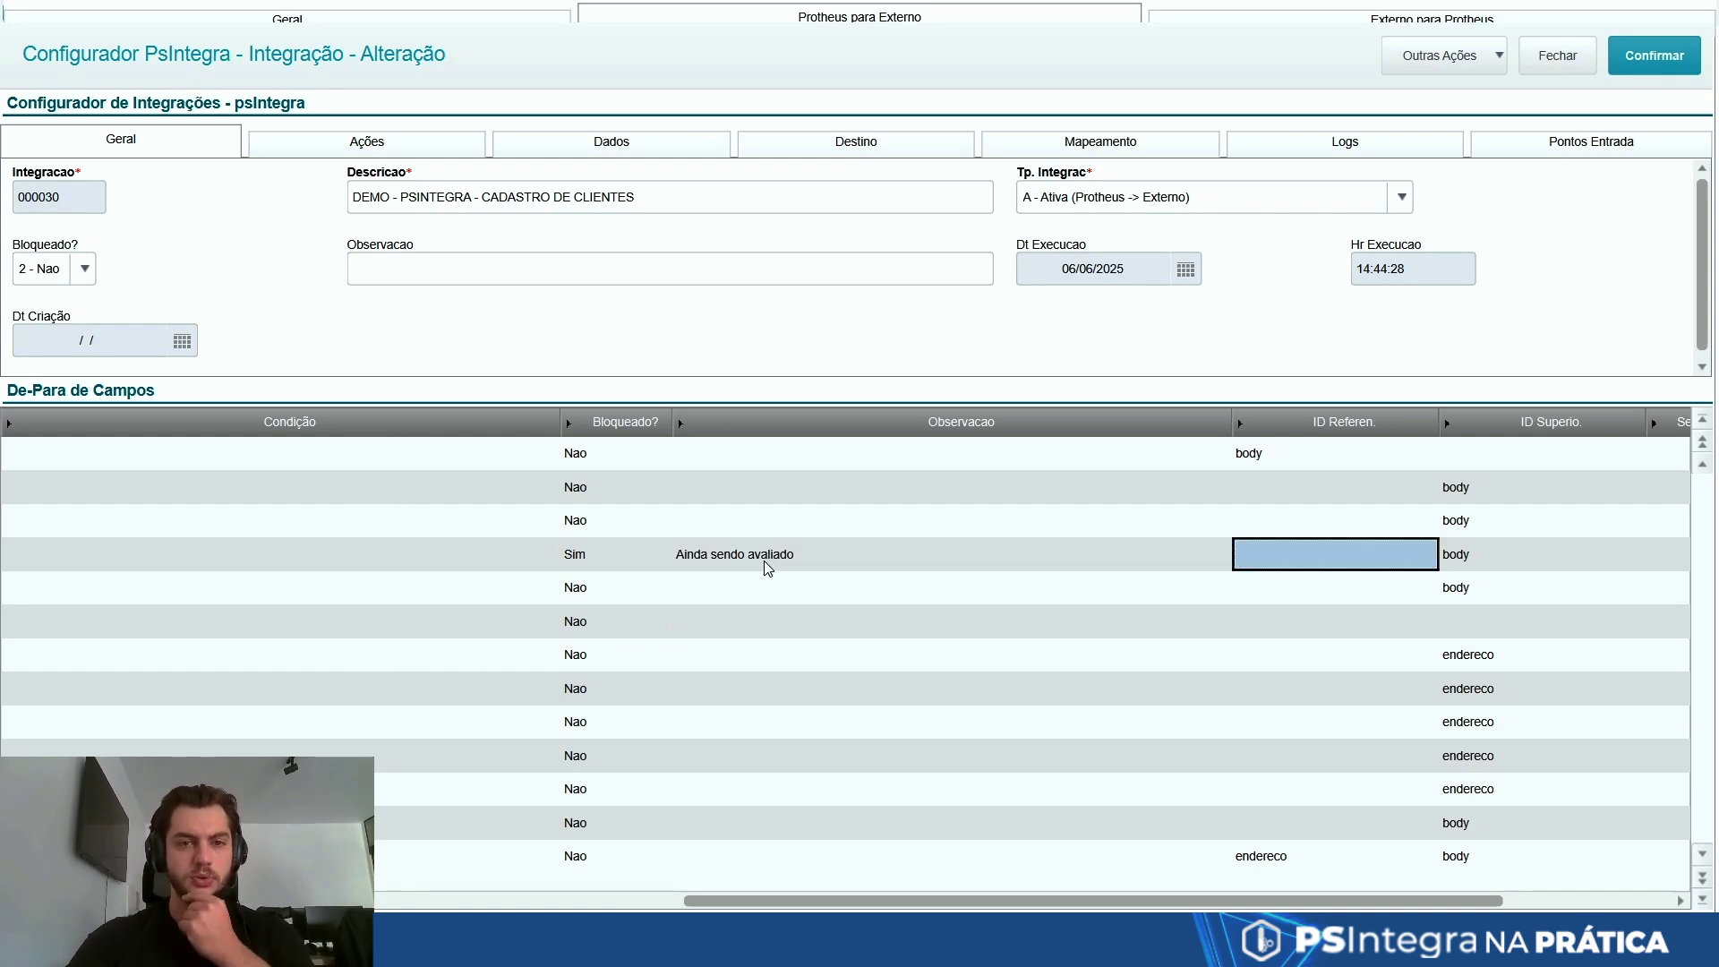
left_click(1655, 56)
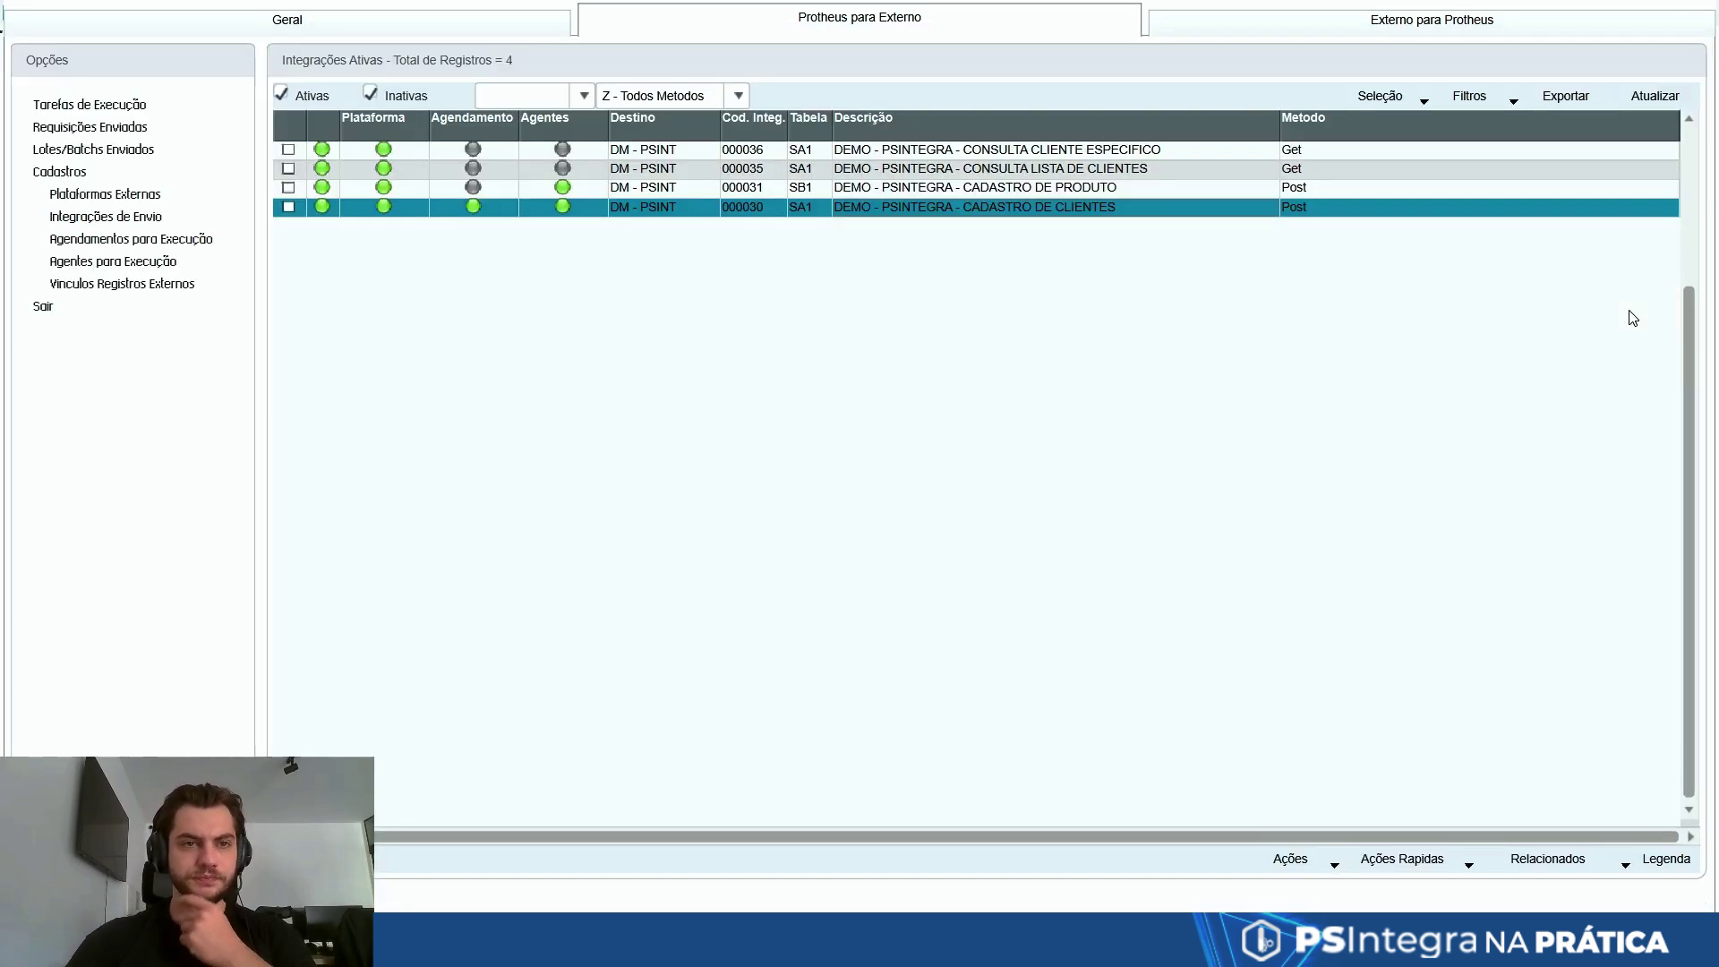
- Open the SQL editor for the CADASTRO DE CLIENTES integration, run its query and simulate the request for the first record
left_click(1295, 868)
left_click(1302, 830)
left_click(76, 78)
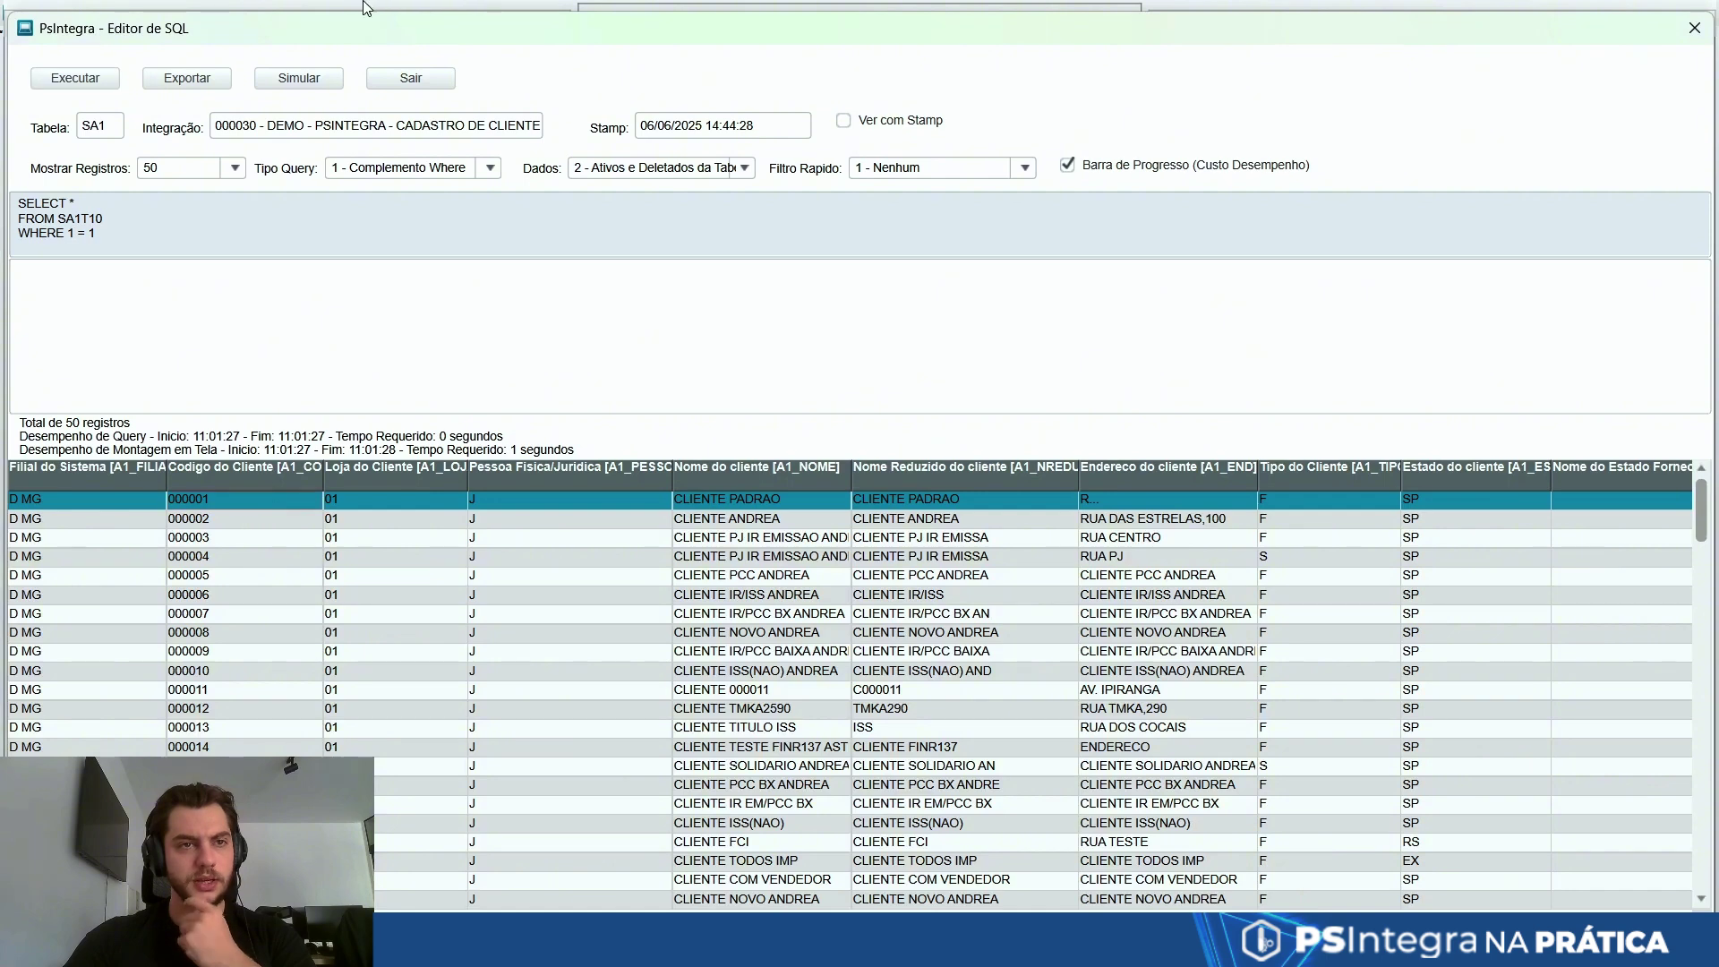
left_click(299, 78)
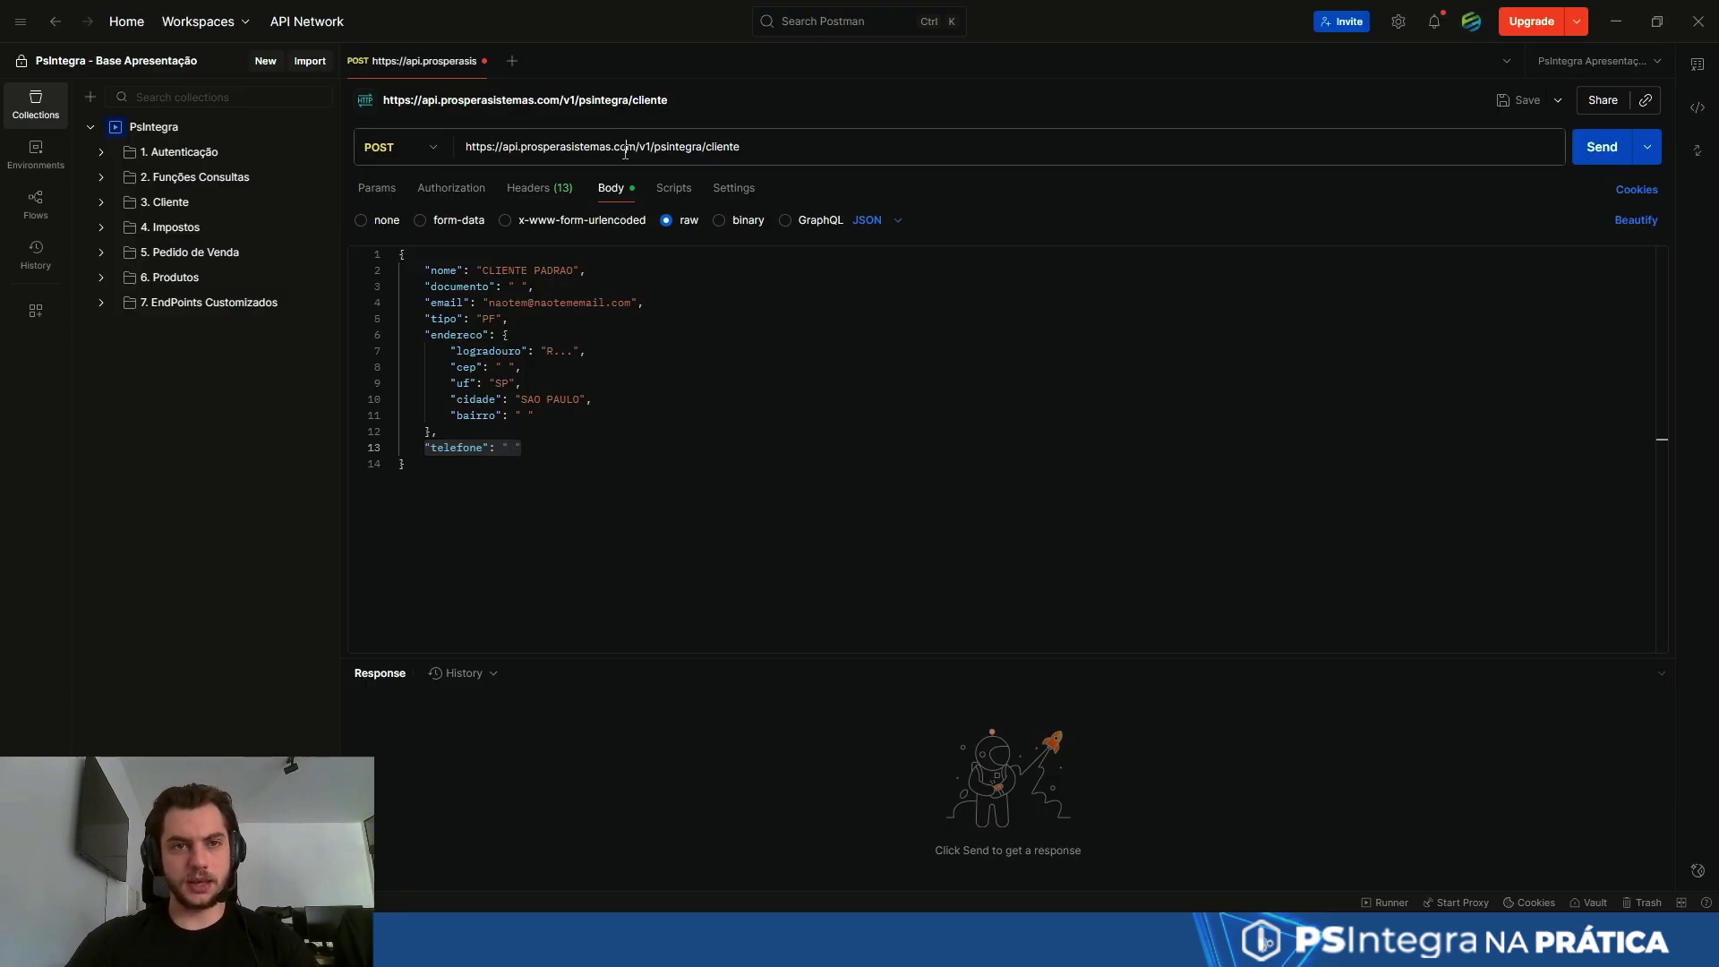
- Replace the Postman request with the new simulated cURL, including its bearer token, then beautify the body and check its fields
left_click(625, 152)
key("ctrl+a")
key("ctrl+v")
left_click(1637, 219)
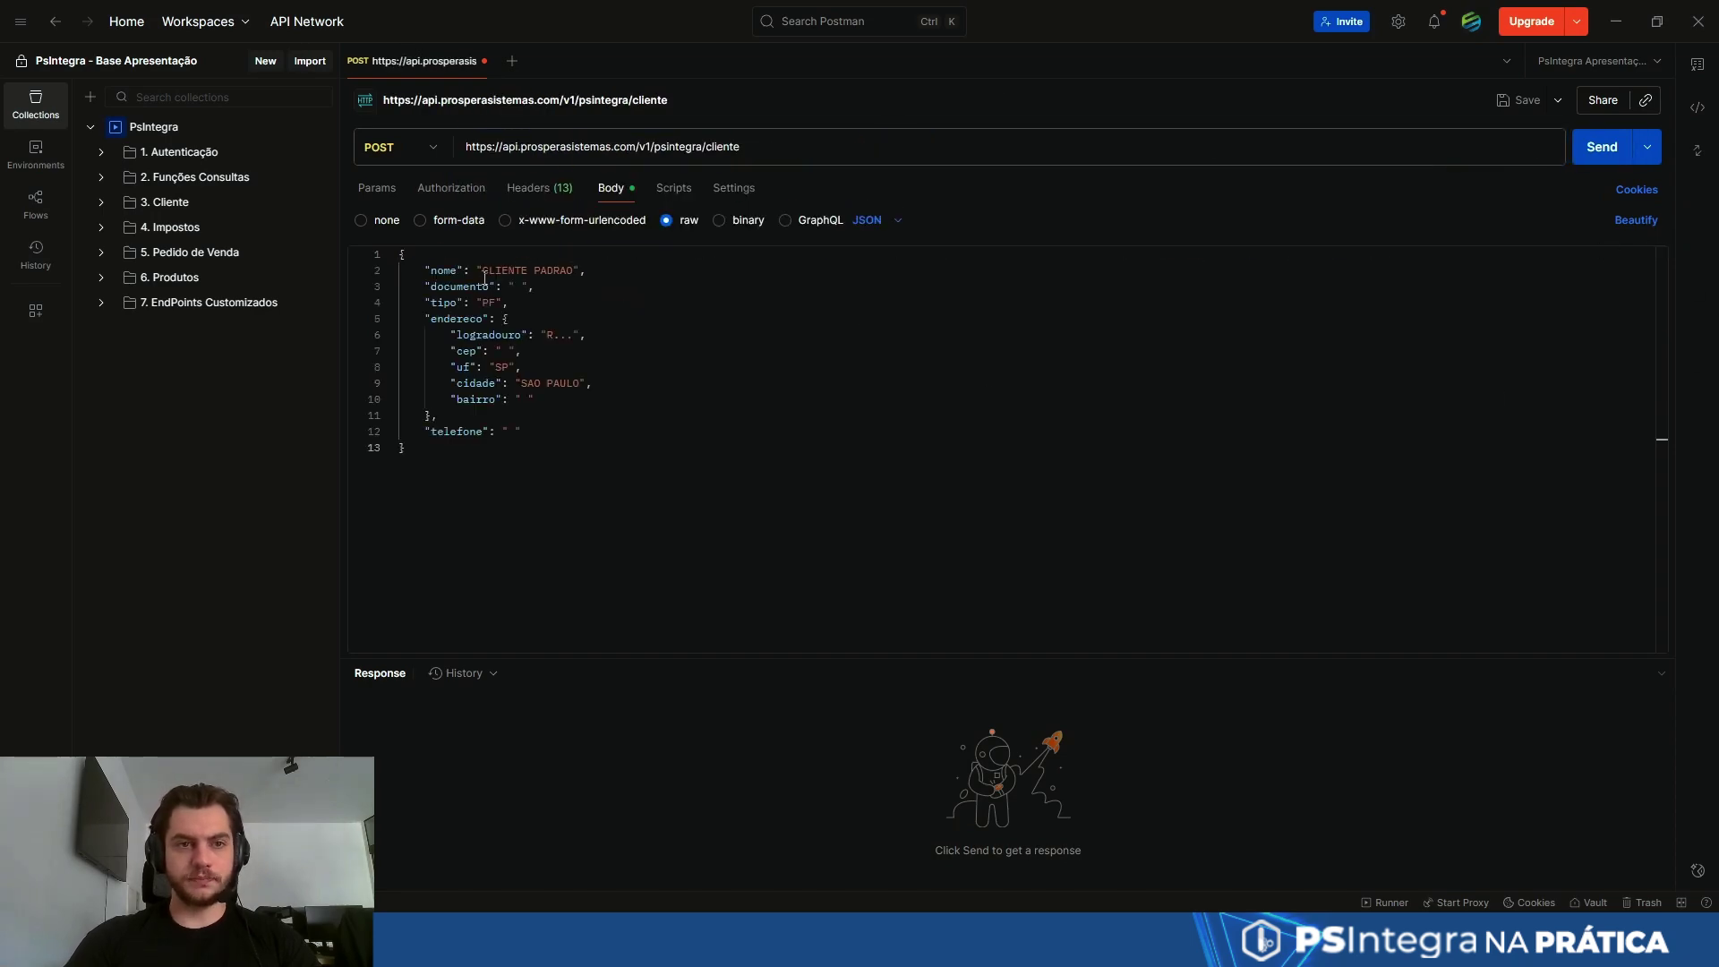
left_click_drag(484, 280, 702, 337)
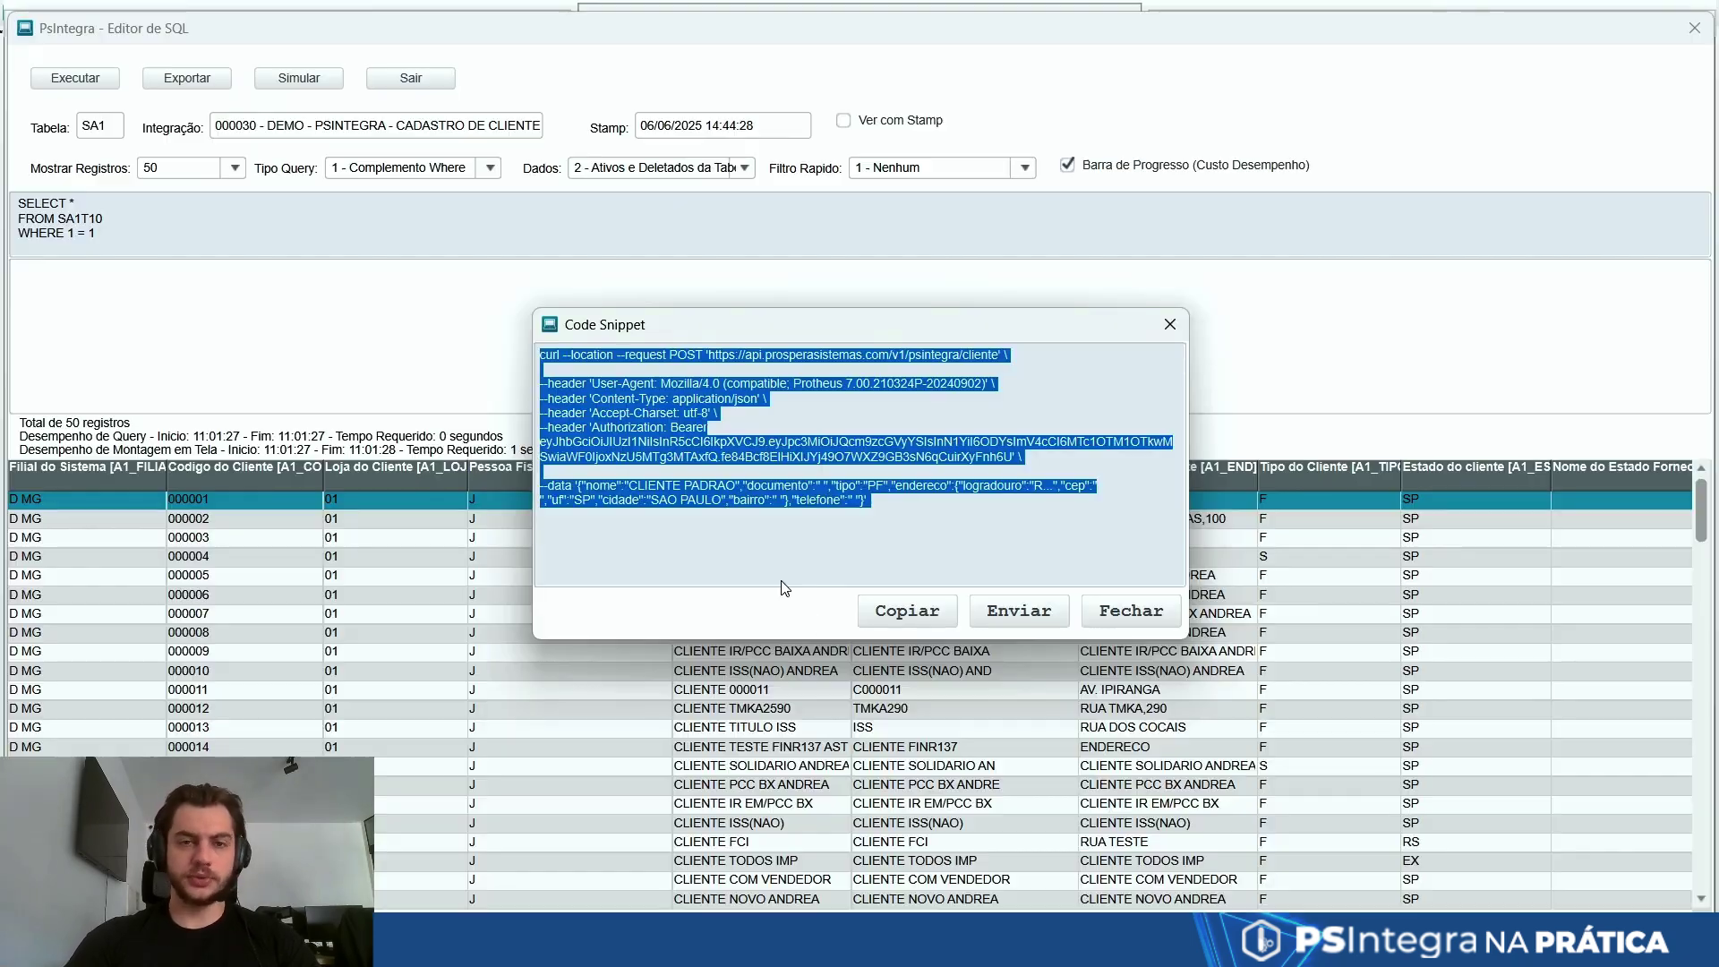
- In PsIntegra, close the code snippet and SQL editor and reopen the CADASTRO DE CLIENTES integration for editing
left_click(1130, 609)
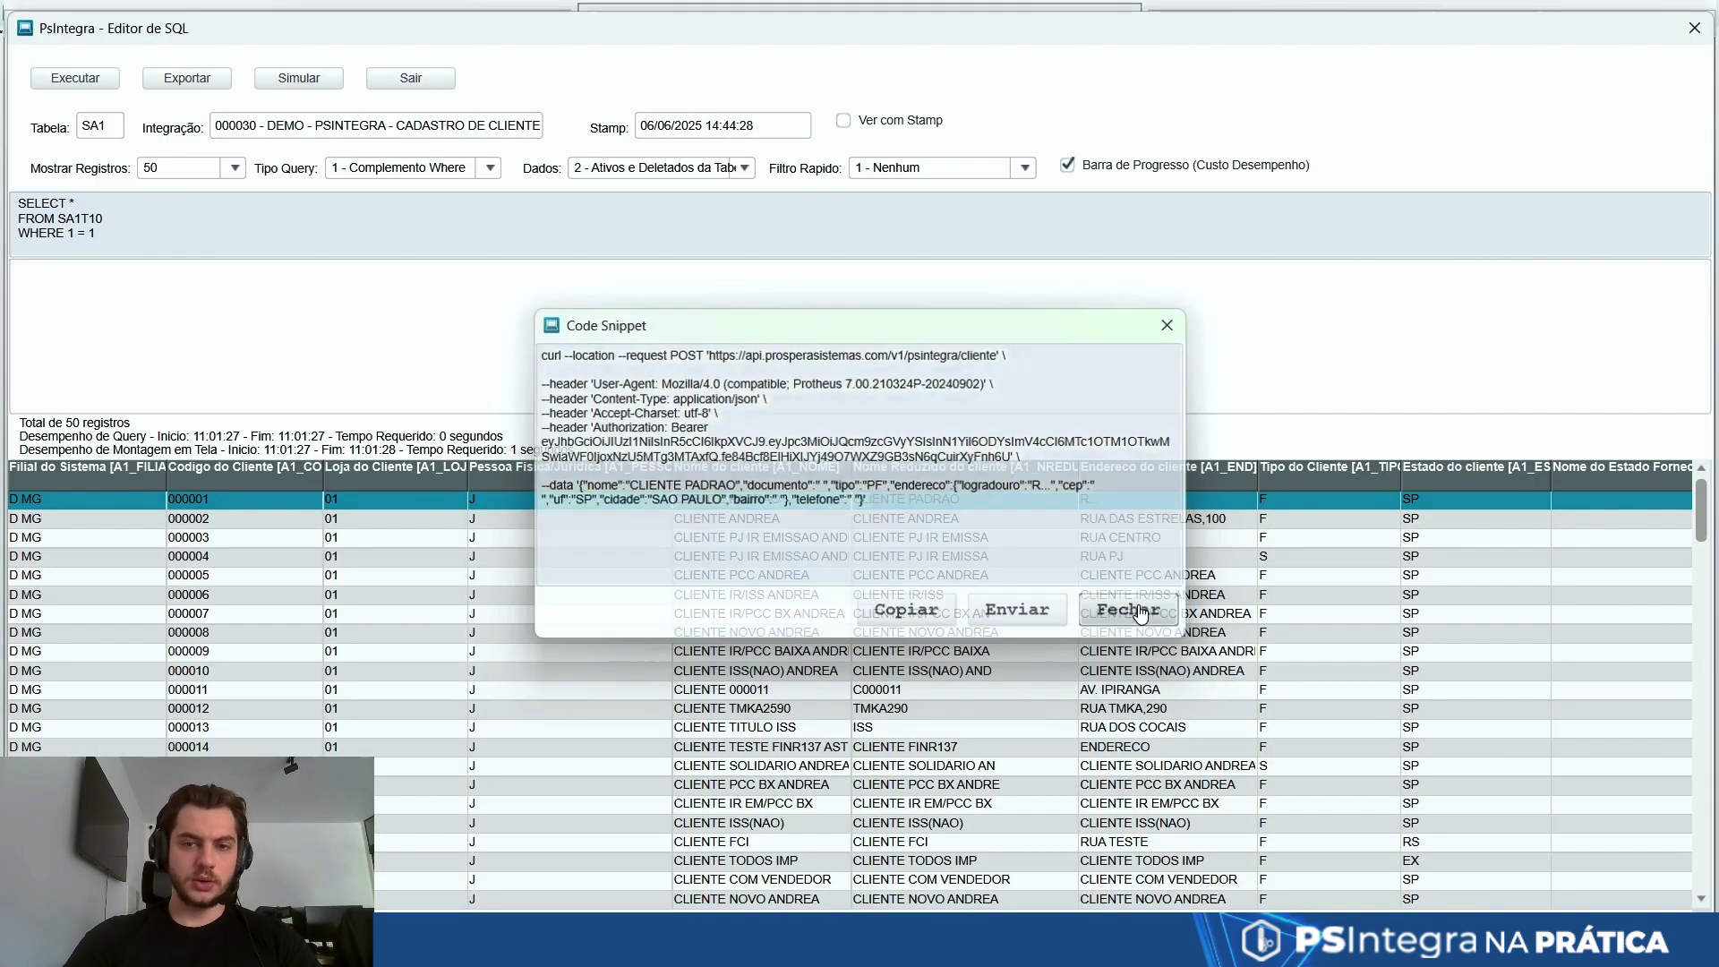
left_click(412, 82)
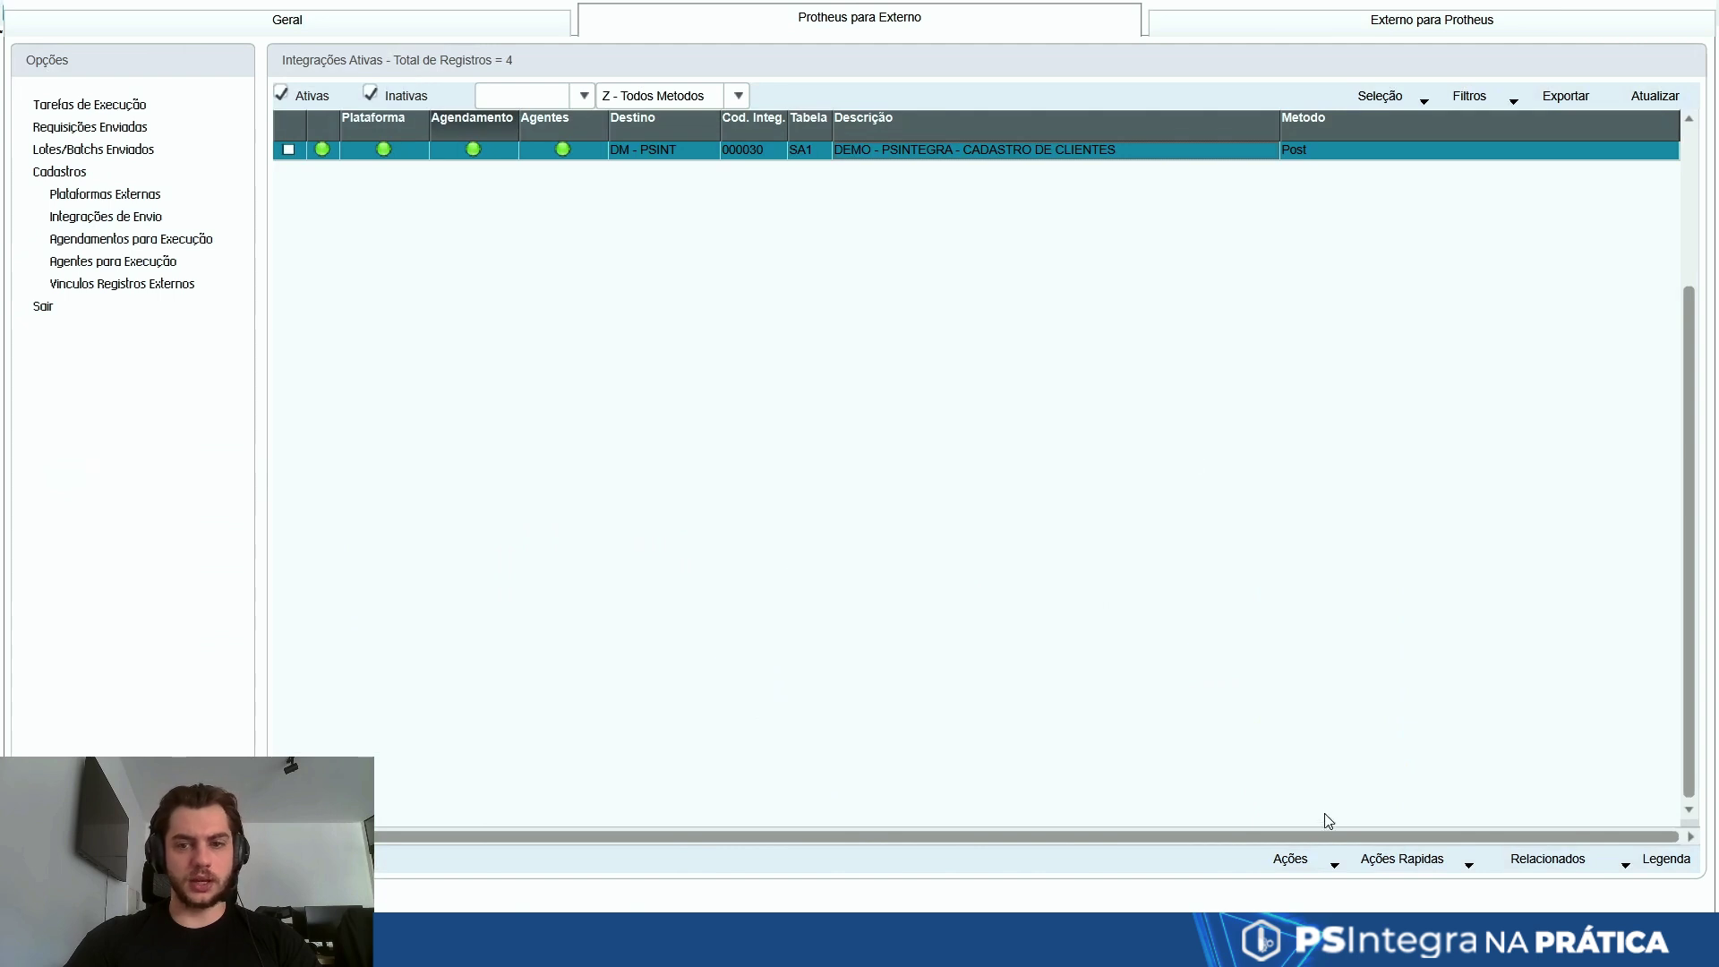
left_click(1290, 858)
left_click(1307, 722)
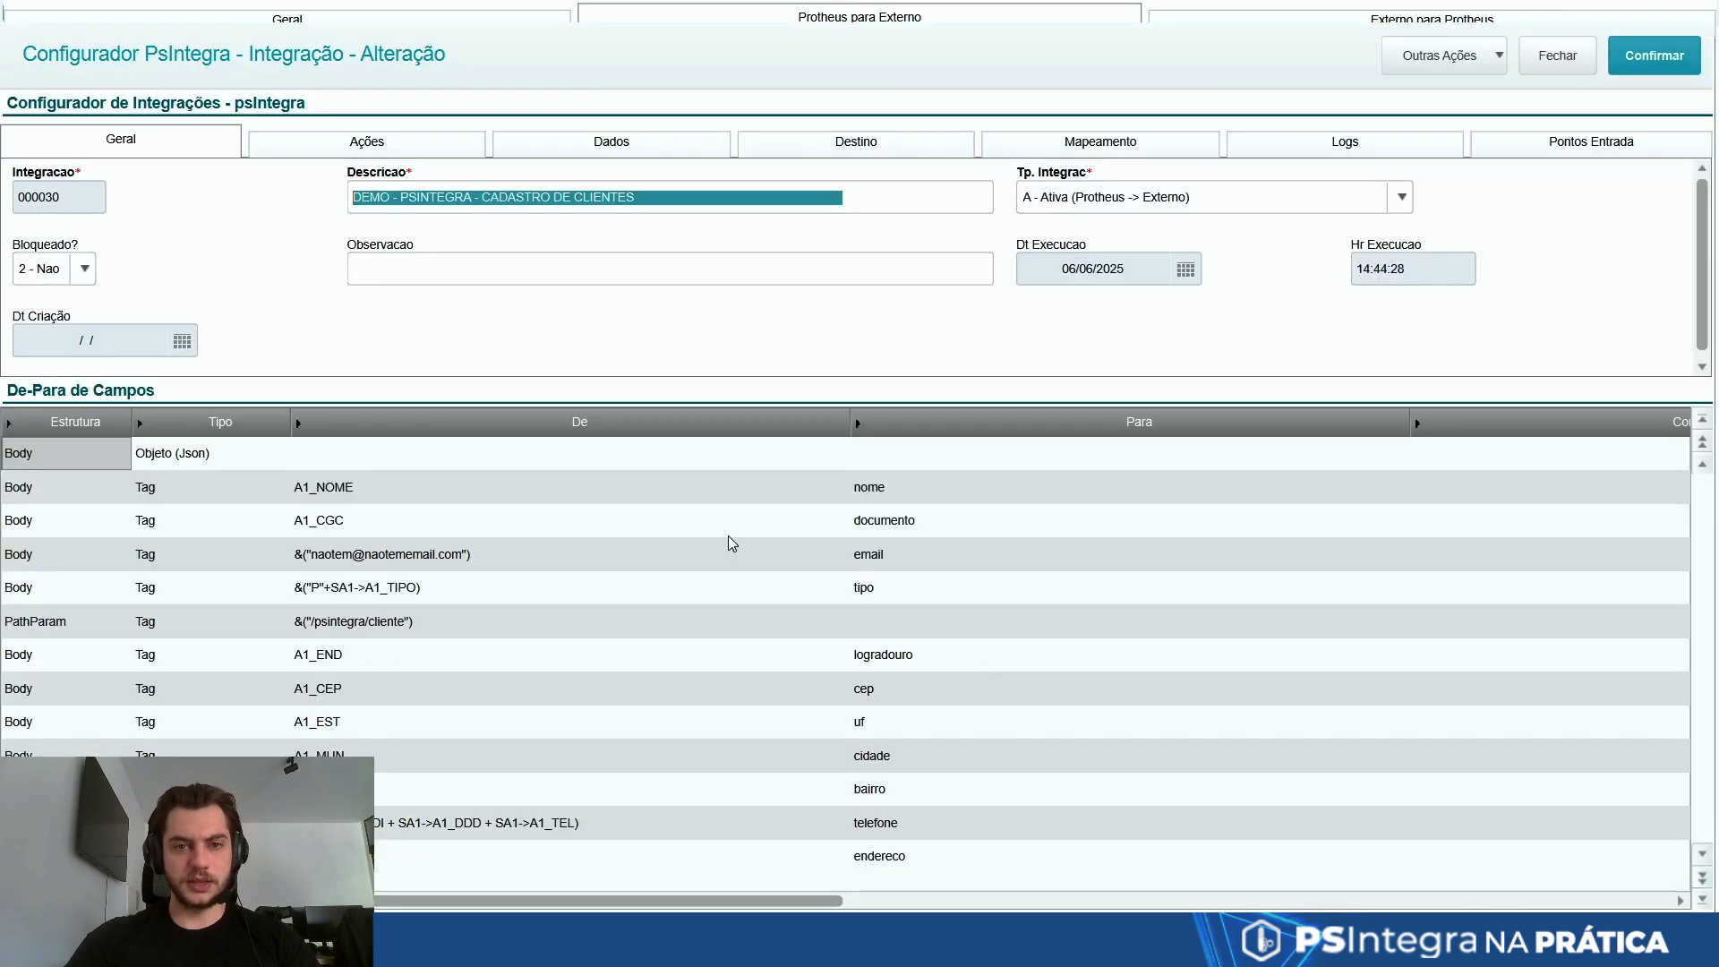
- Clear the Observacao text on the email mapping row
left_click(546, 578)
key("Up")
key("Right")
key("Right")
key("Right")
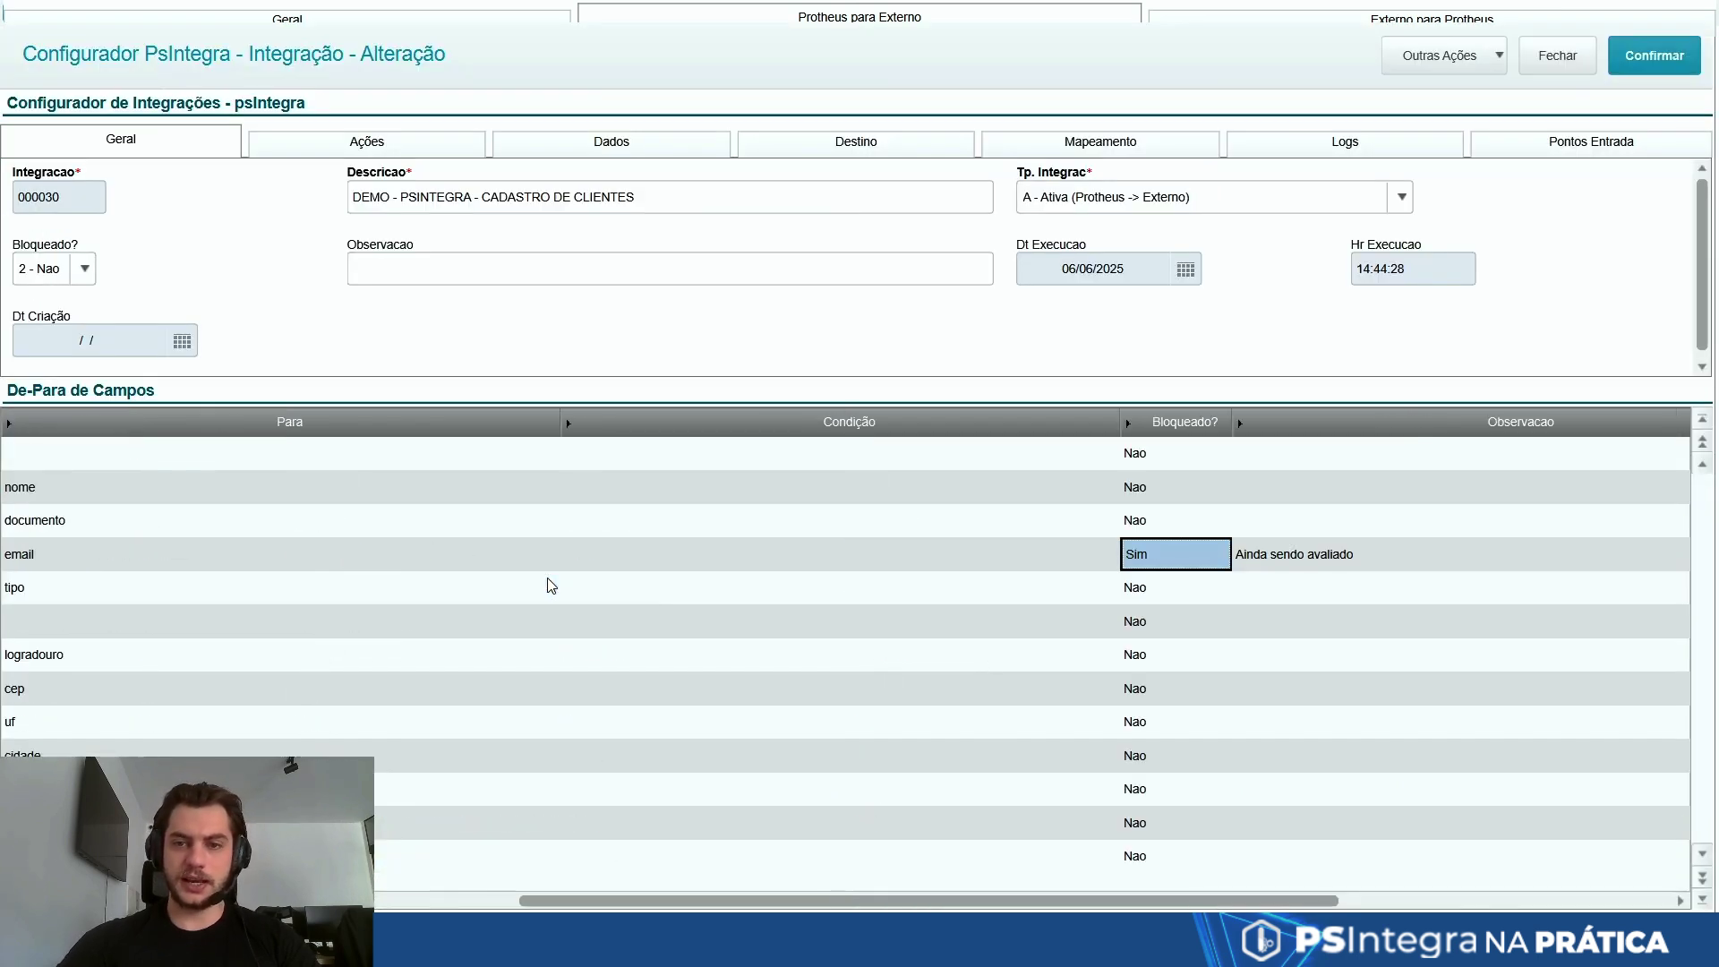
key("Right")
key("BackSpace")
key("Return")
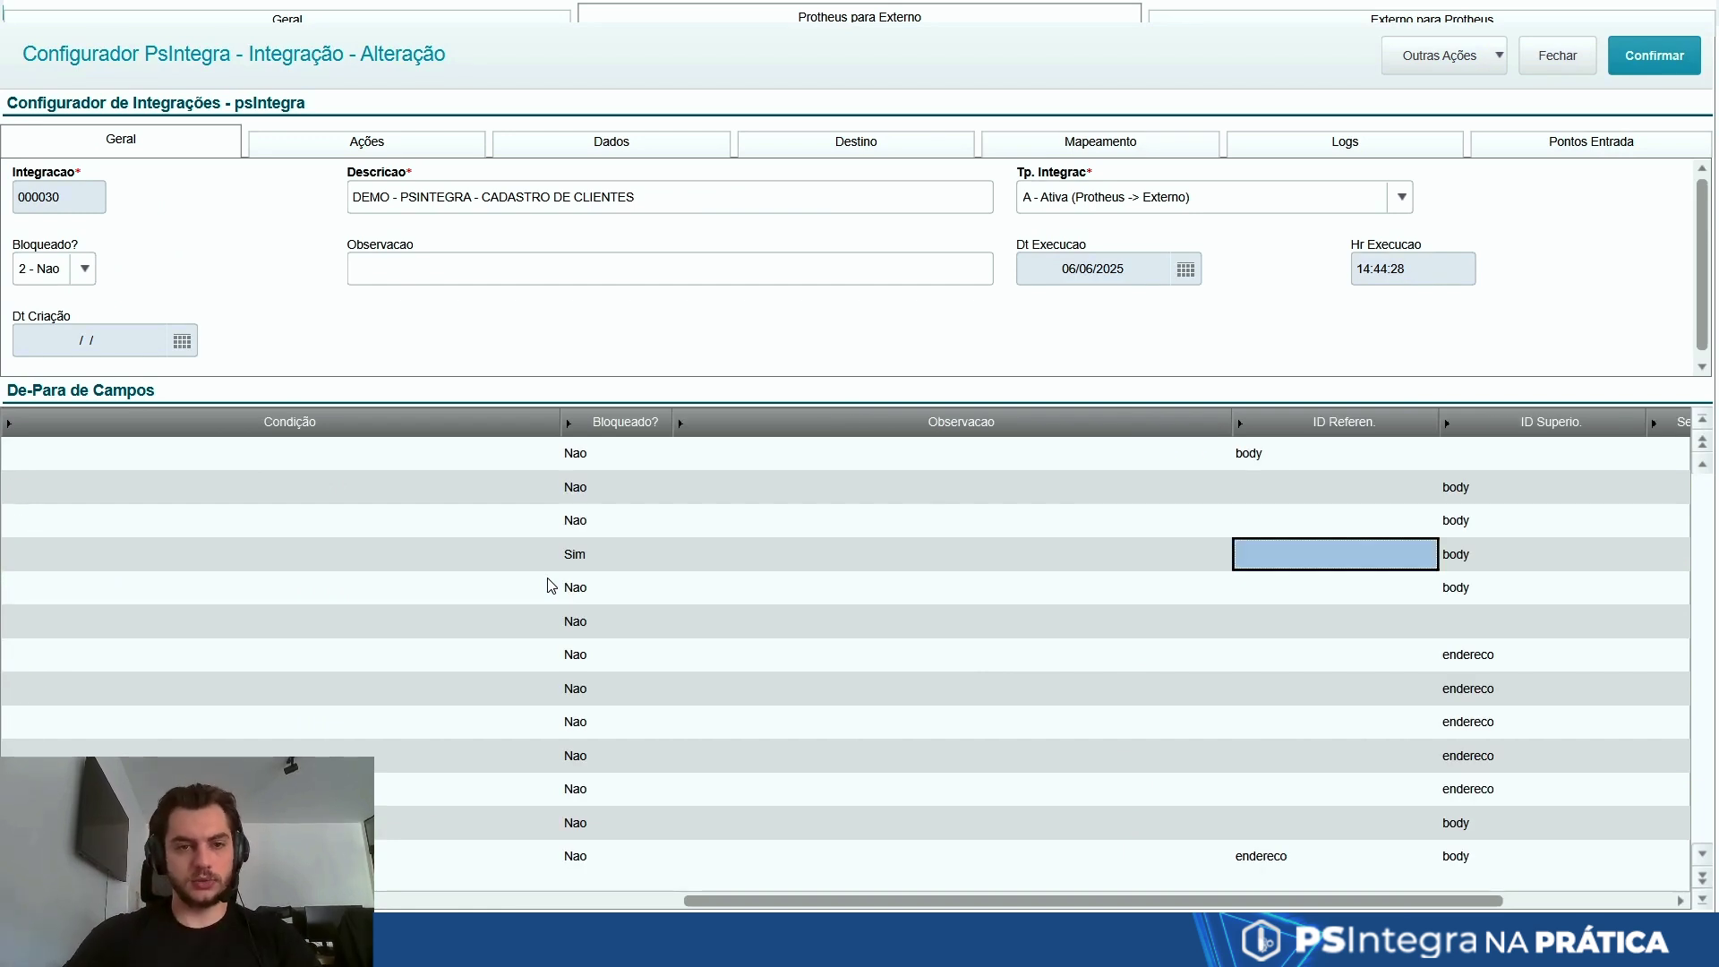
- Set Bloqueado? back to Nao on the email row and save the integration
key("Left")
key("Left")
key("Right")
left_click(1654, 55)
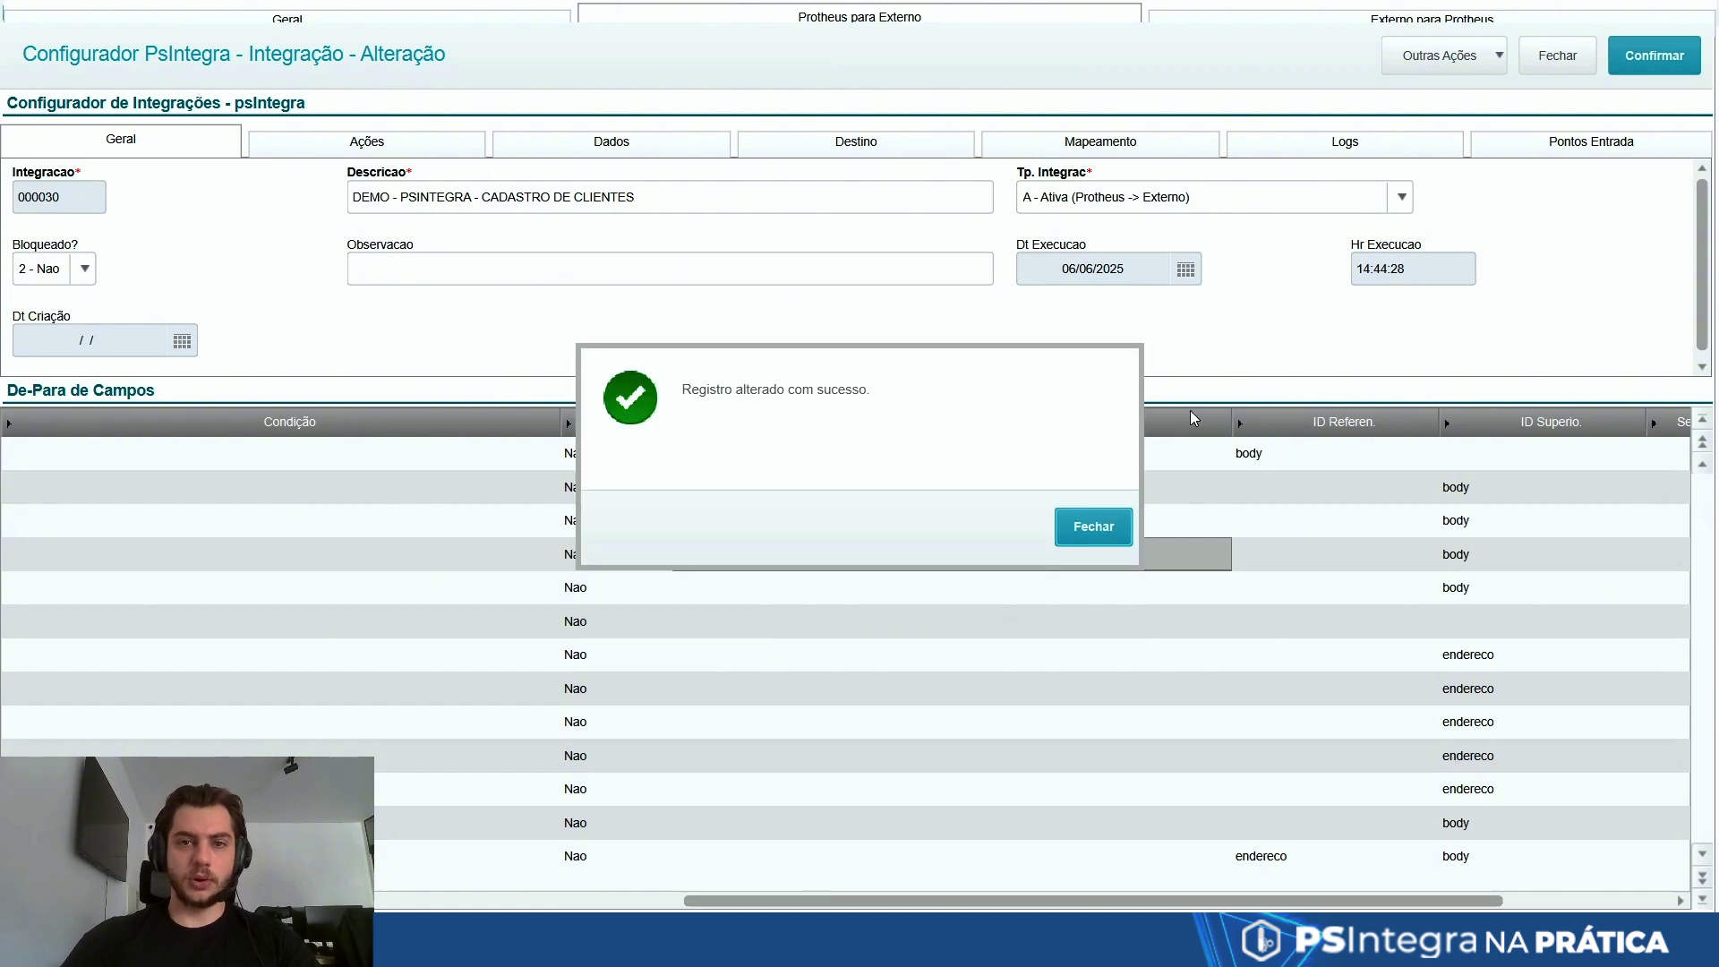
left_click(1092, 530)
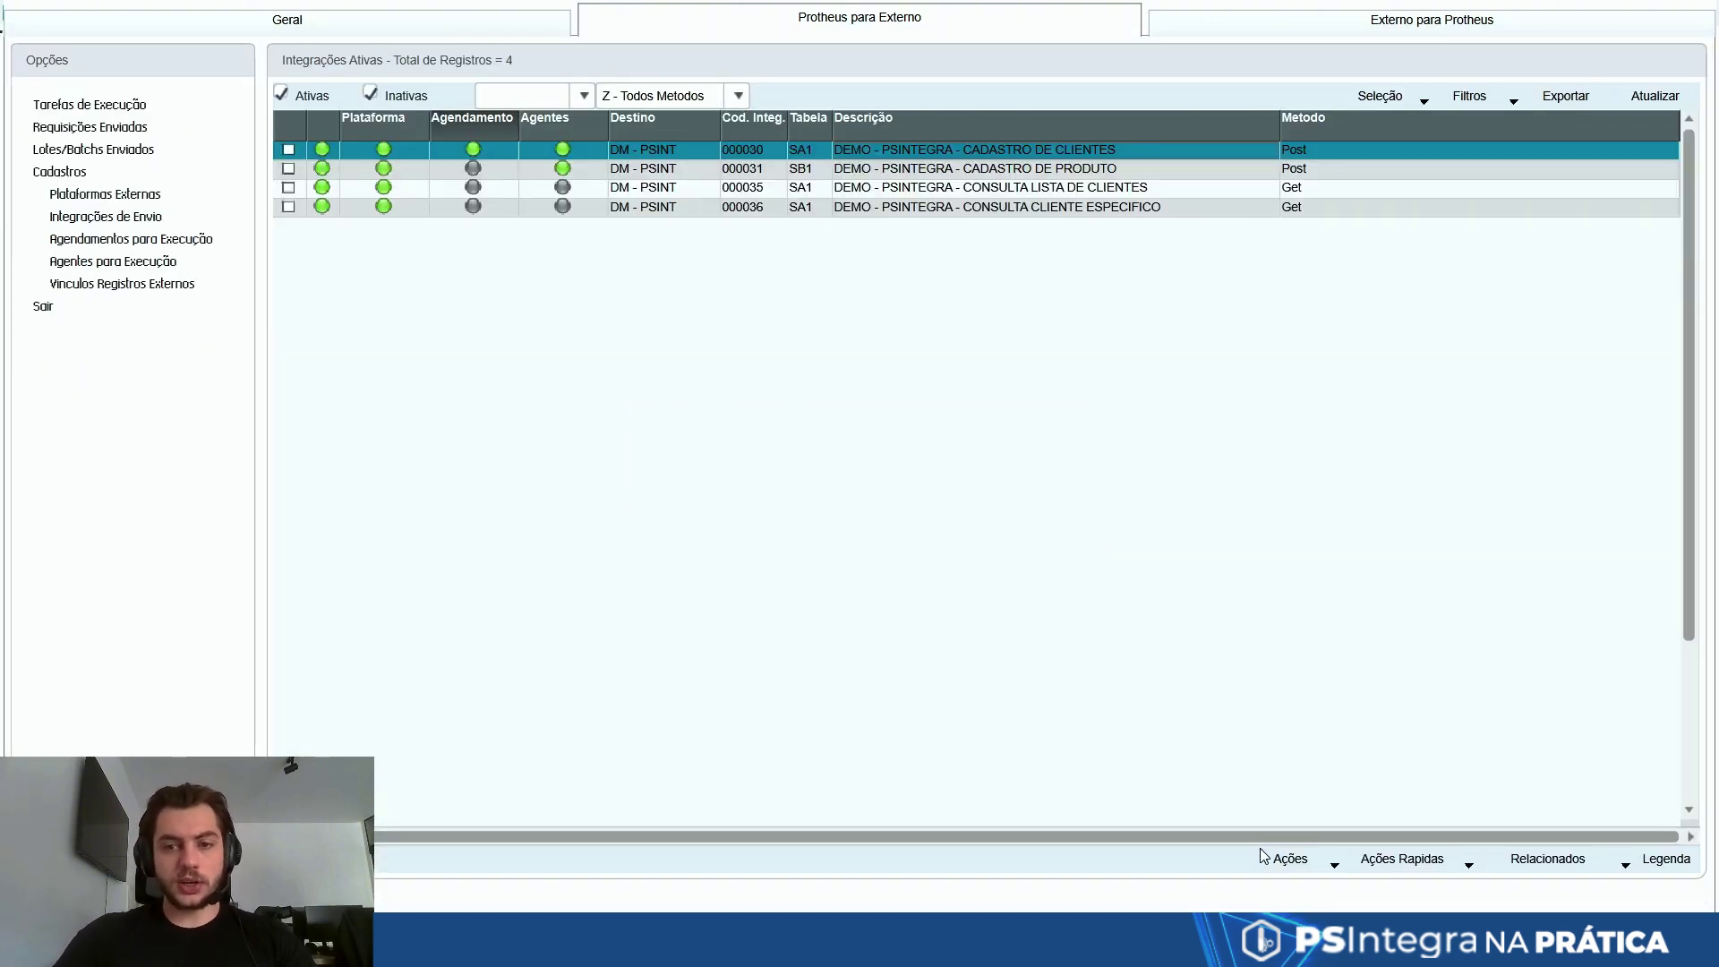
- Reopen the CADASTRO DE CLIENTES integration for editing and examine the email row's source expression in the De column
left_click(1293, 865)
left_click(1303, 734)
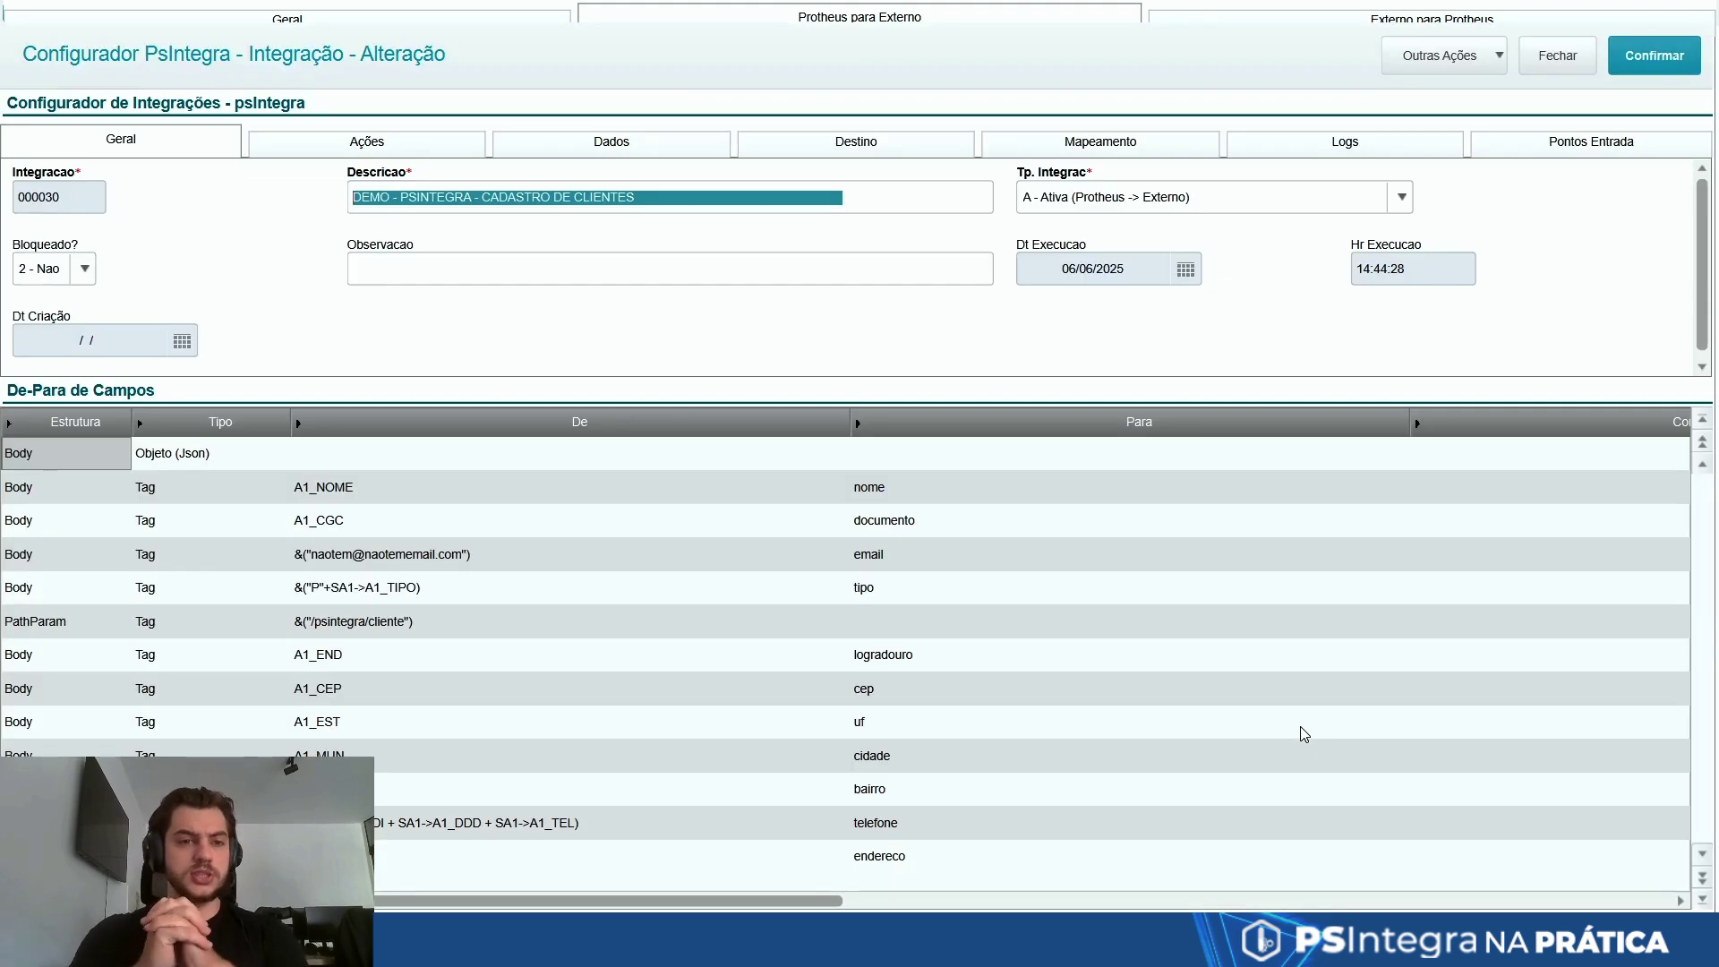
left_click(489, 562)
key("Left")
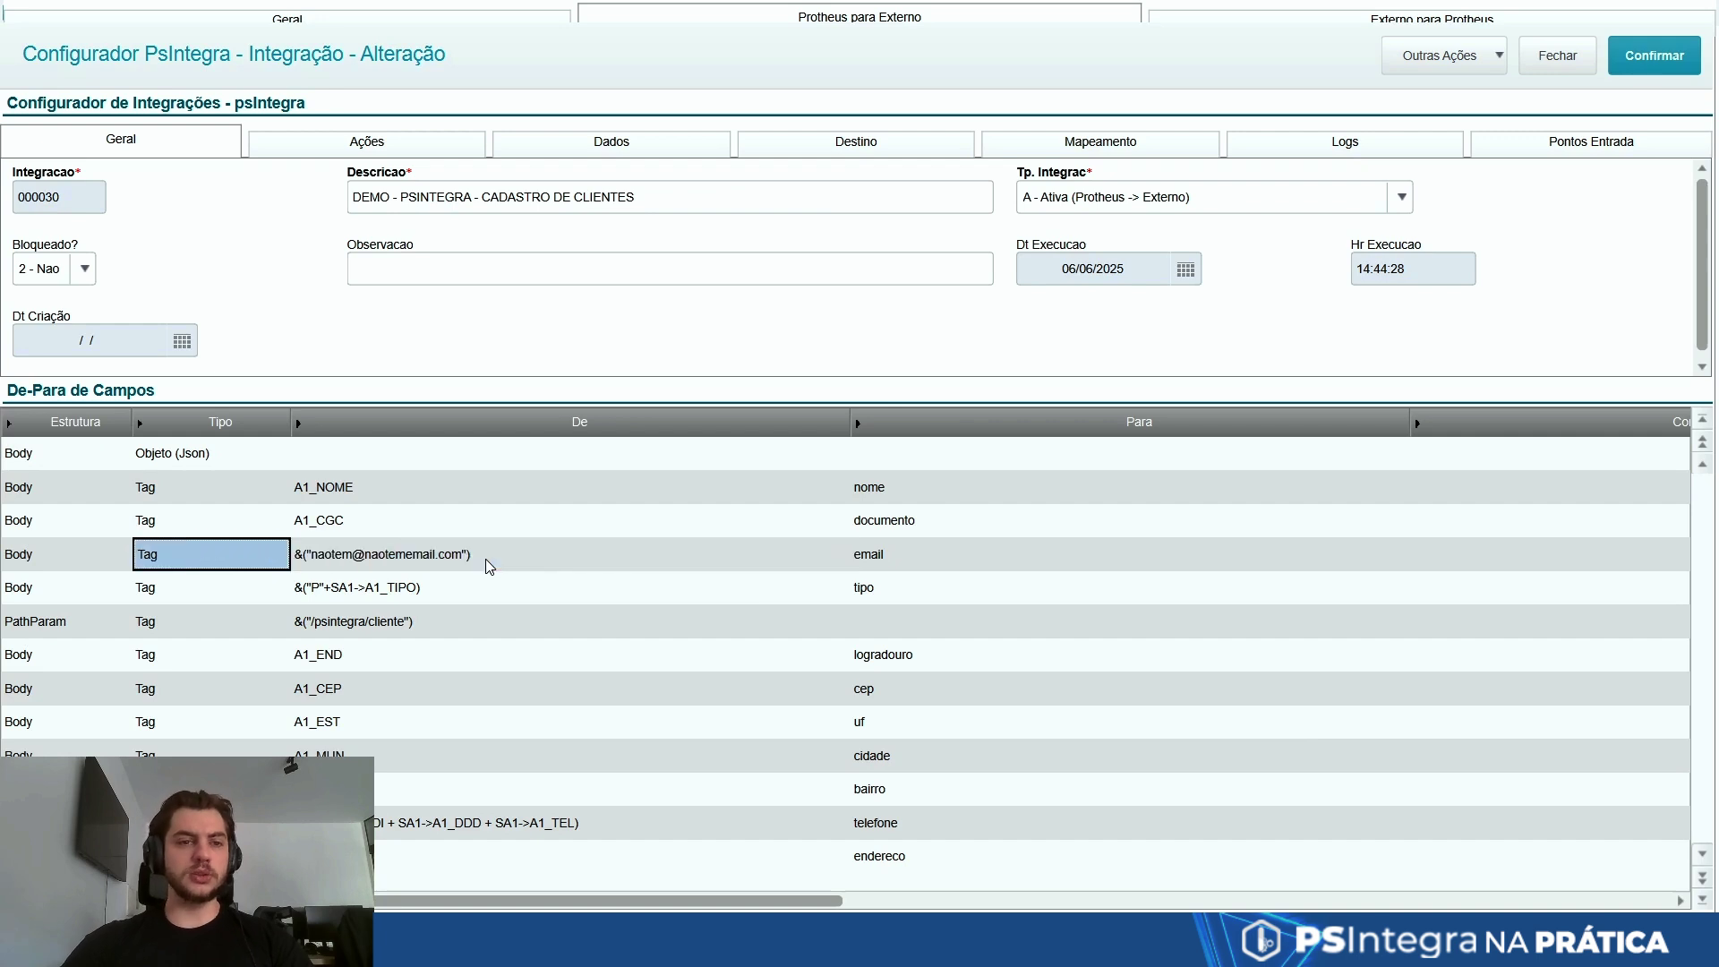
key("Right")
key("Right")
key("Left")
key("Left")
key("Right")
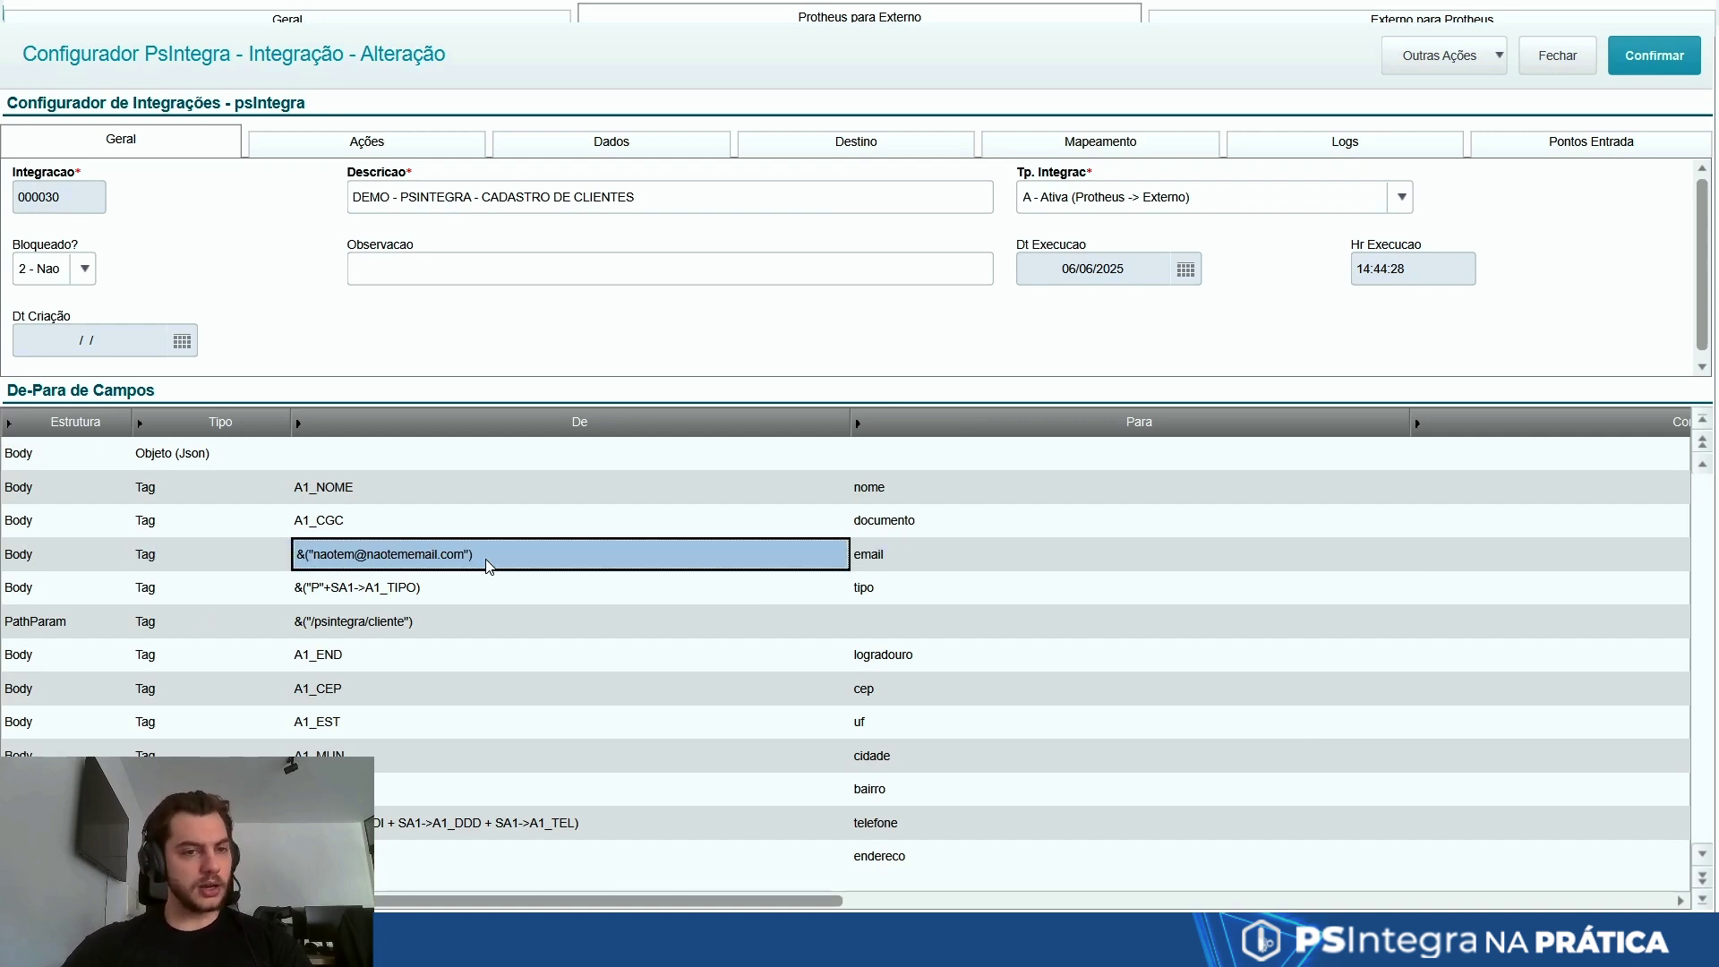
- Set the Condição of the email mapping row to Empty(Alltrim(SA1->A1_EMAIL))
key("Page_Up")
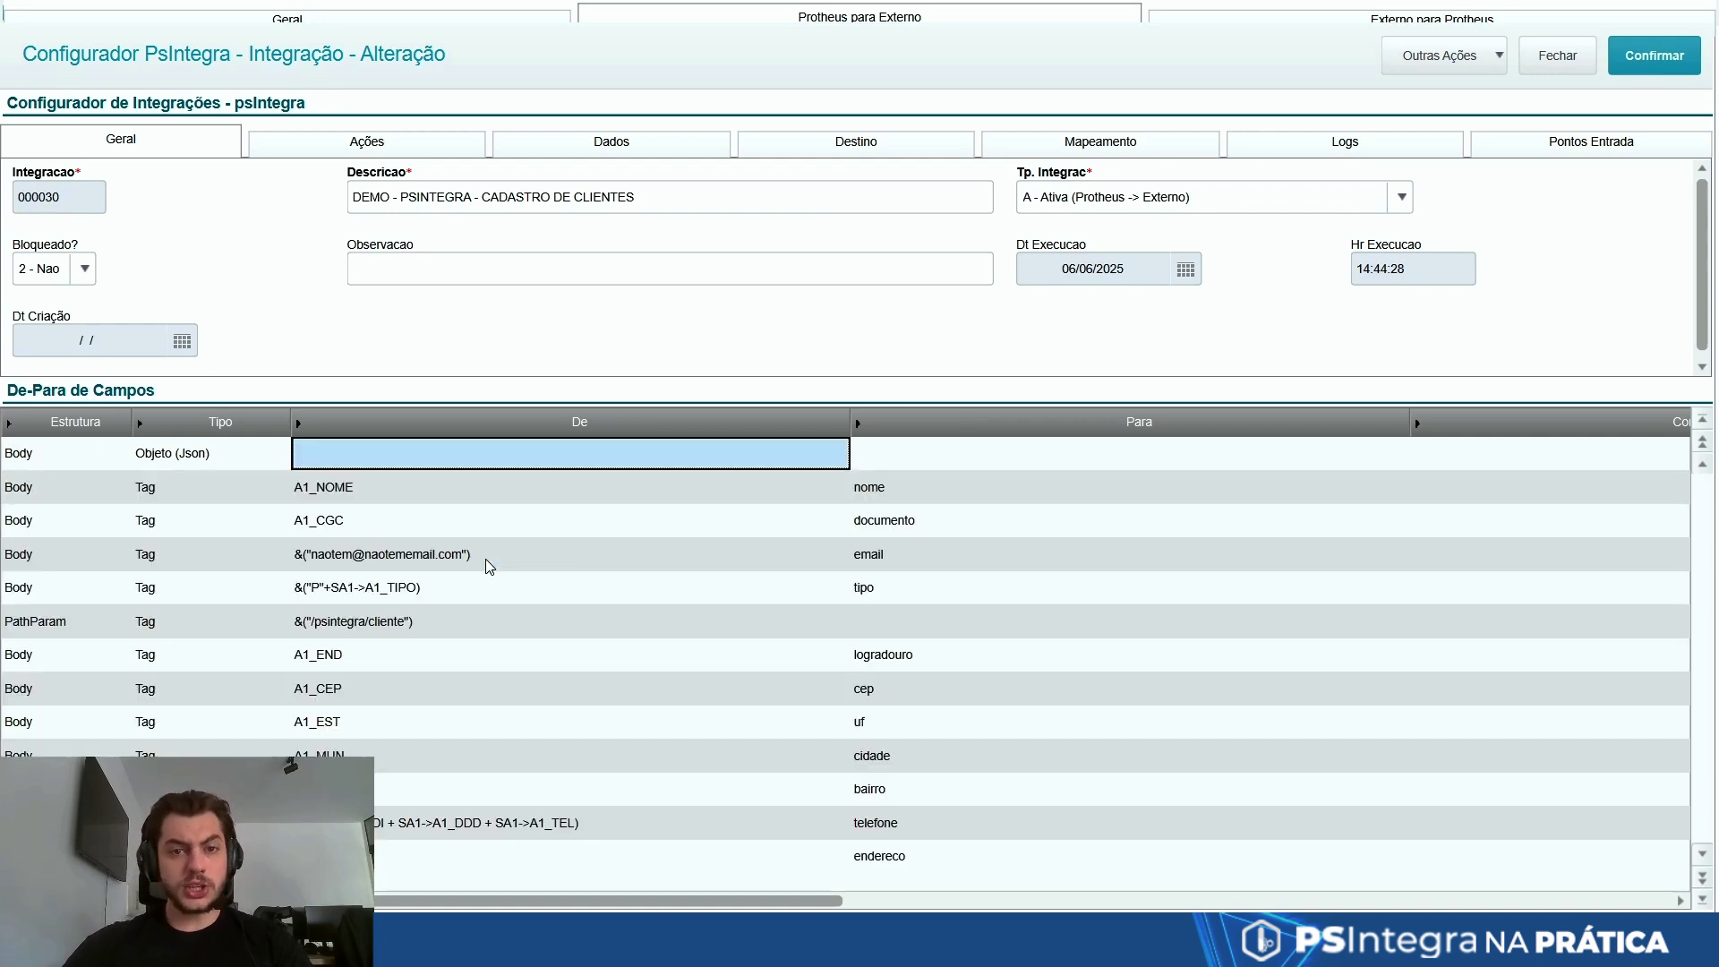
key("Down")
key("Down")
key("Down")
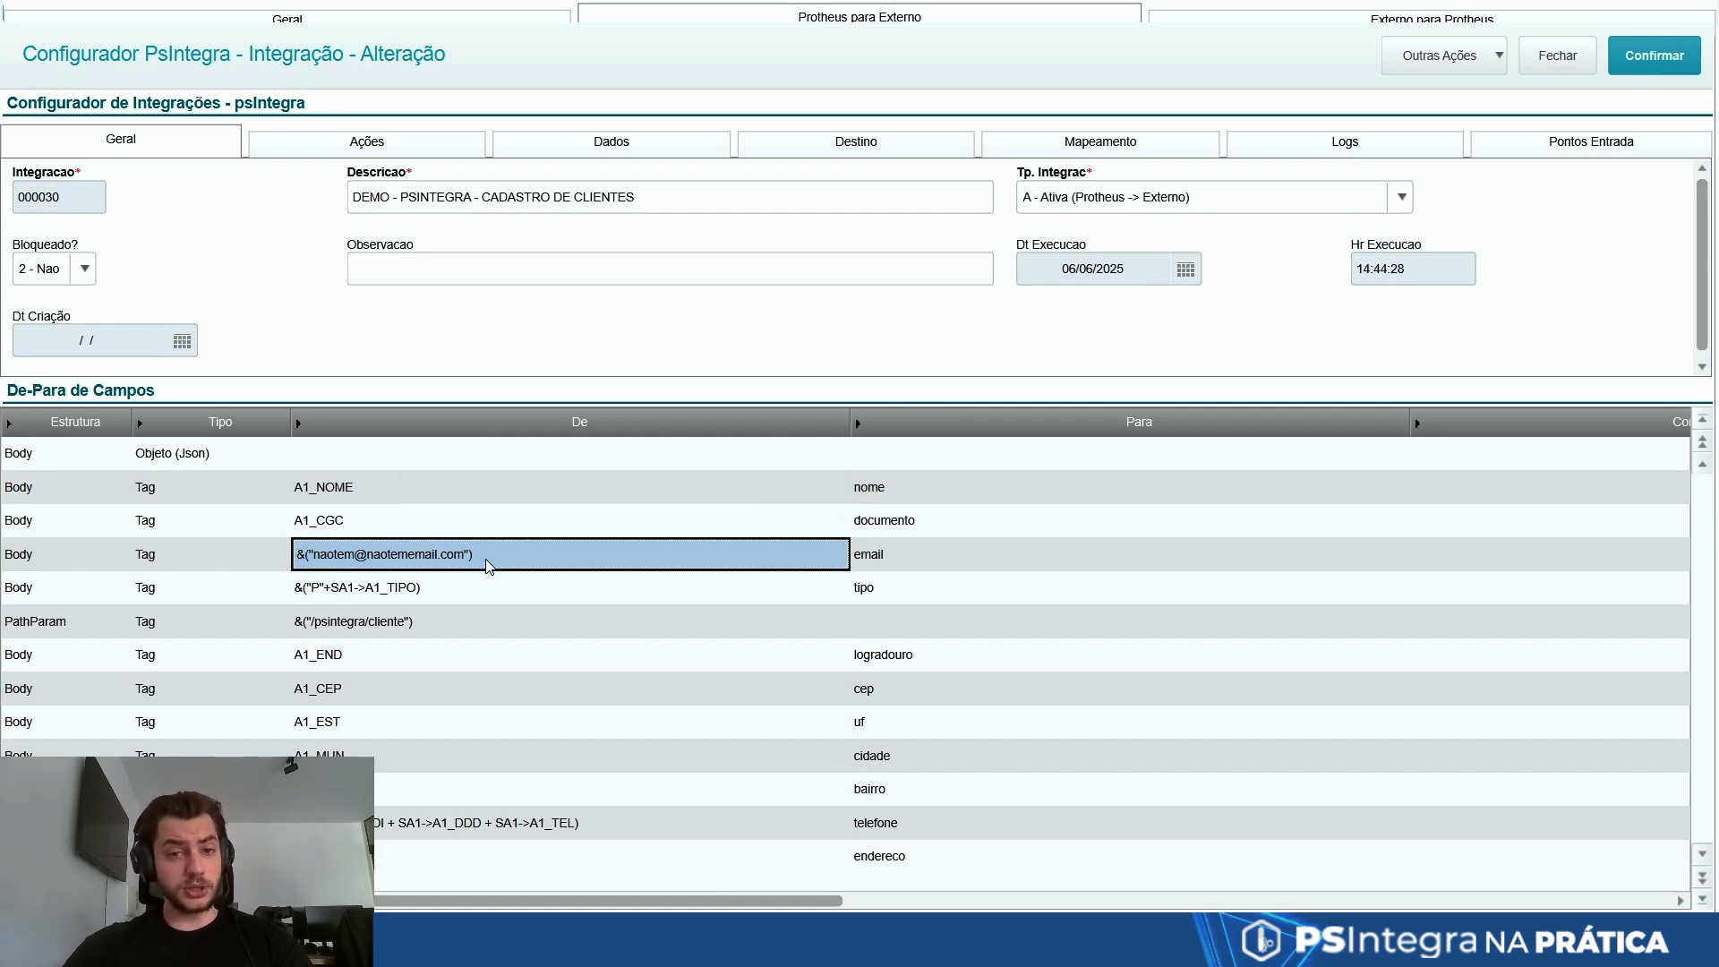
key("Right")
key("Right")
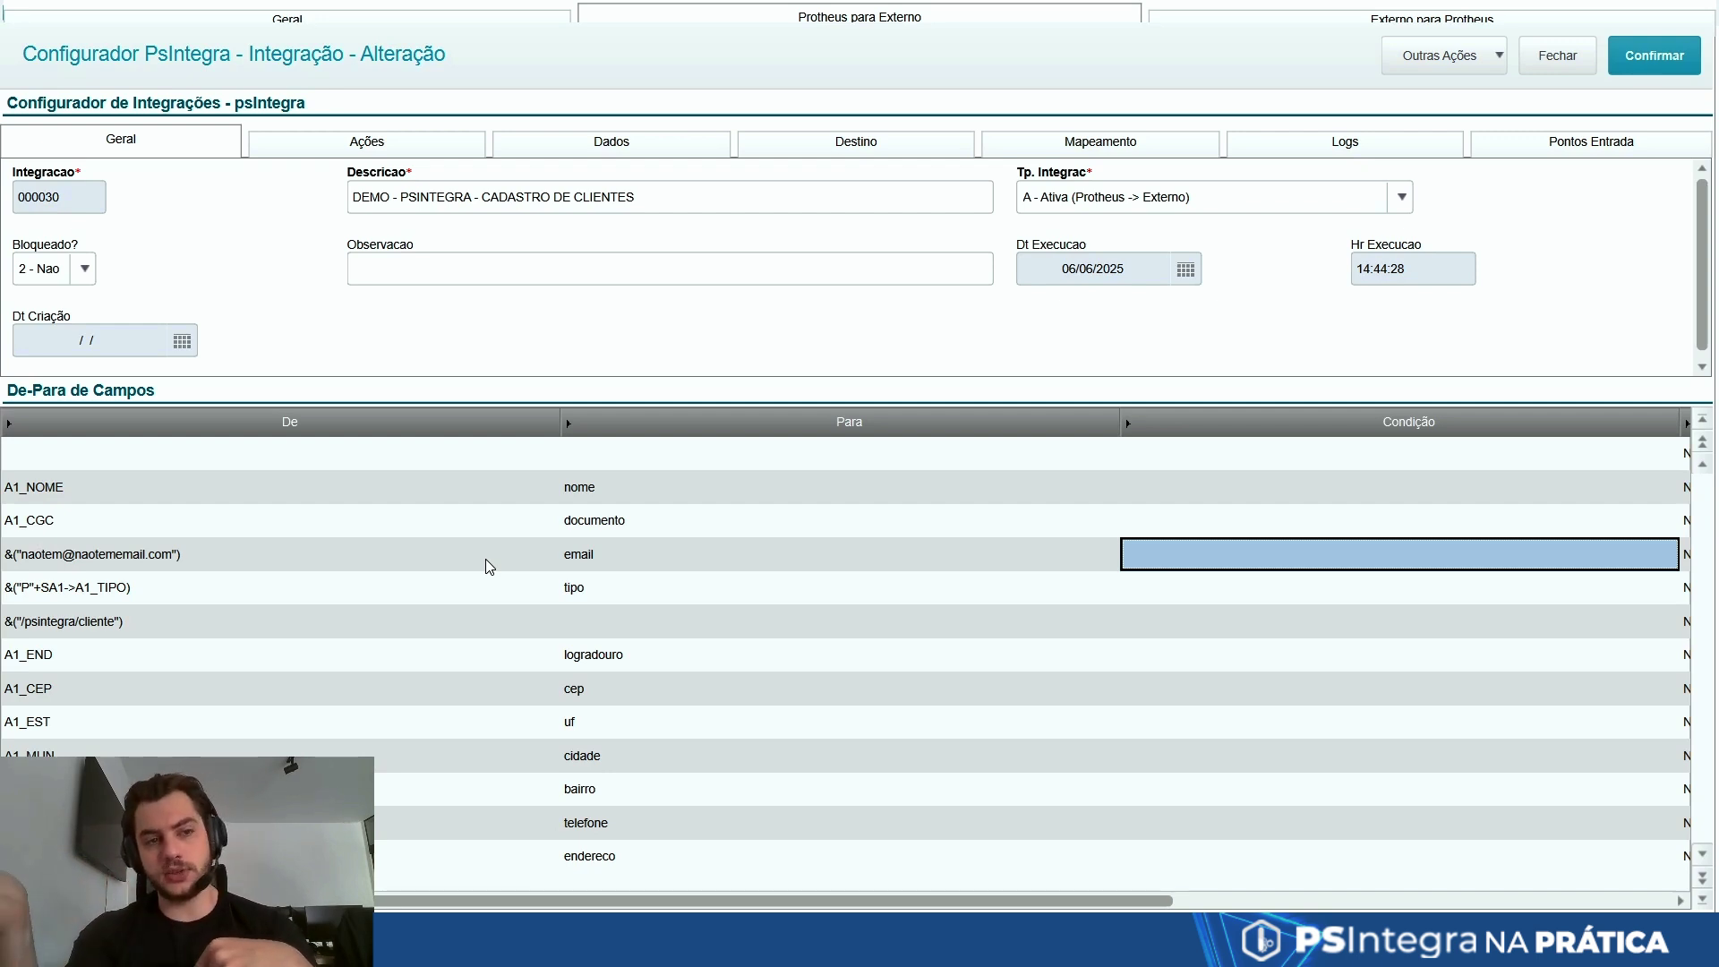
type("E")
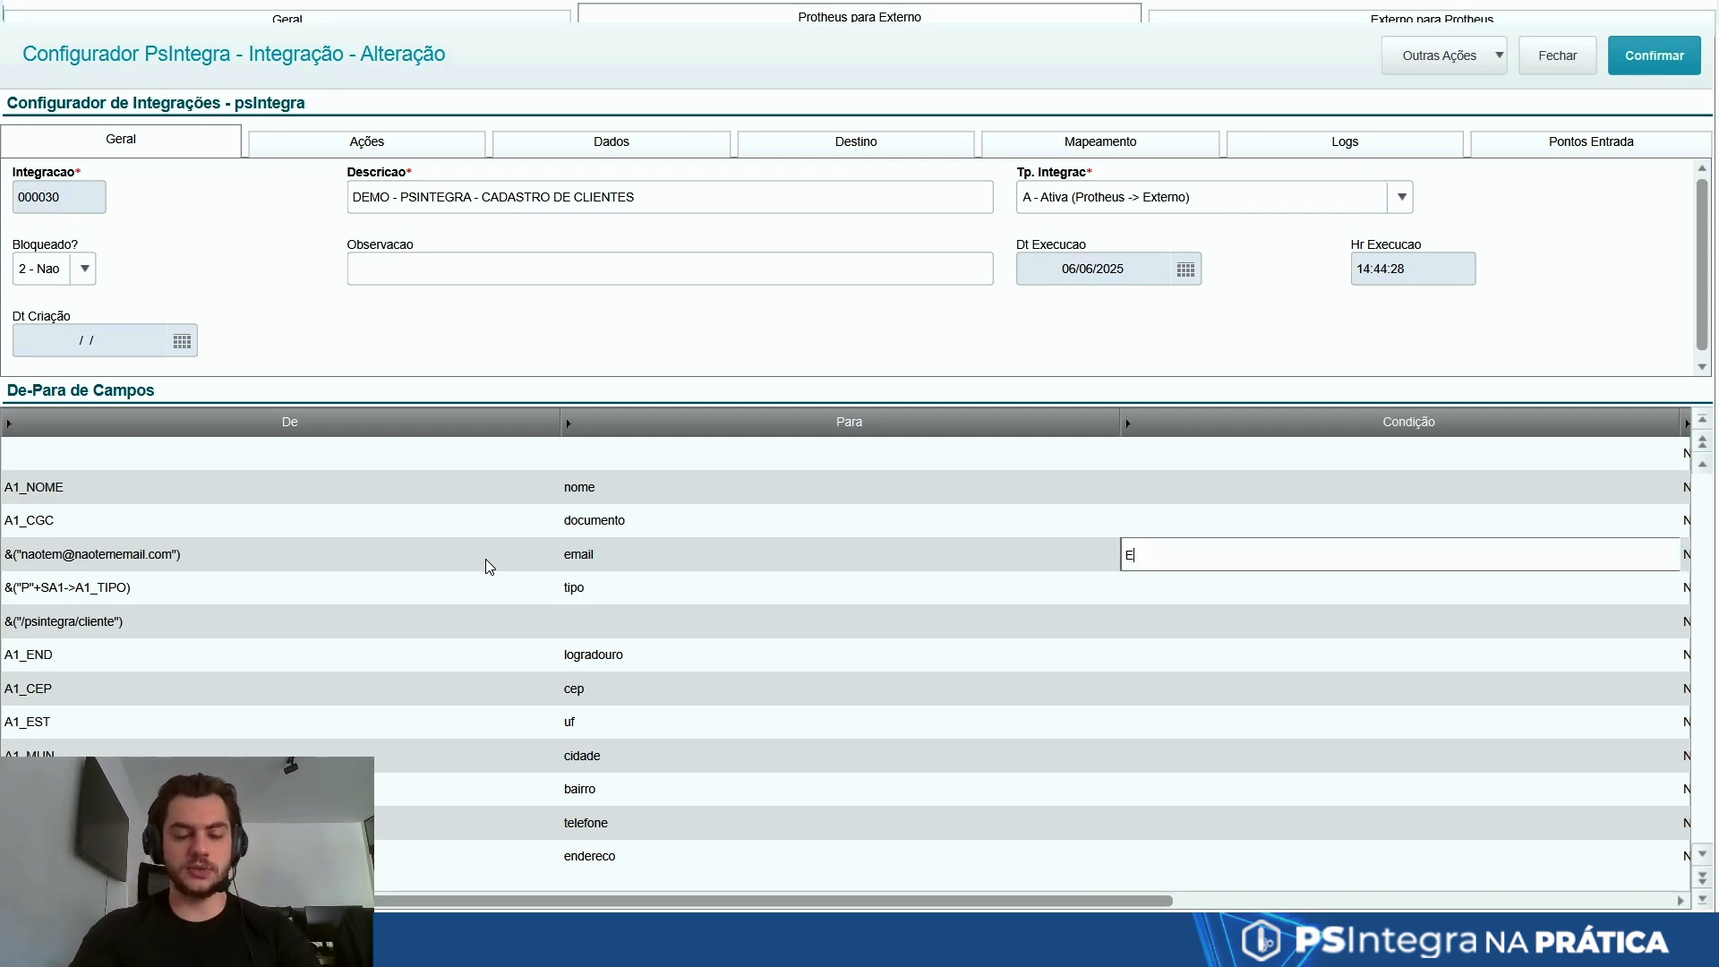
type("mpty(Alltrim(")
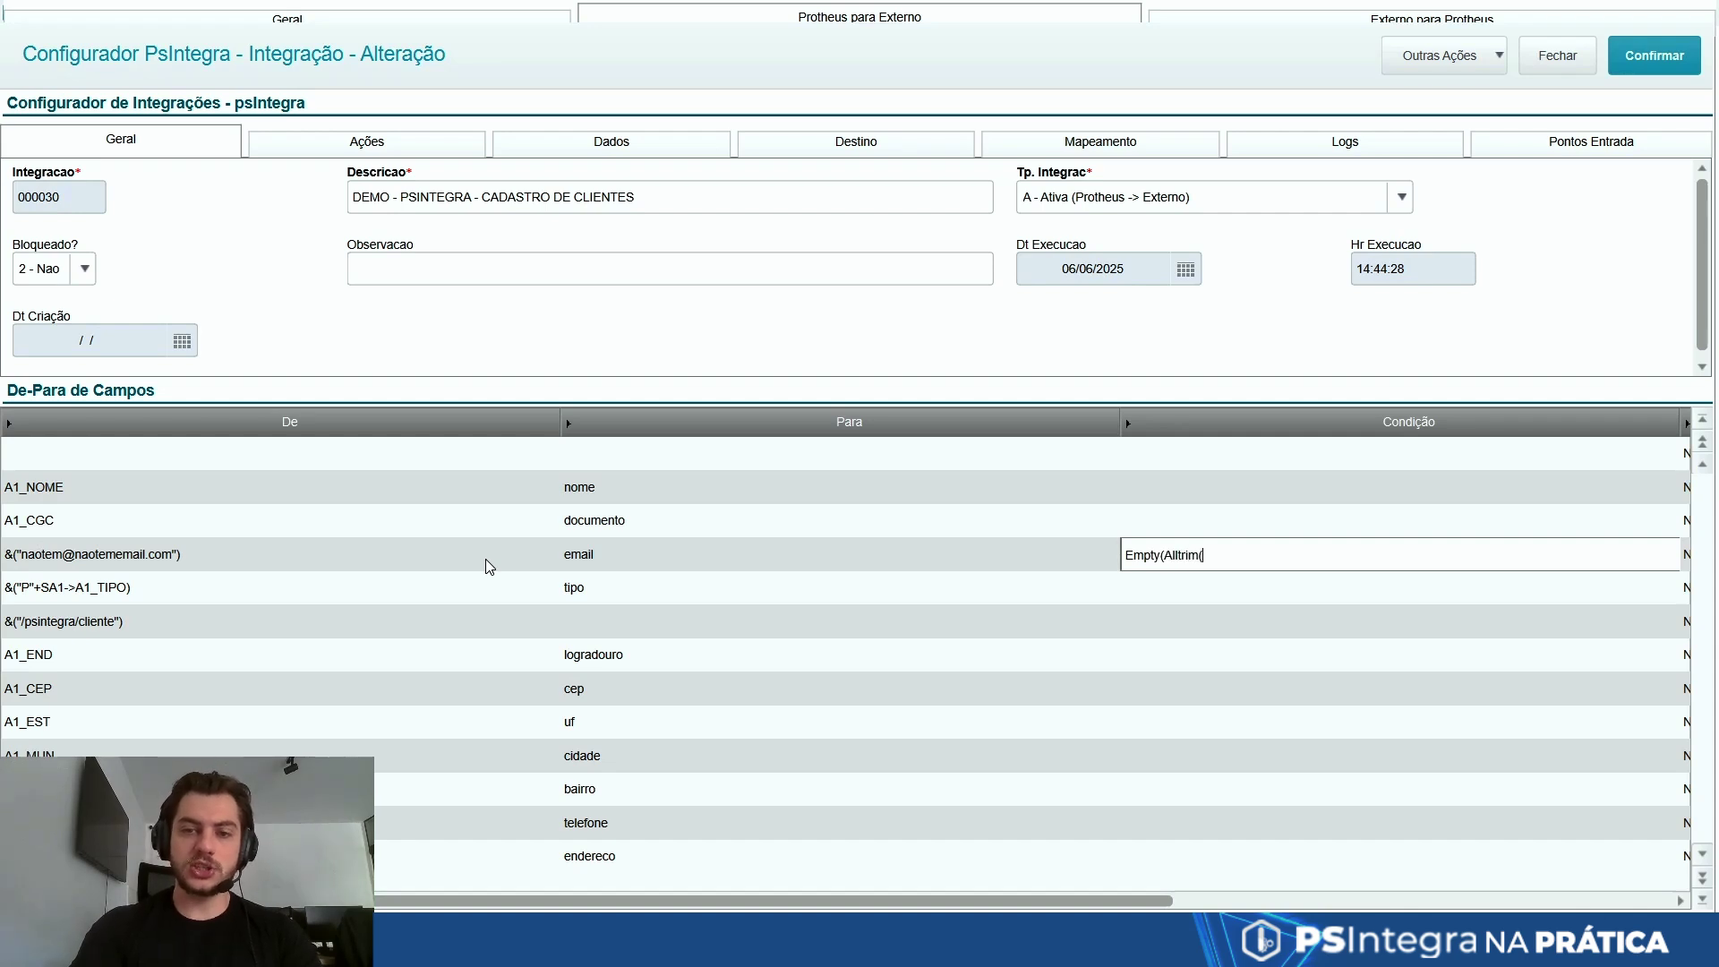
type("SA1->A1_EM")
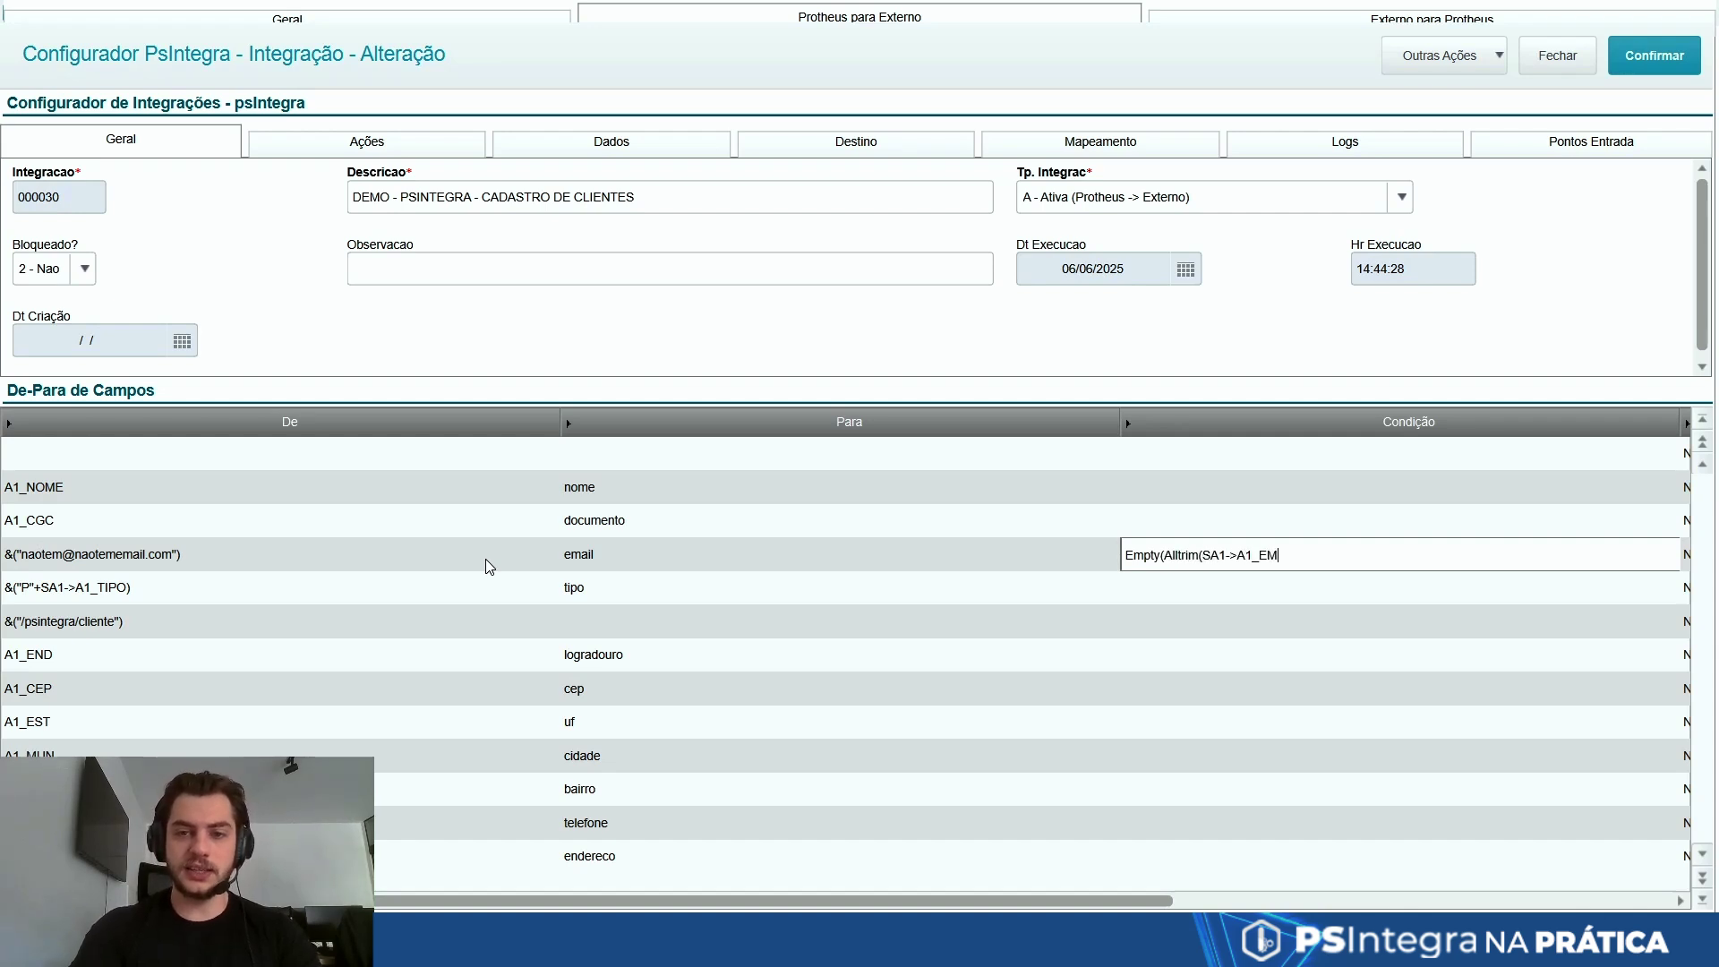
type("AIL))")
key("Return")
- Review the email row's source expression in De, its Para target and its Condição together
key("Left")
key("Left")
key("Left")
key("Left")
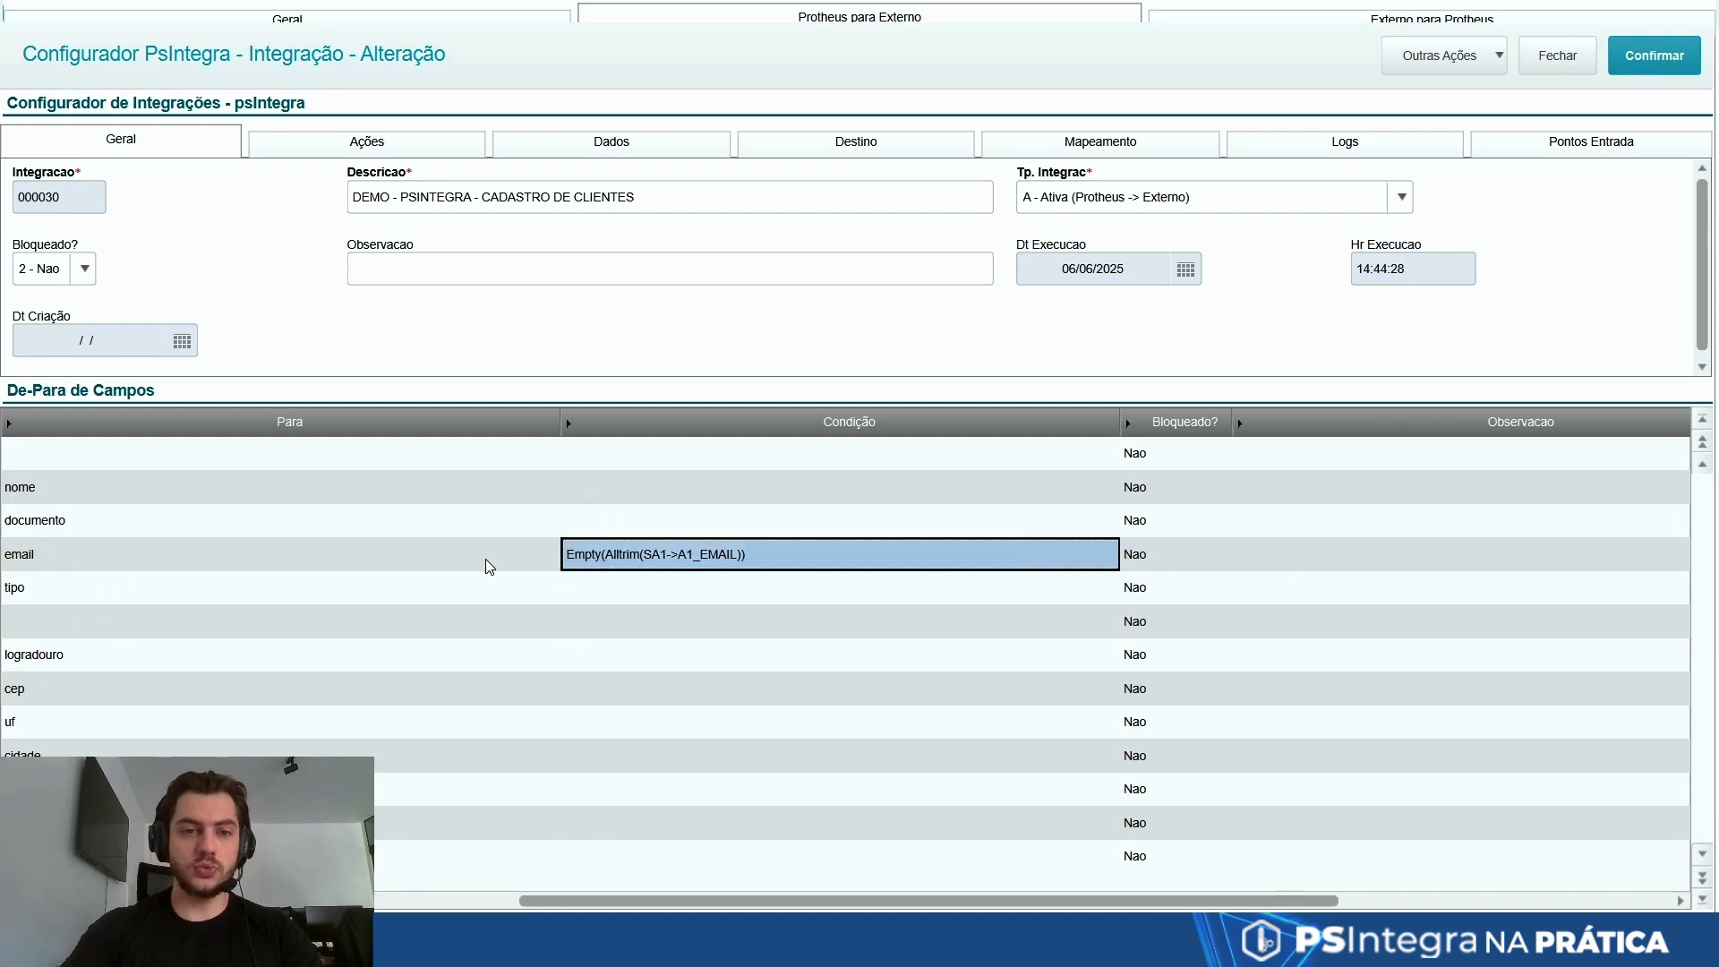
key("Right")
key("Right")
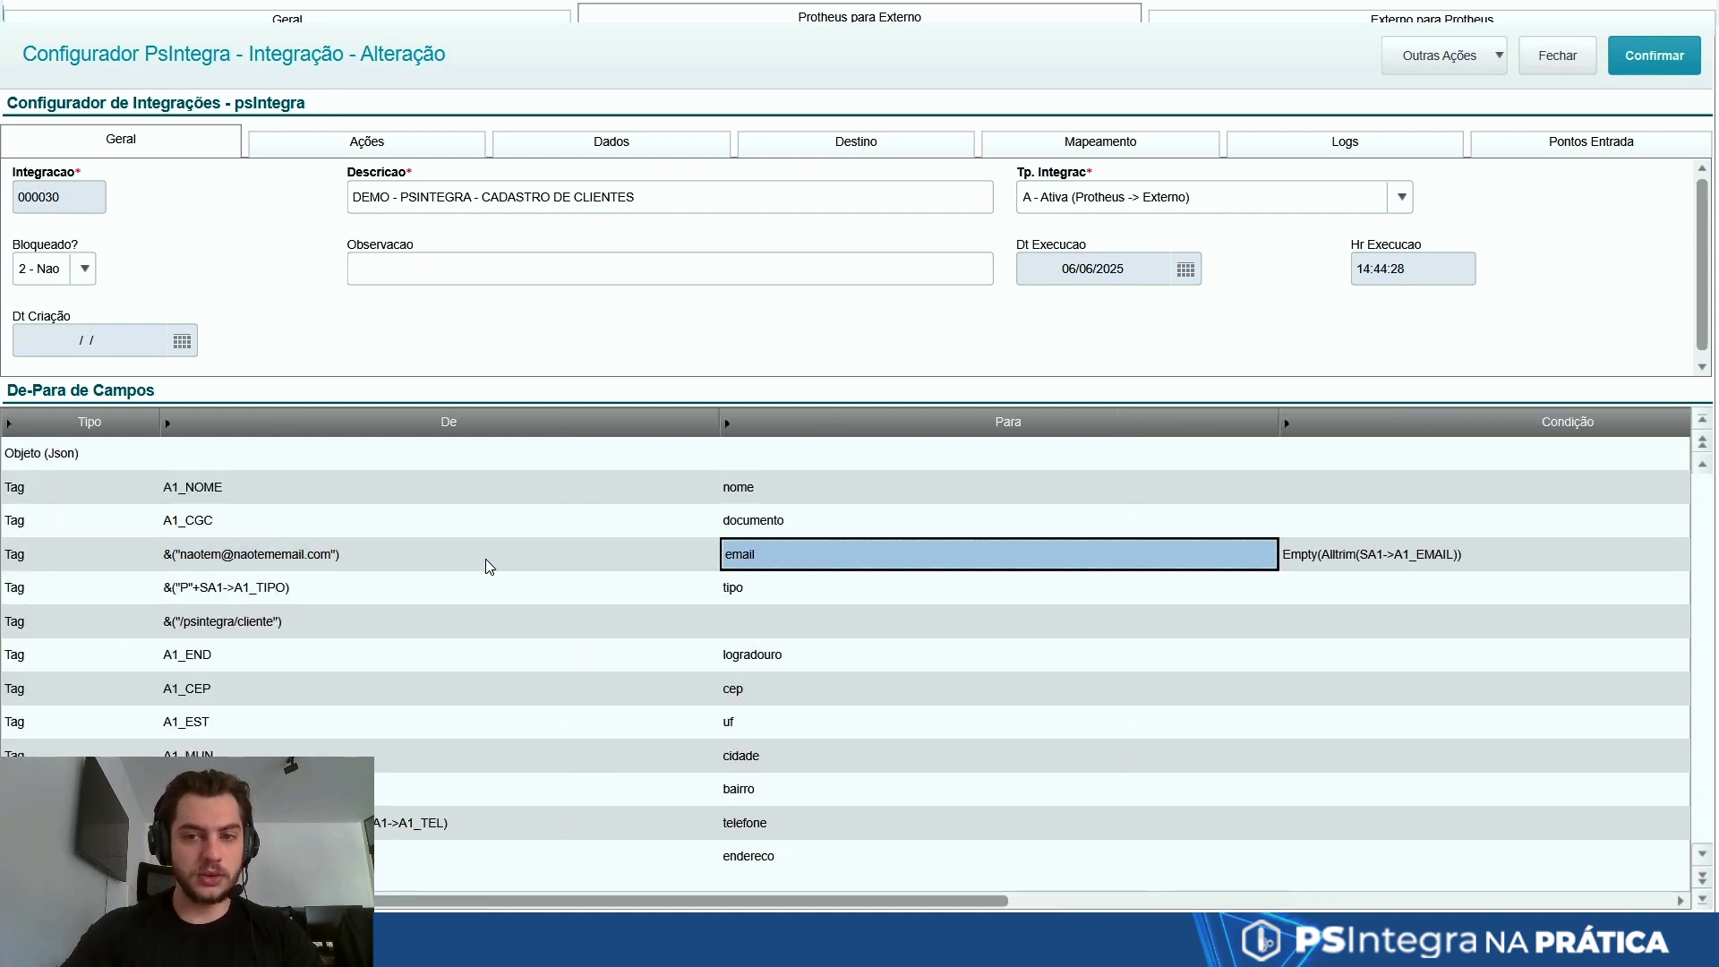
key("Left")
key("Right")
key("Right")
key("Left")
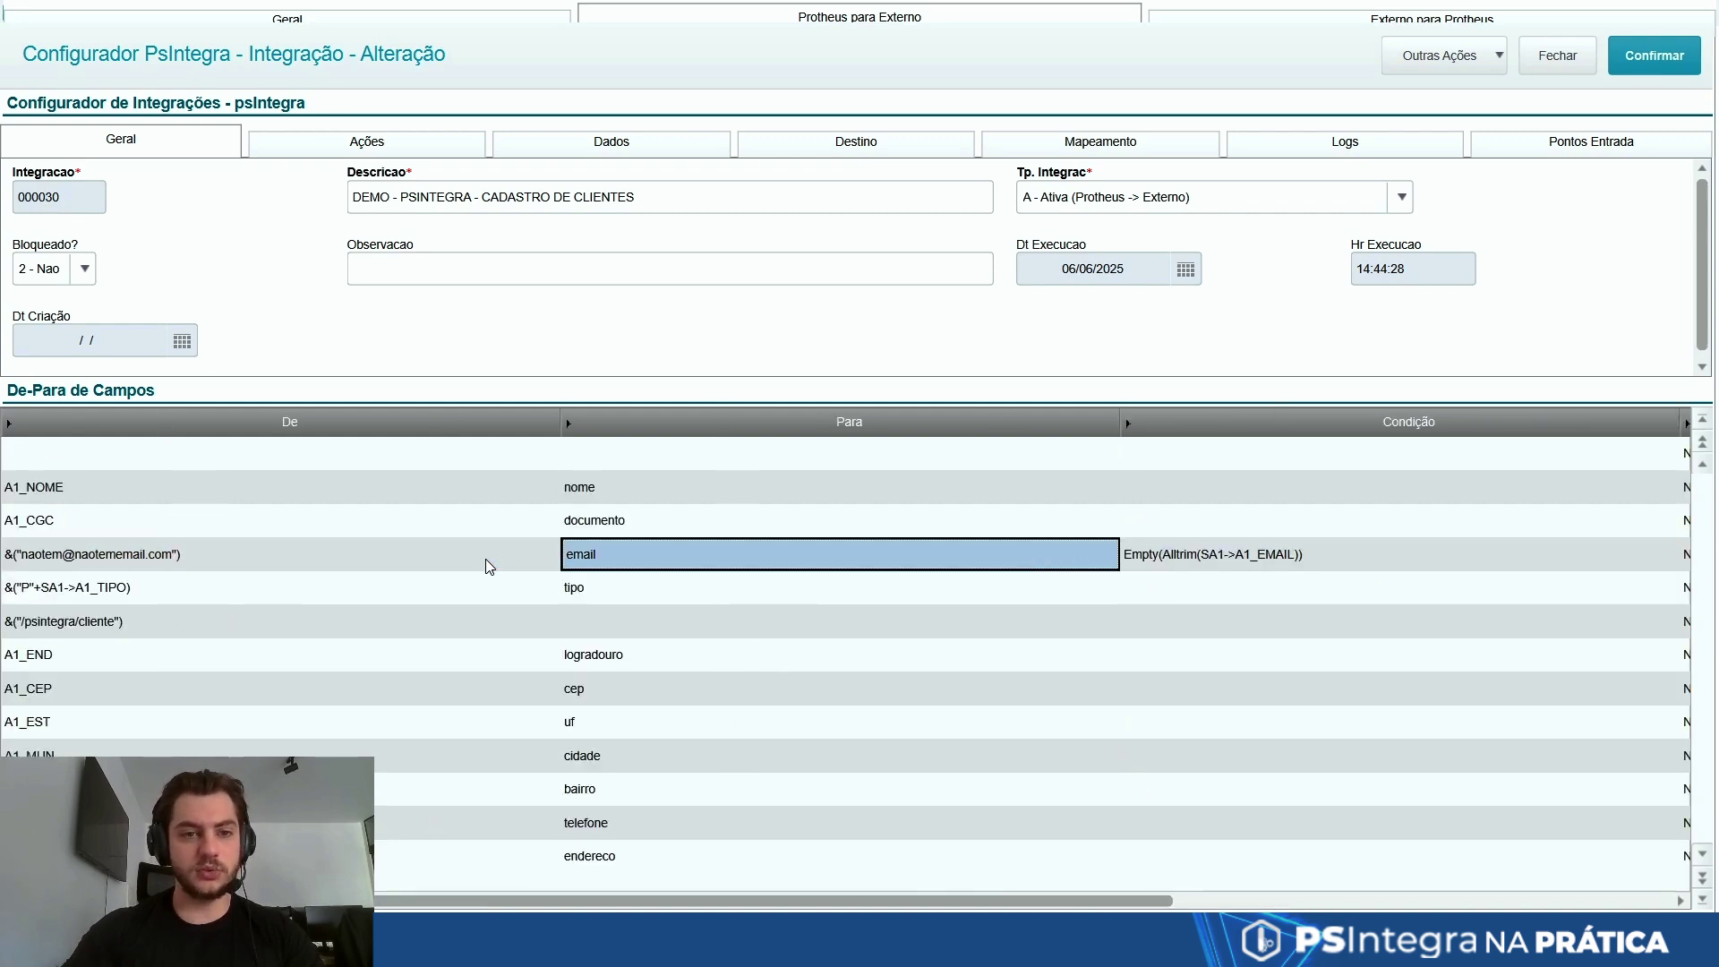
key("Left")
key("Right")
key("Left")
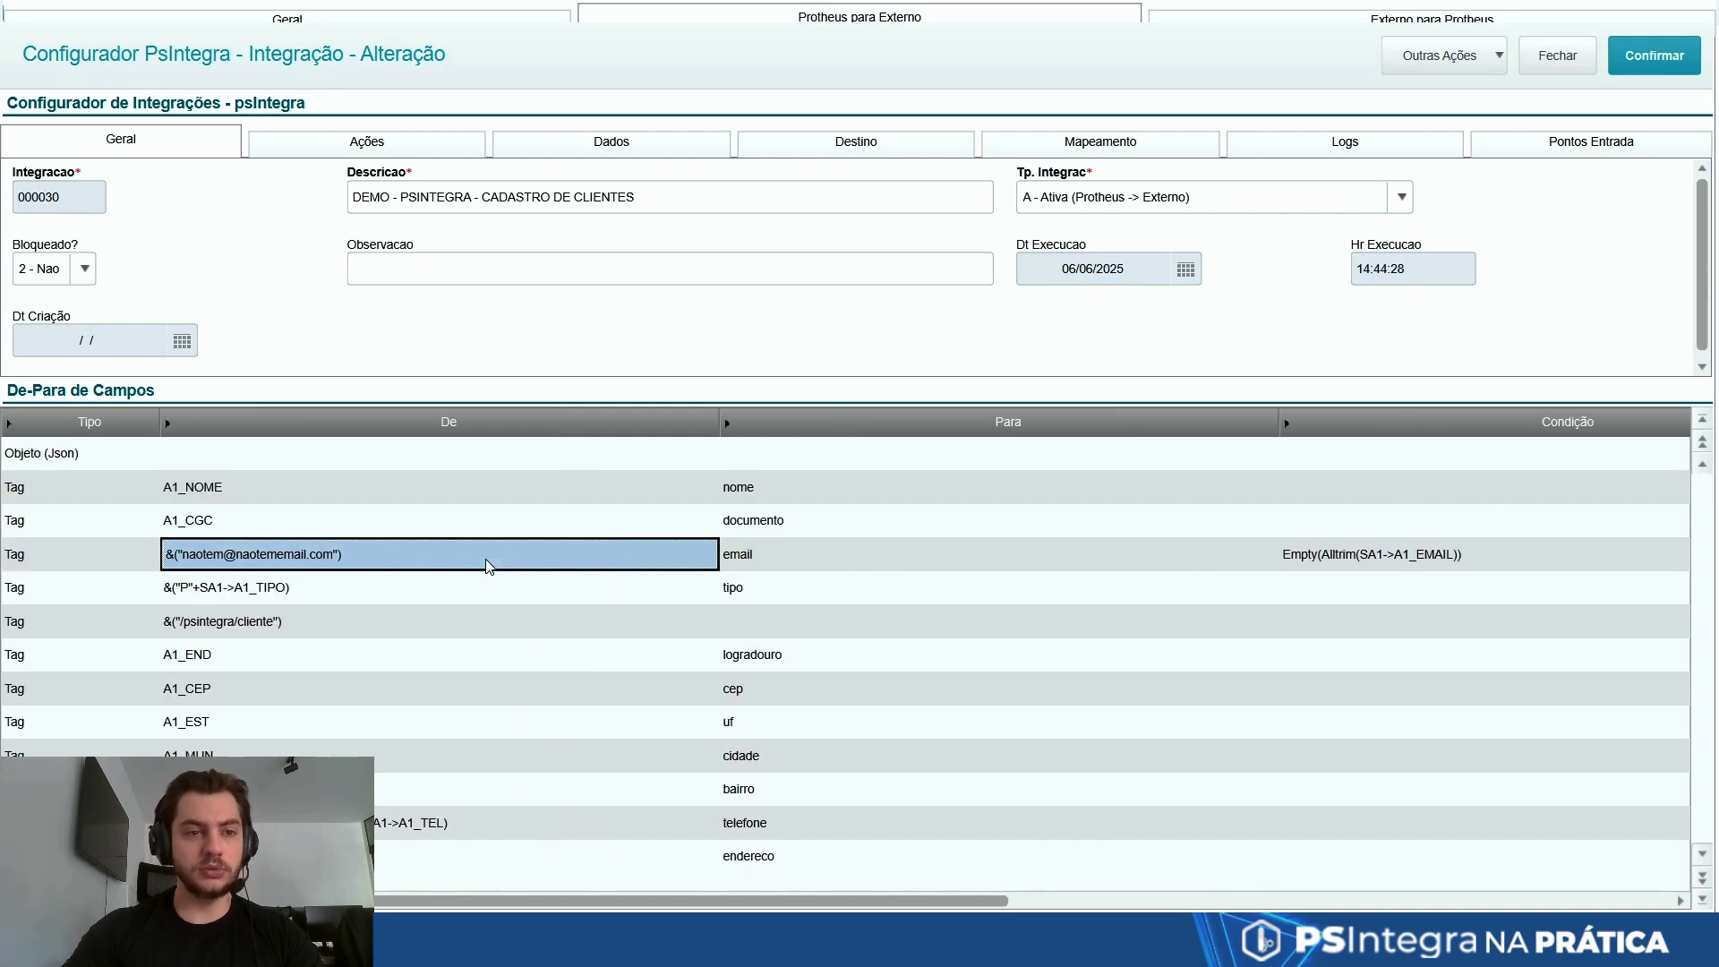
key("Right")
key("Right")
key("Right")
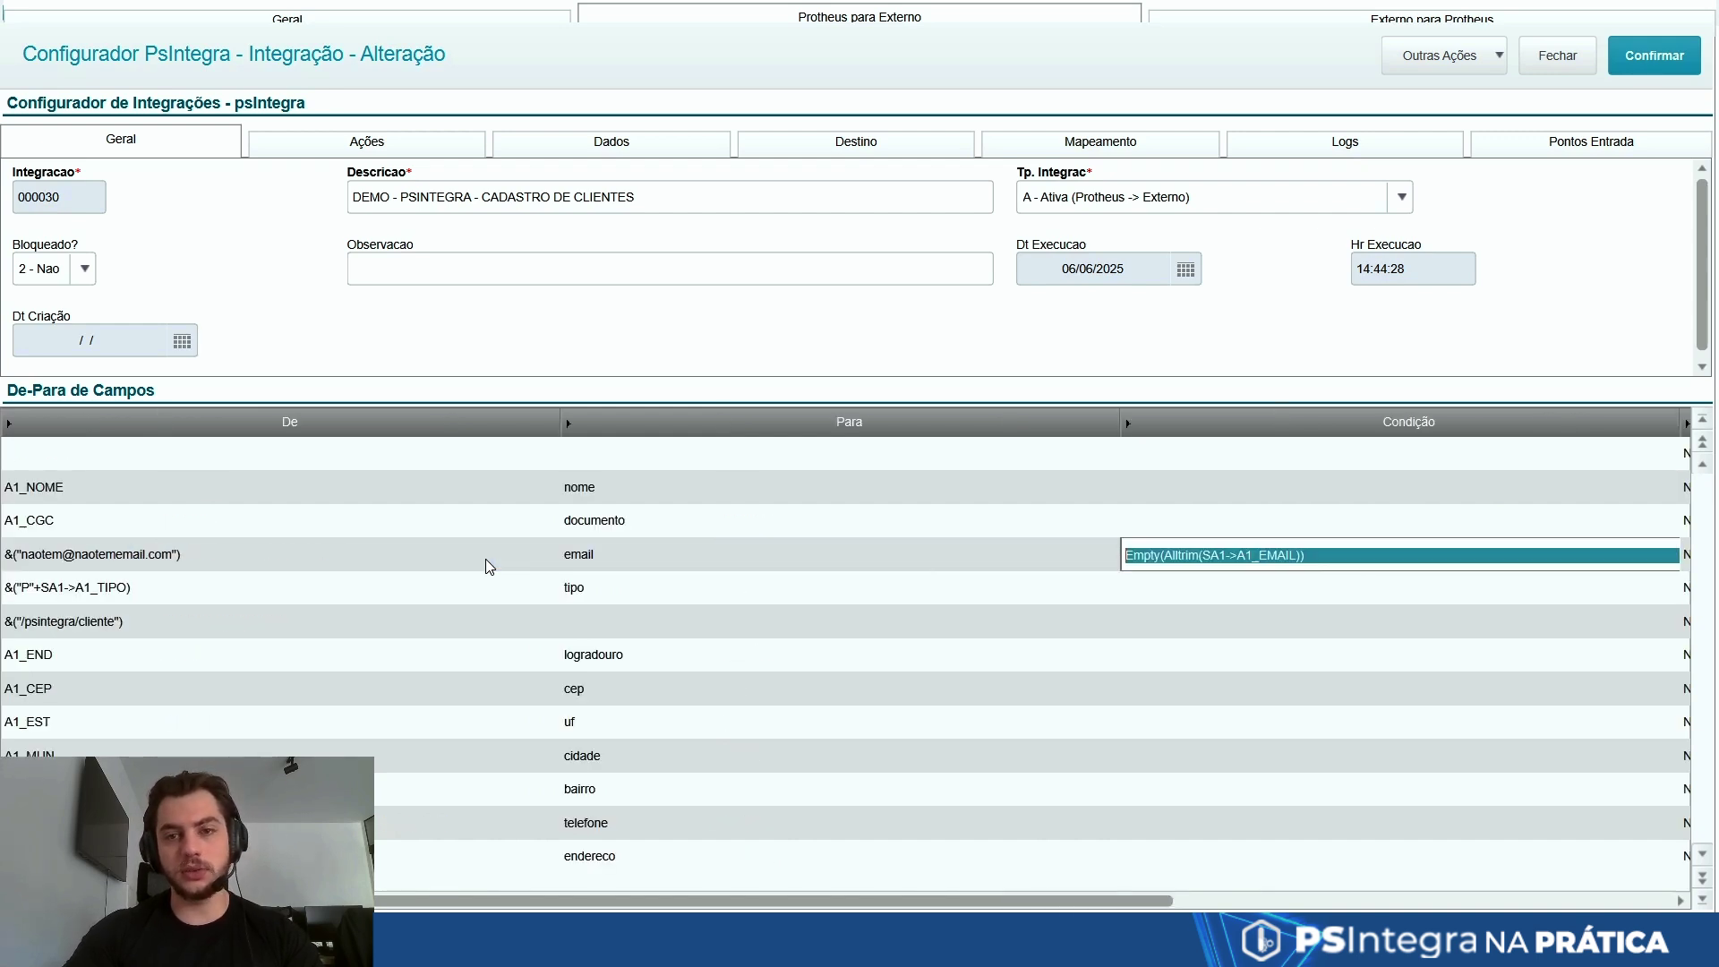
- Add a new row at the end of the De-Para grid and set its Para target to email
key("Page_Down")
key("Left")
key("Left")
key("Left")
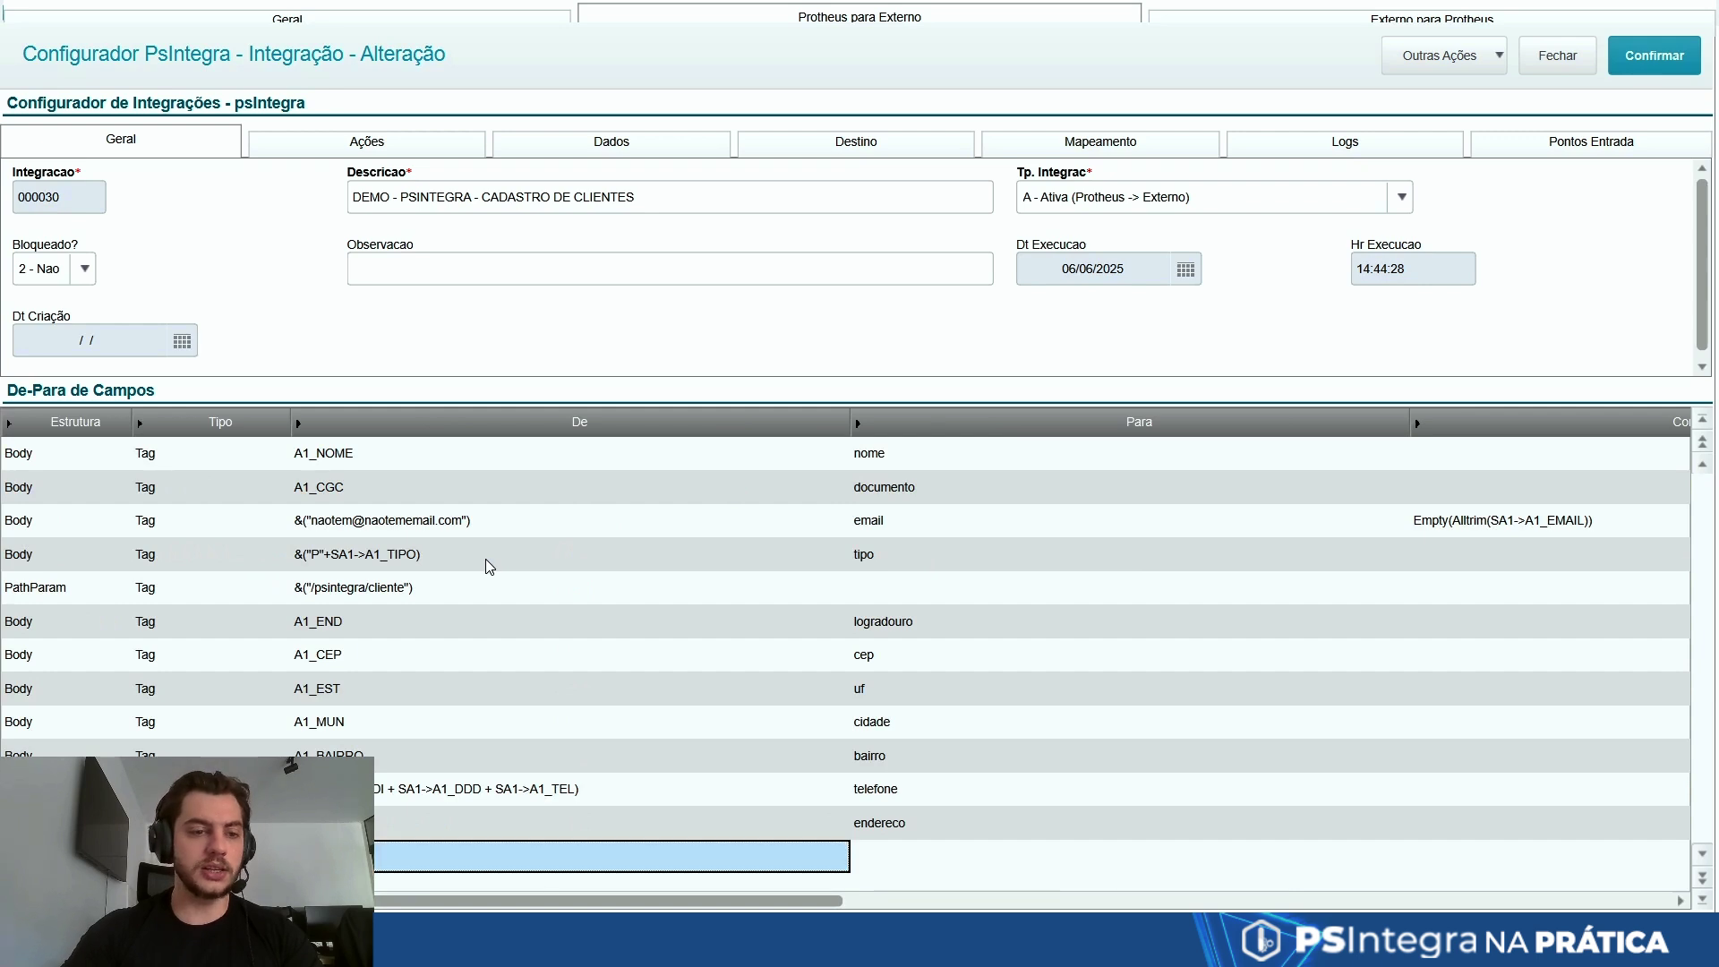
key("Left")
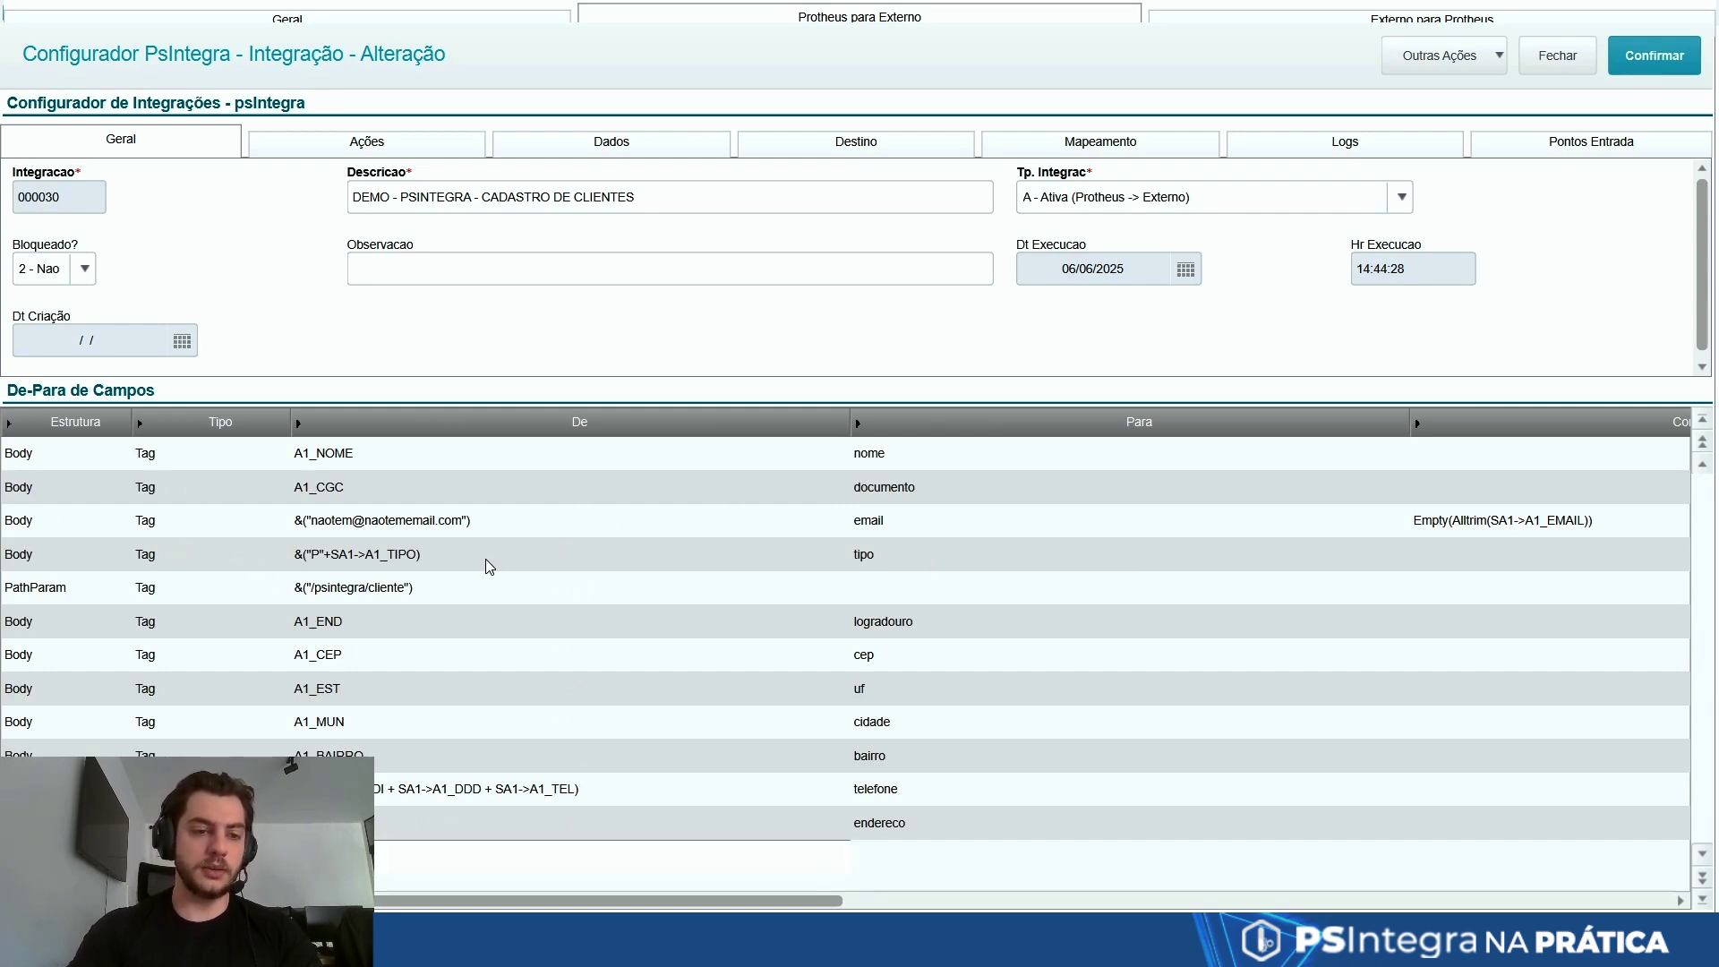
key("Right")
key("Right")
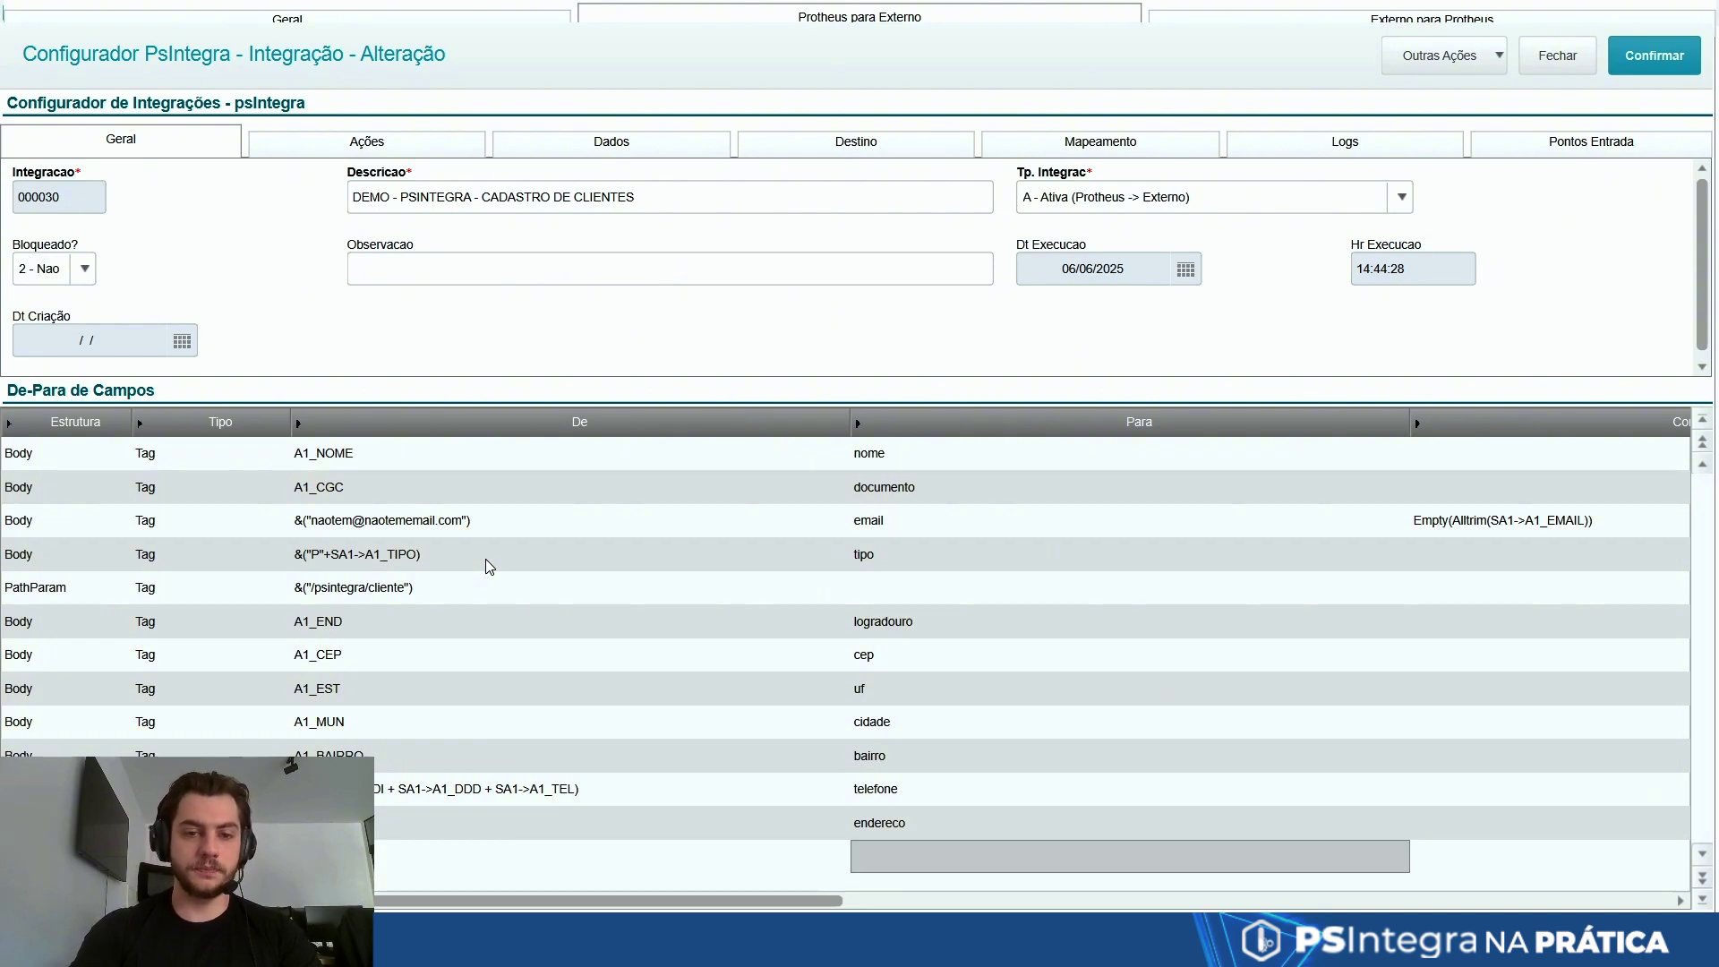
double_click(940, 861)
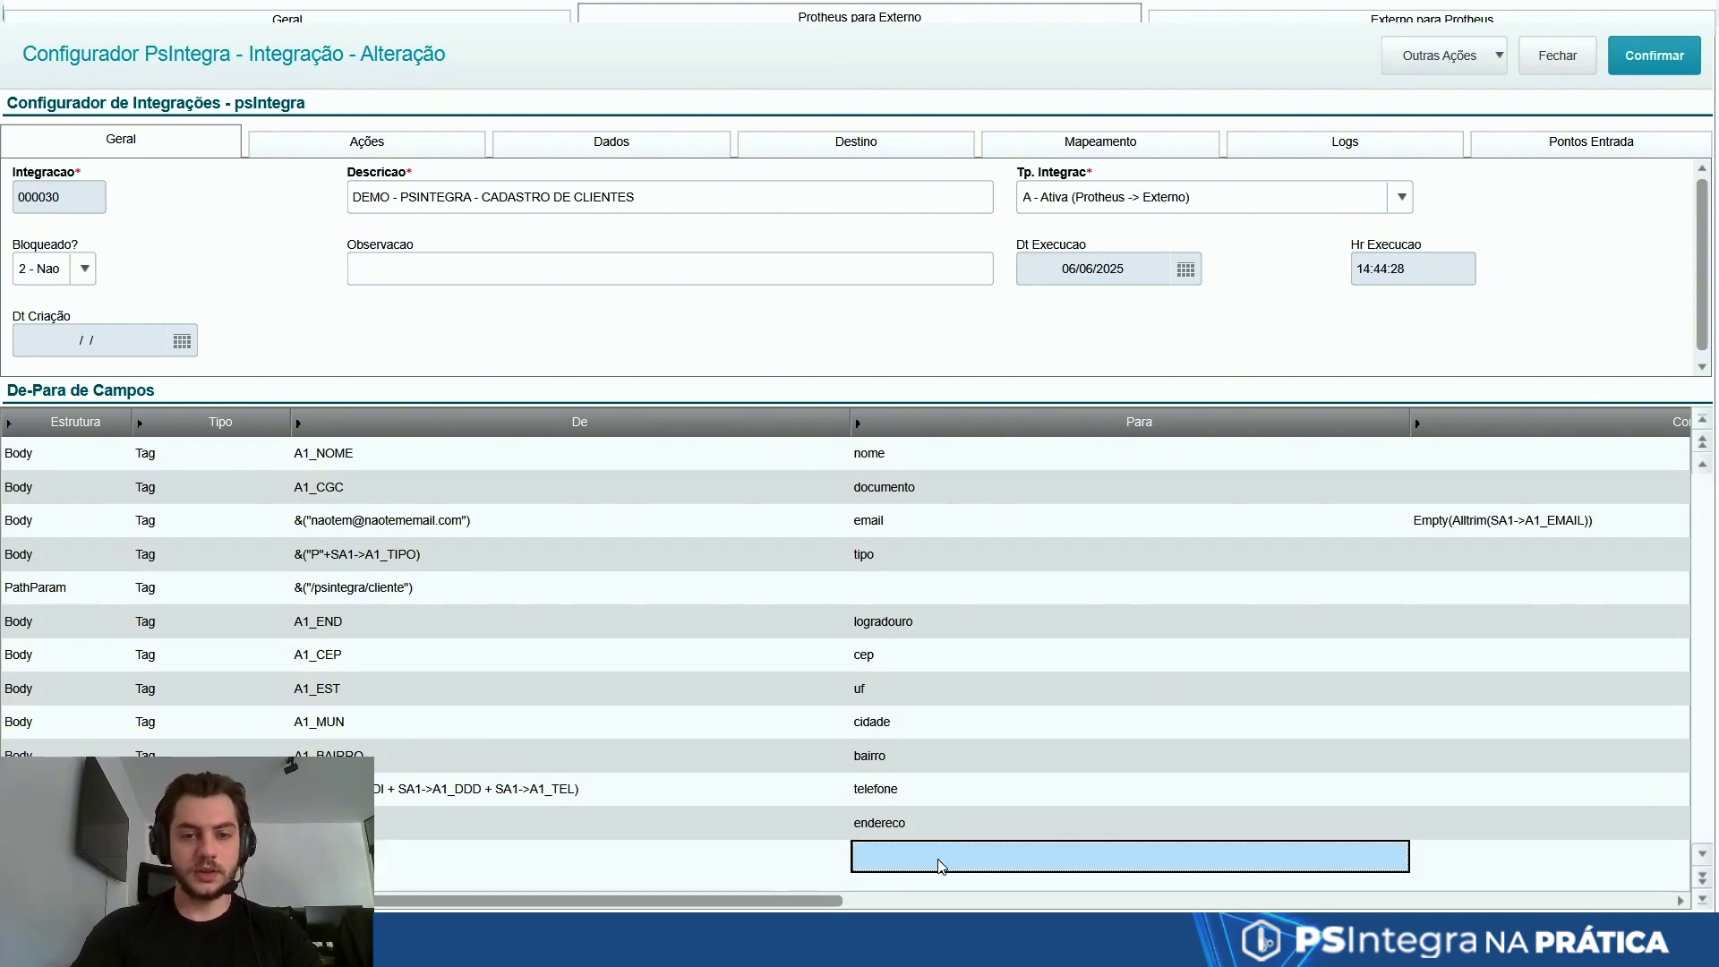
type("email")
key("Return")
key("Return")
- Give the new email row the condition !Empty(Alltrim(SA1->A1_EMAIL)) and set its ID Superio. to body
type("!")
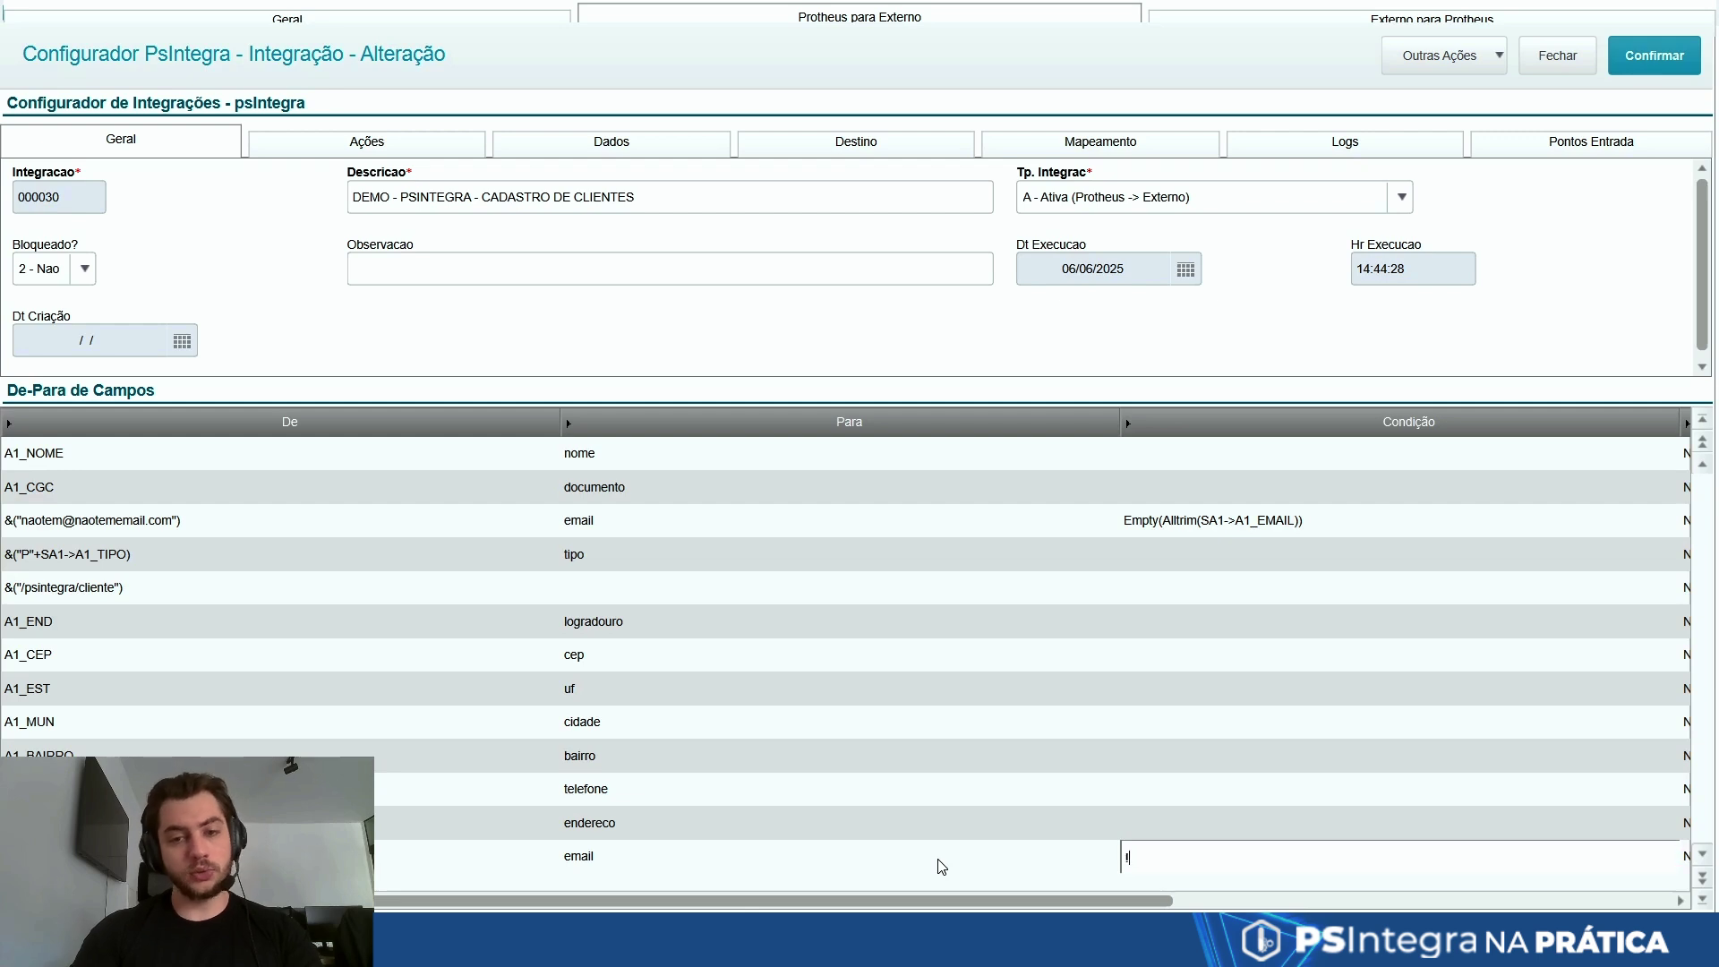
type("Empty(Alltrim(SA1->A1_EMAIL))")
key("Return")
key("Return")
key("Return")
key("Return")
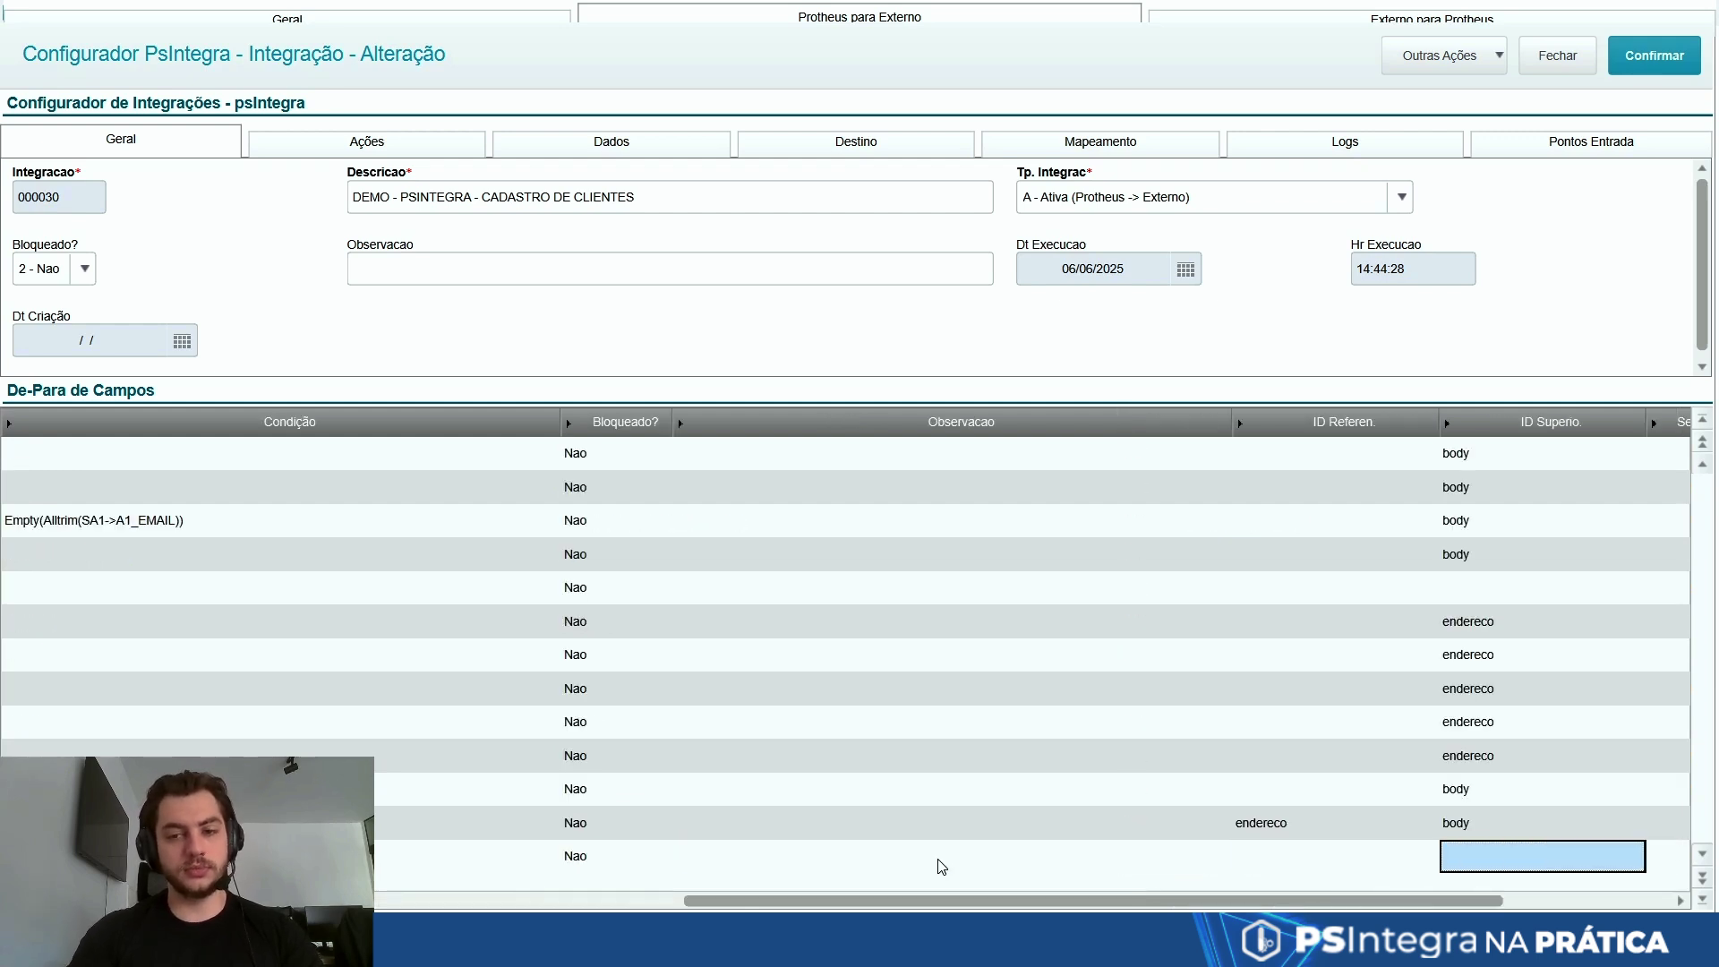
type("body")
key("Return")
- Compare the Para targets and opposing conditions of the two email mapping rows
key("Left")
key("Left")
key("Left")
key("Left")
key("Left")
key("Left")
key("Left")
key("Left")
key("Left")
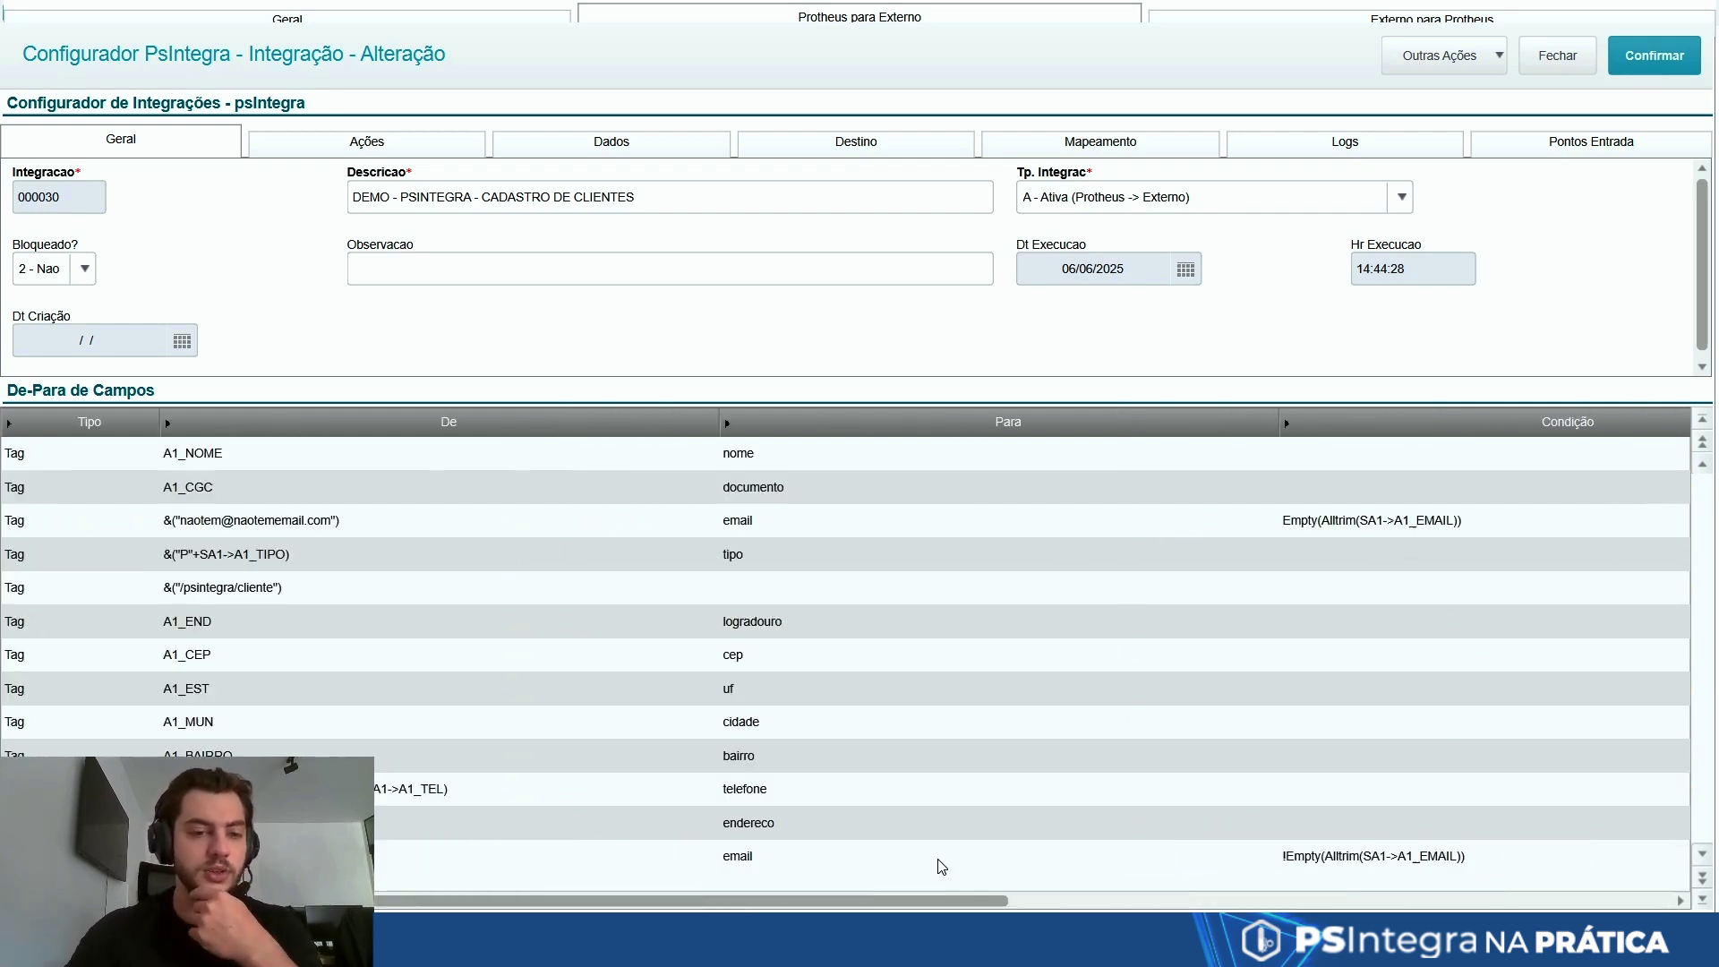
left_click(1628, 858)
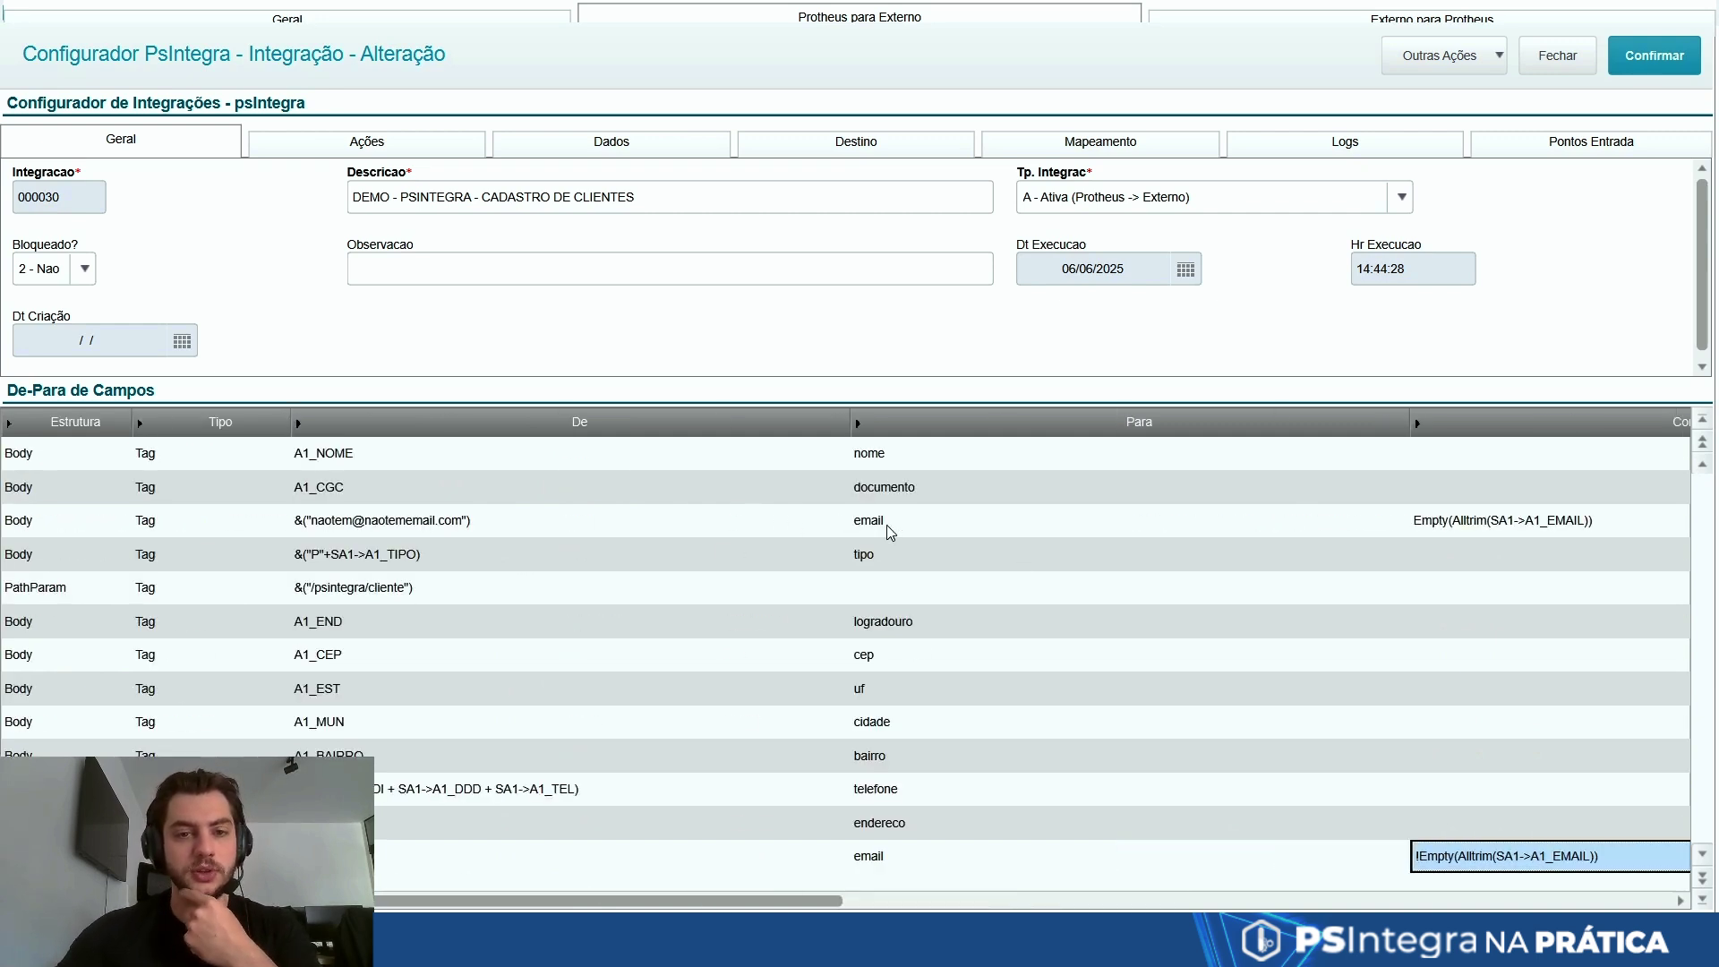
left_click(891, 530)
left_click(886, 859)
left_click(900, 517)
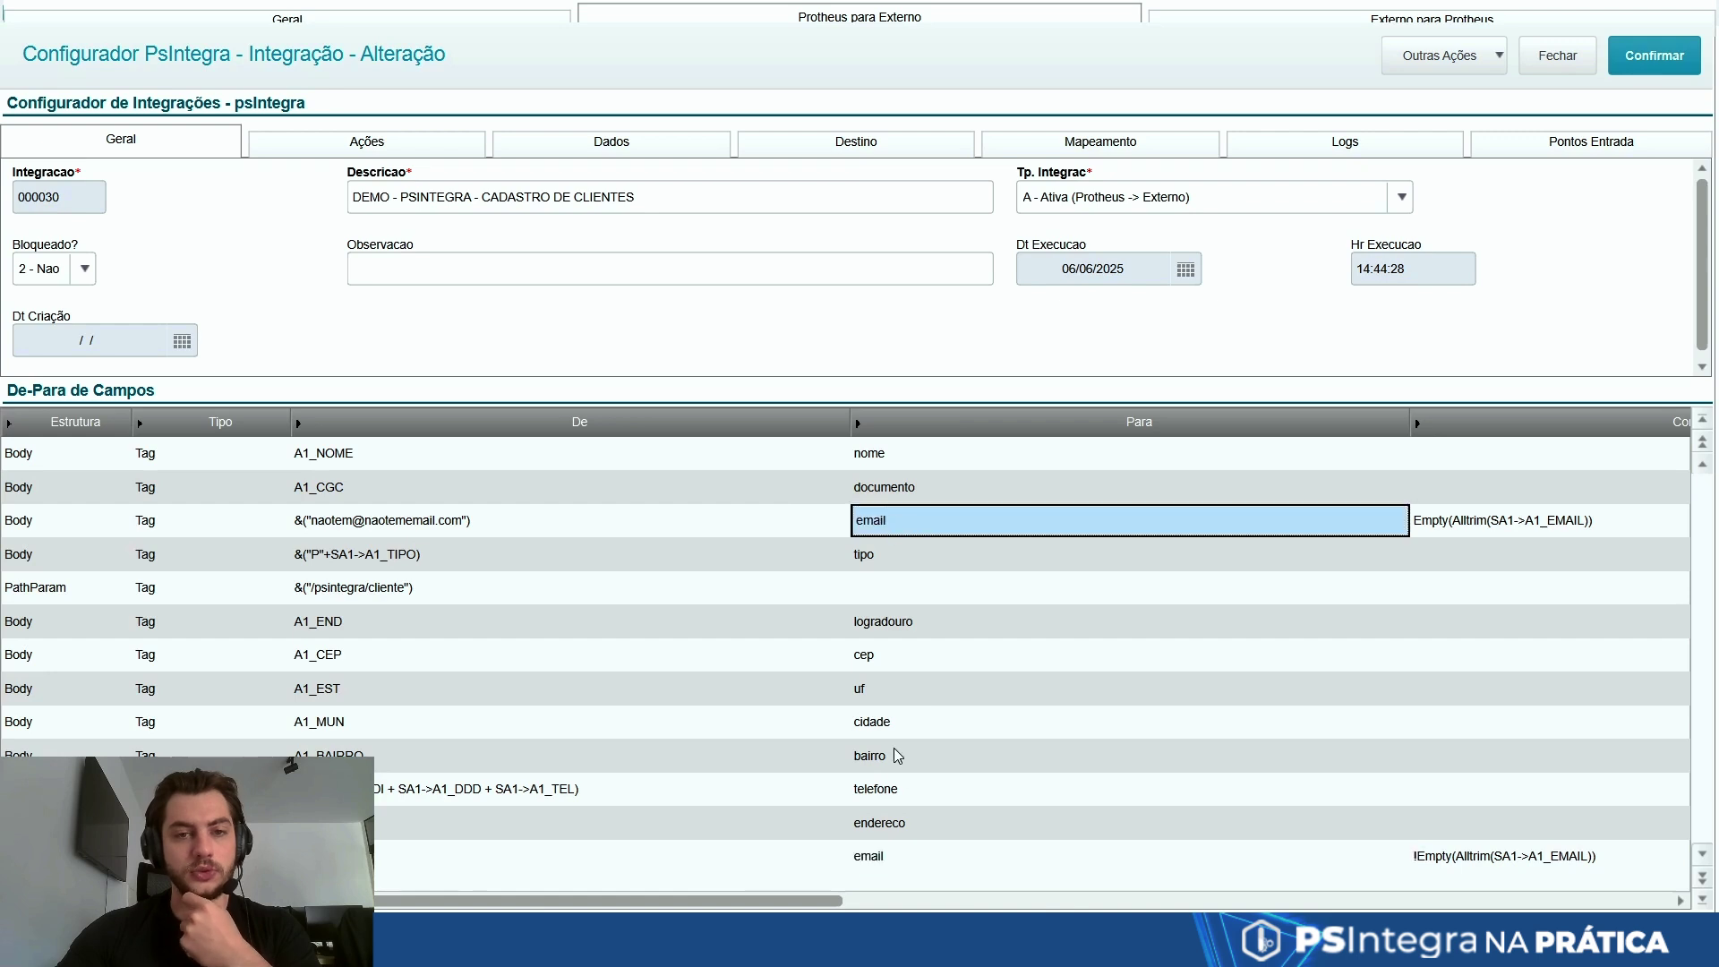
left_click(889, 863)
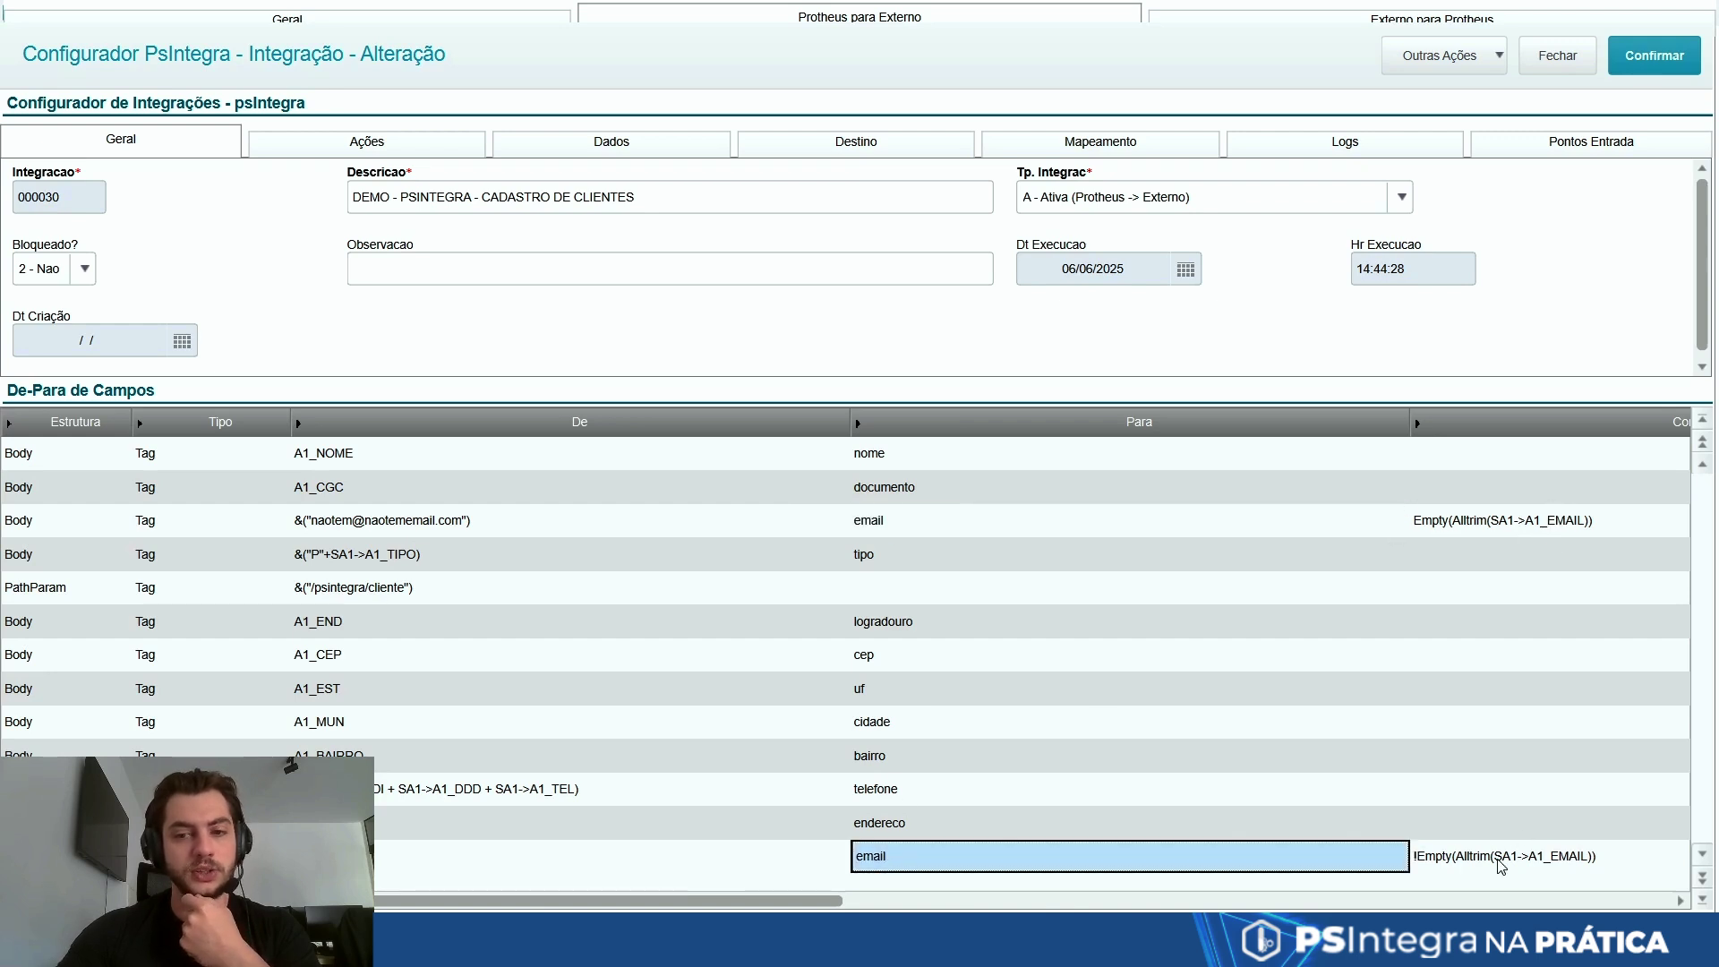
- Save the integration, open its SQL editor and execute the default SA1 query
left_click(1631, 73)
key("Return")
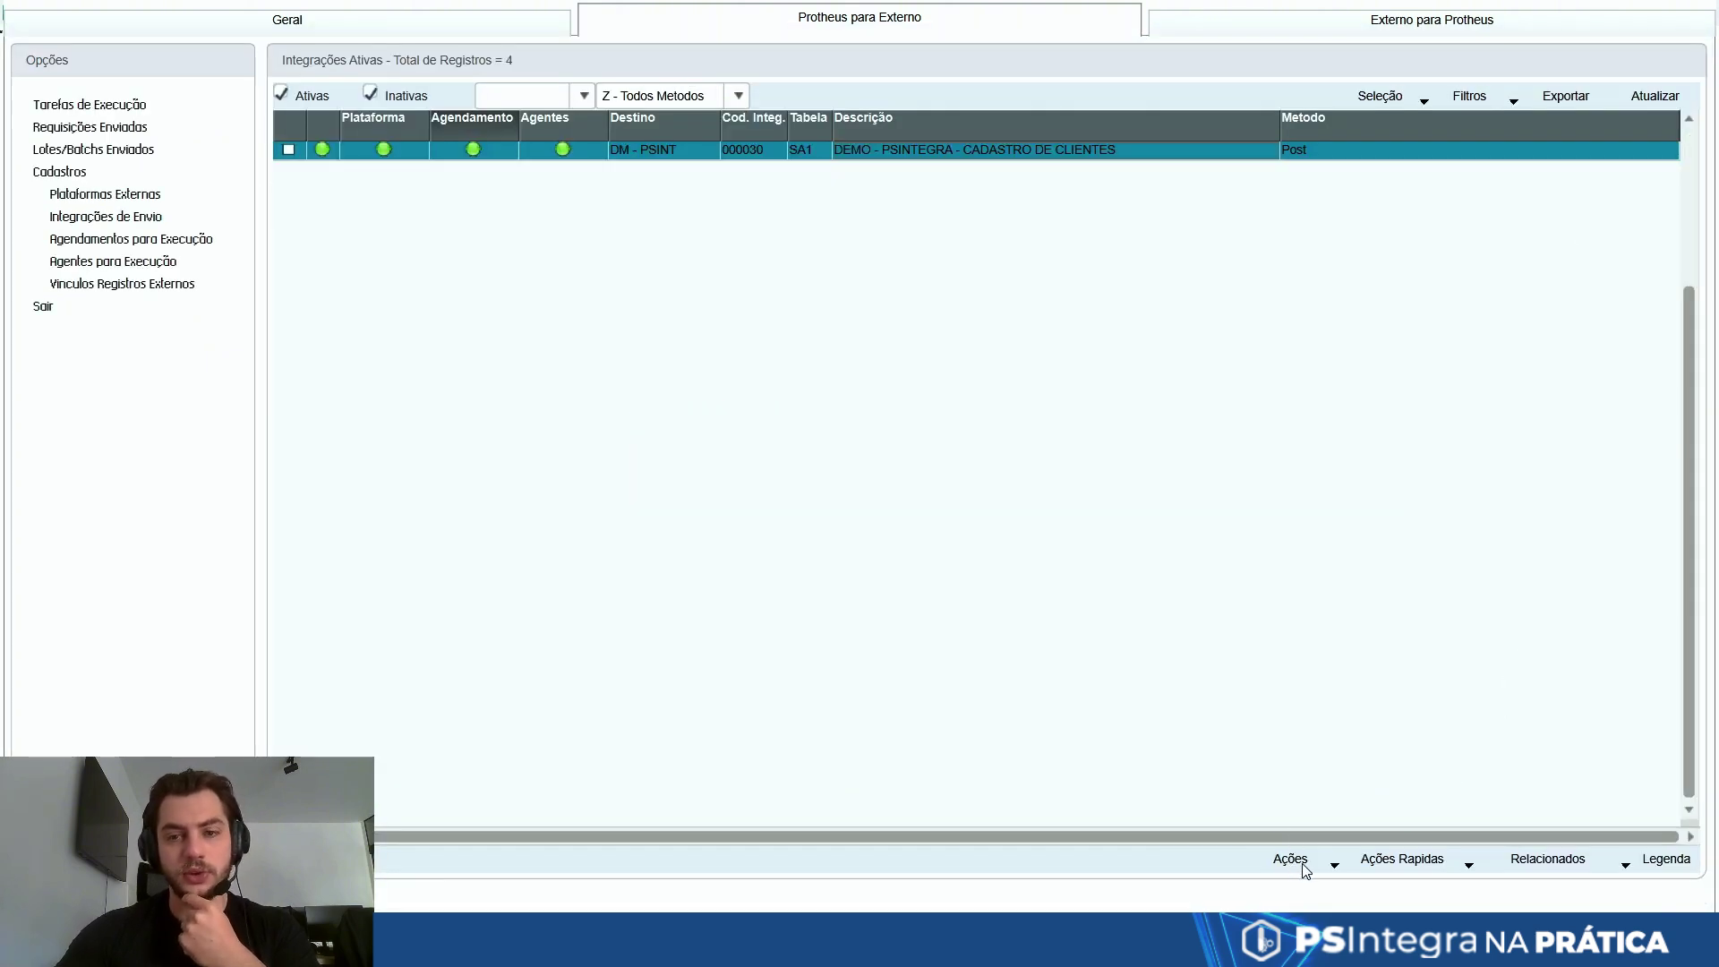
left_click(1298, 865)
left_click(1304, 830)
left_click(76, 77)
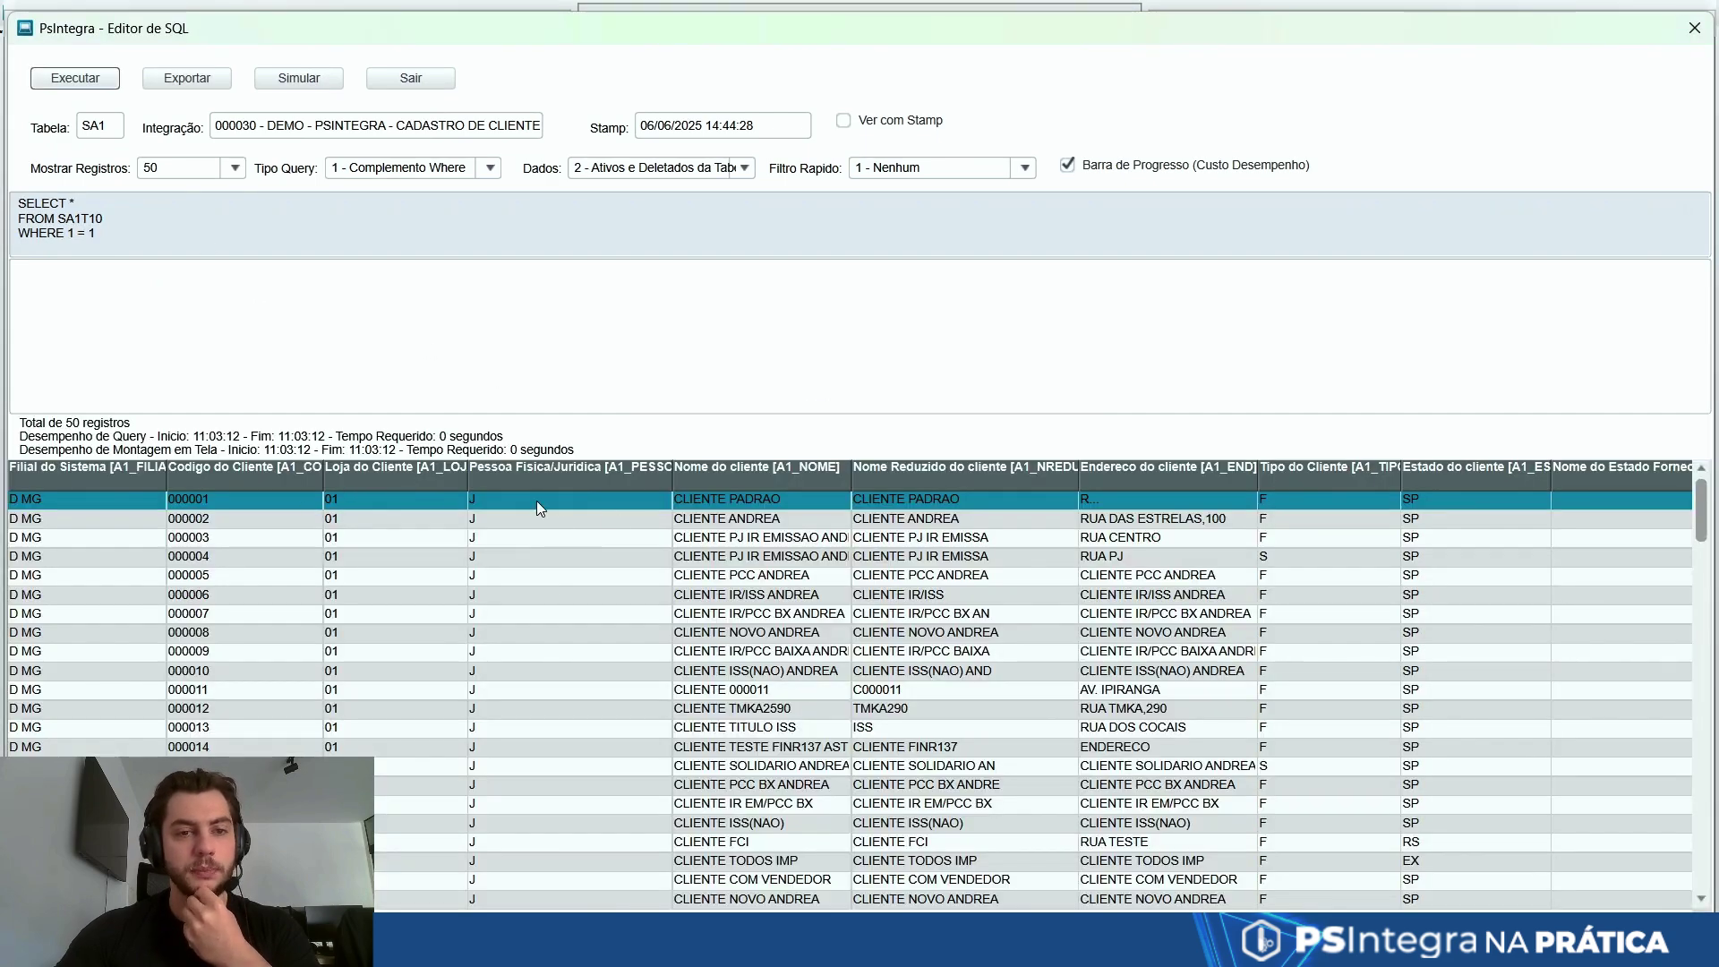
- Simulate the request for CLIENTE PADRAO, examine the email value in the code snippet and close it
left_click(302, 79)
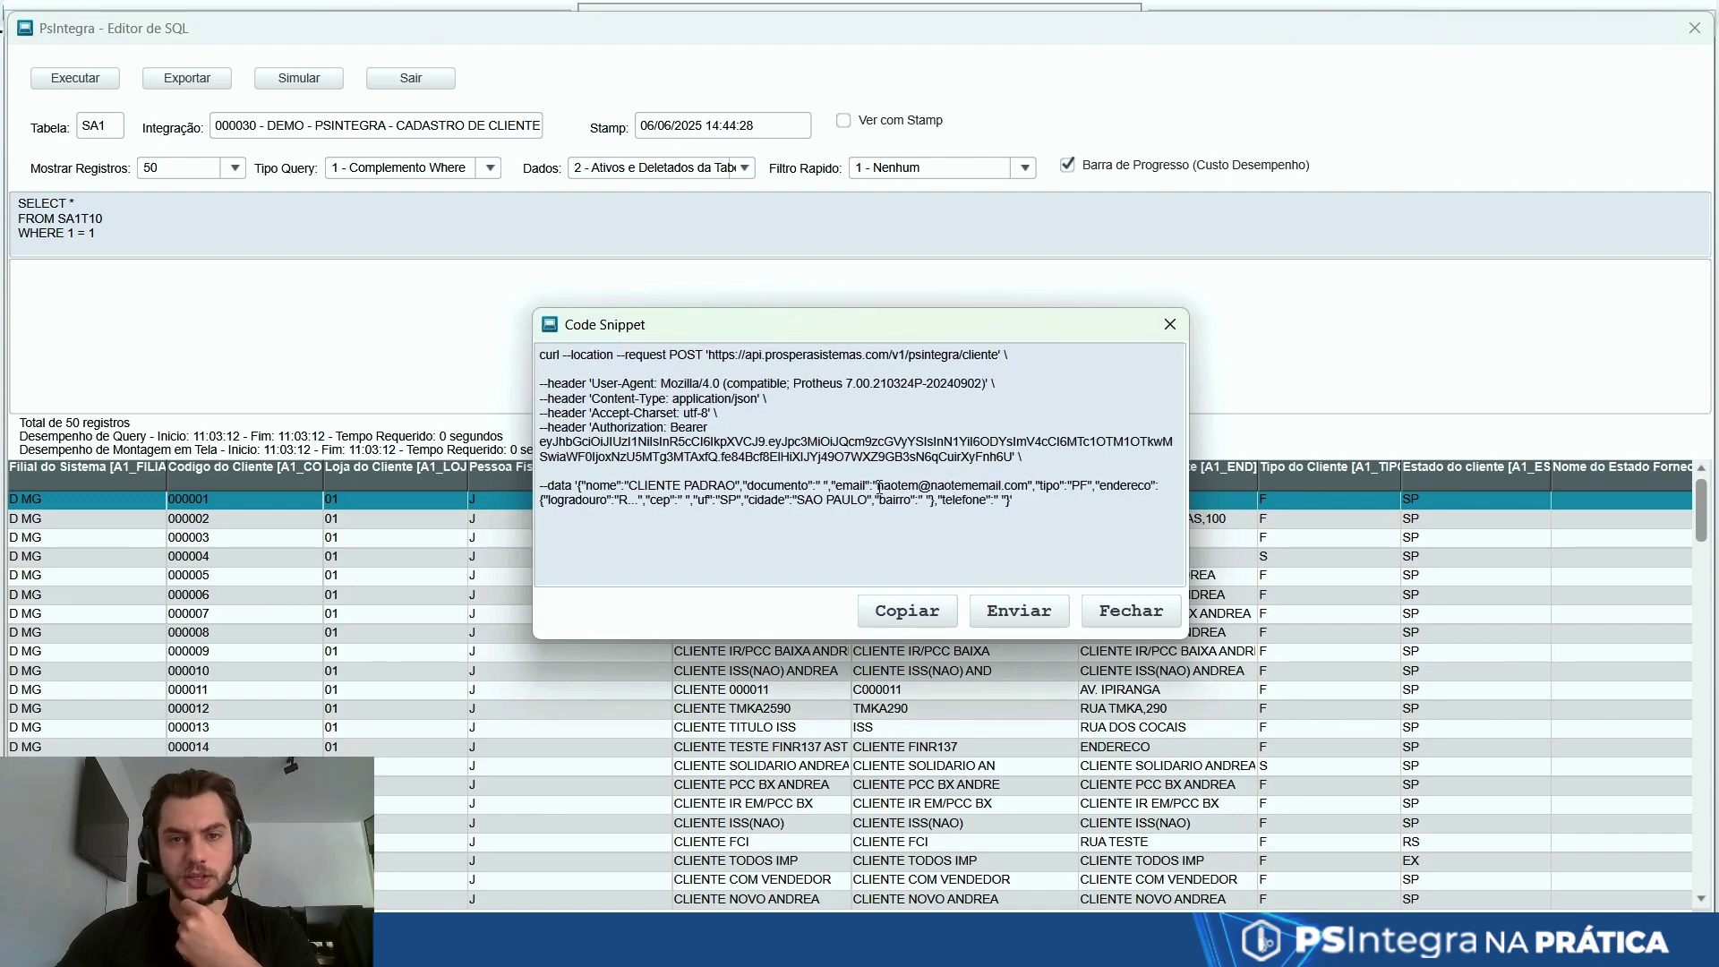
mouse_move(842, 488)
left_mouse_down()
mouse_move(1030, 490)
mouse_move(877, 486)
left_mouse_up()
left_click(1015, 506)
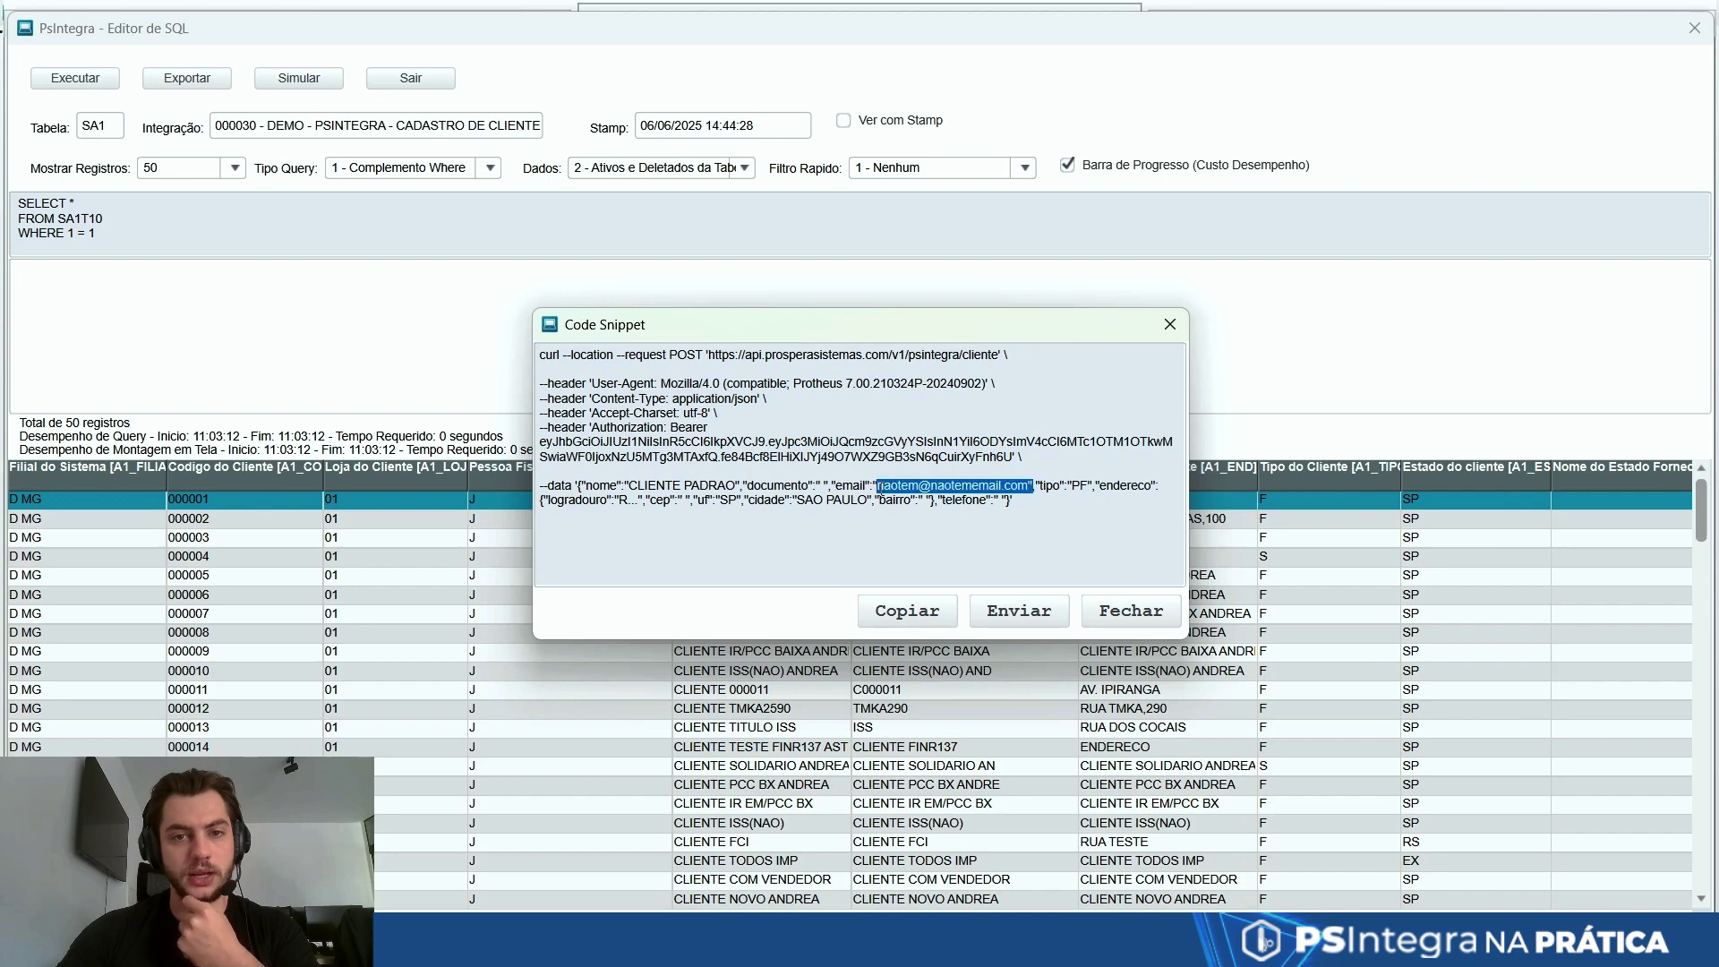
left_click(1146, 627)
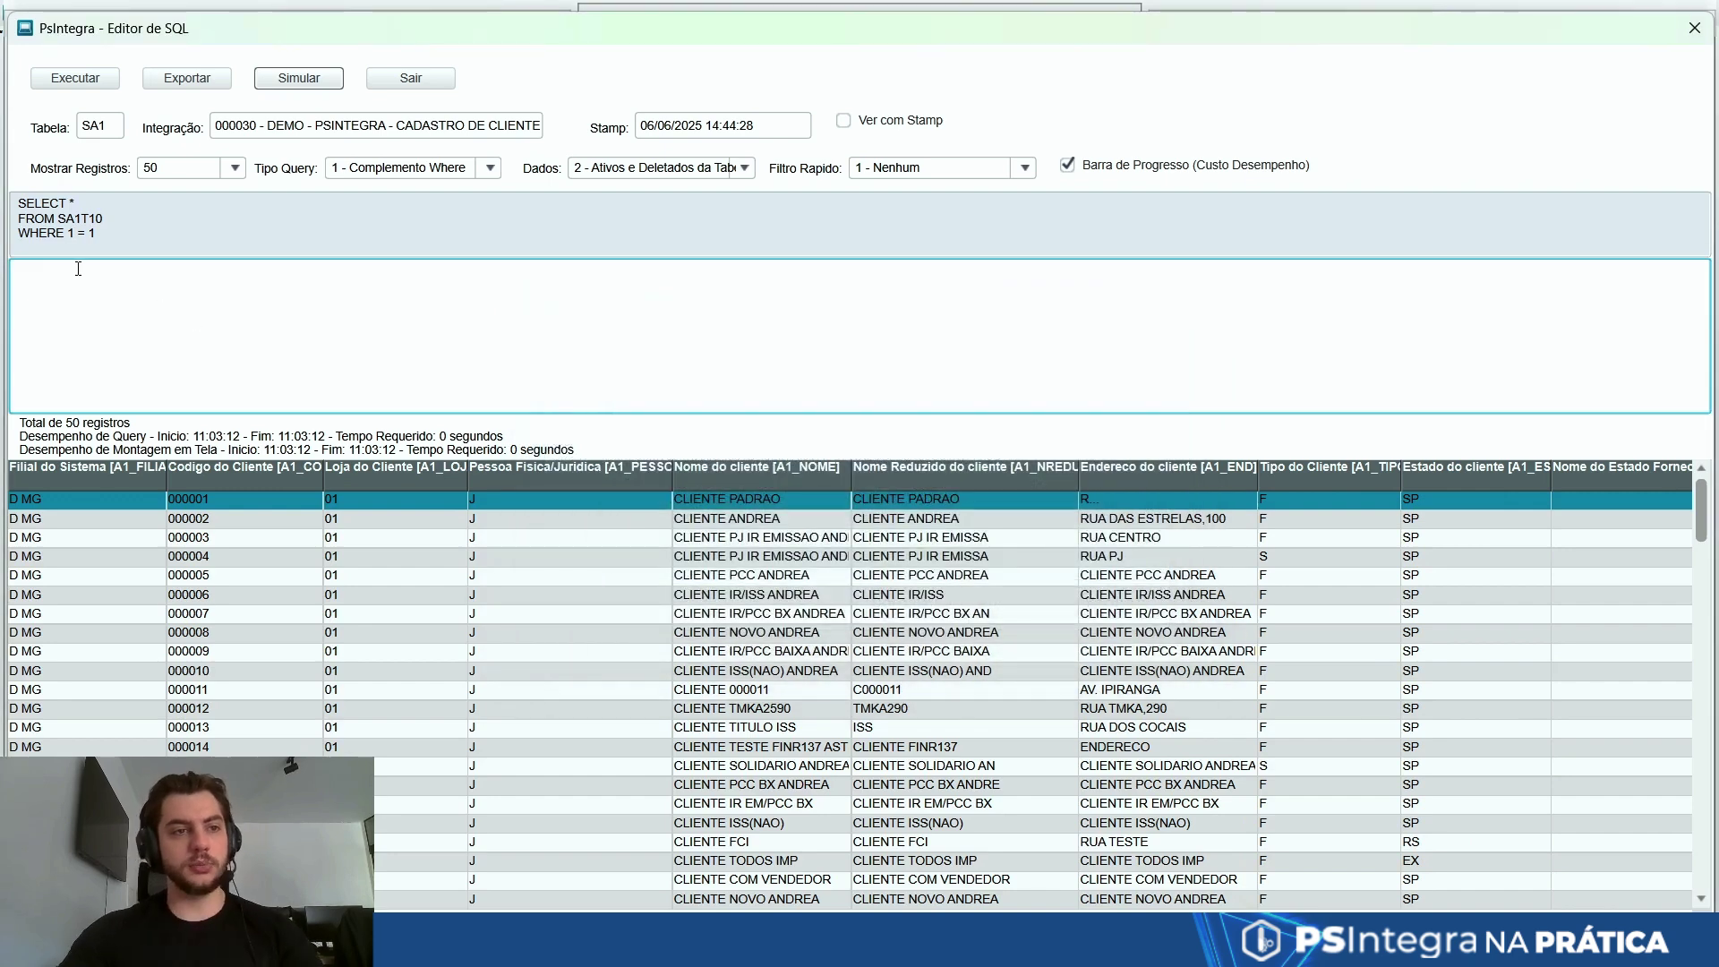
- Add the filter AND A1_EMAIL <> ' ' to the SA1 query and execute it
left_click(41, 287)
type("AND A1_")
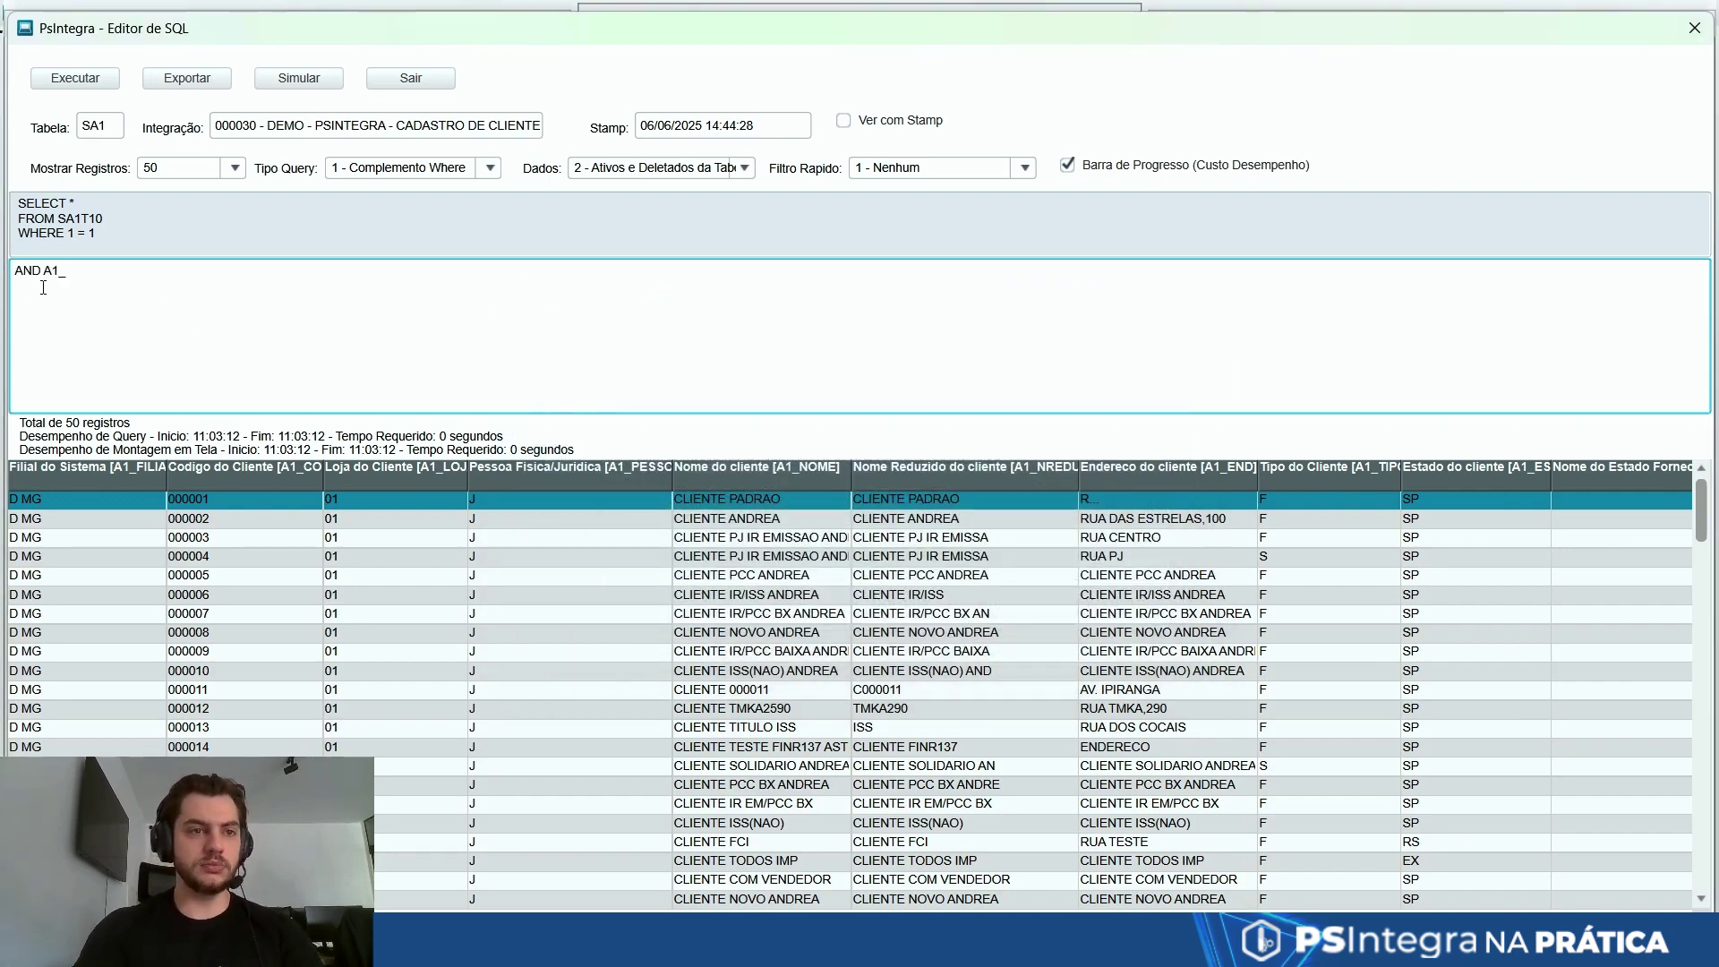
type("EMAIL <> ' '")
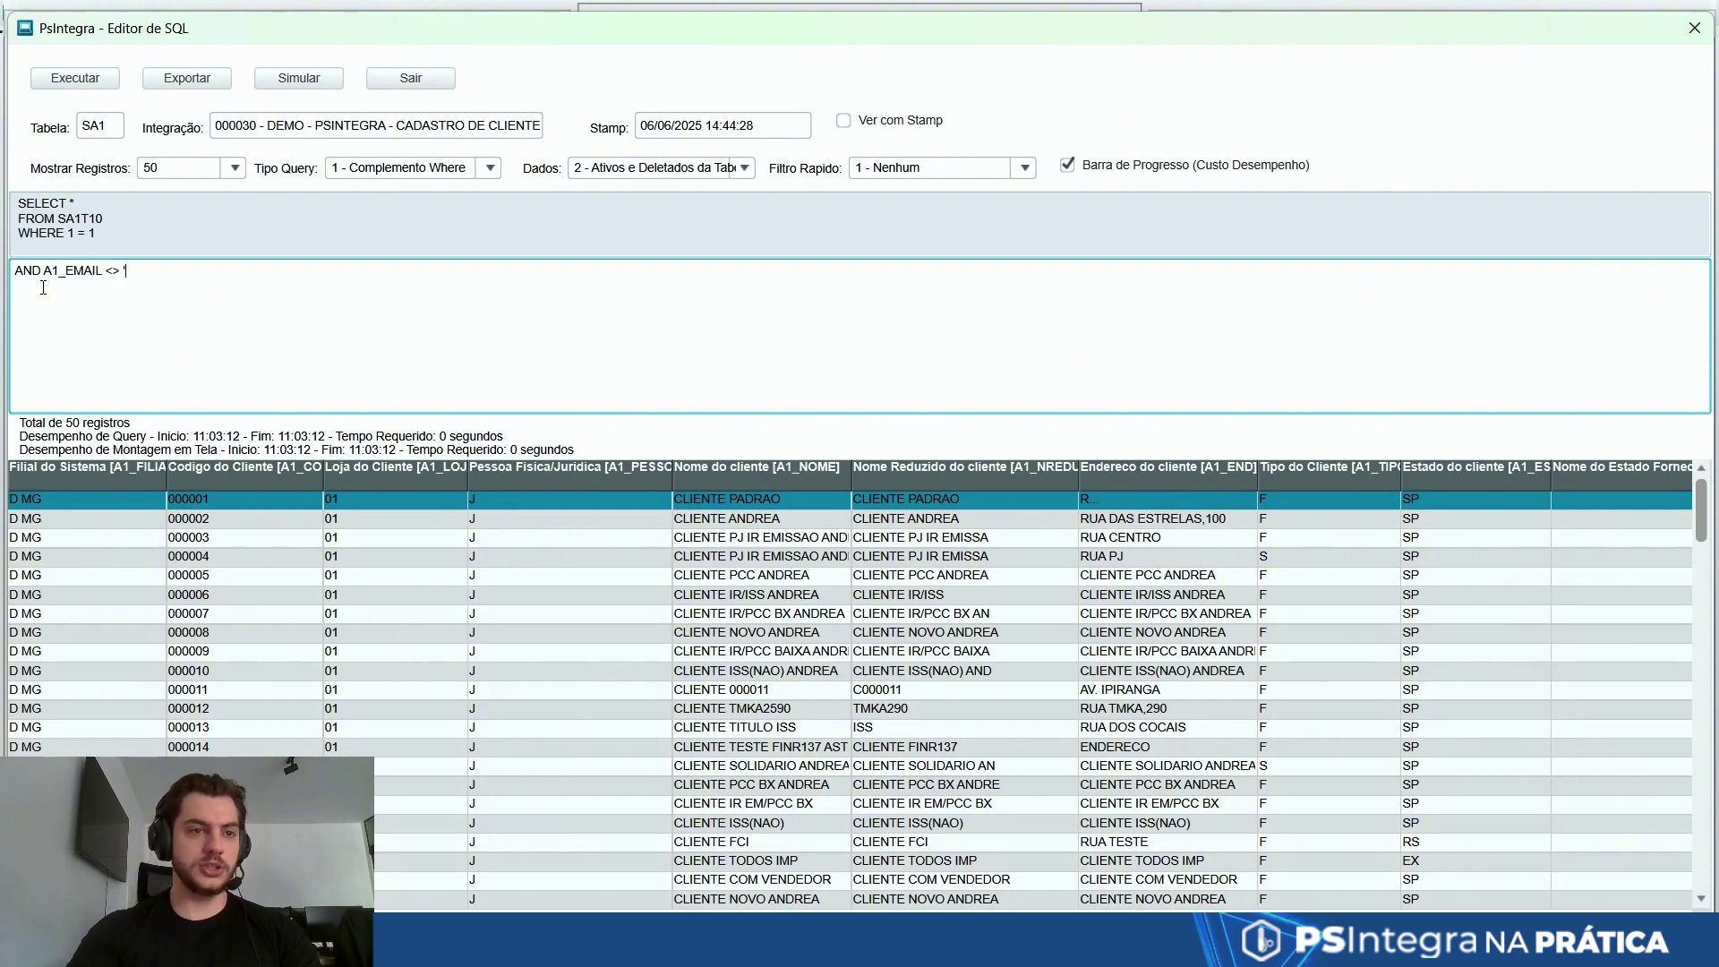
left_click(82, 85)
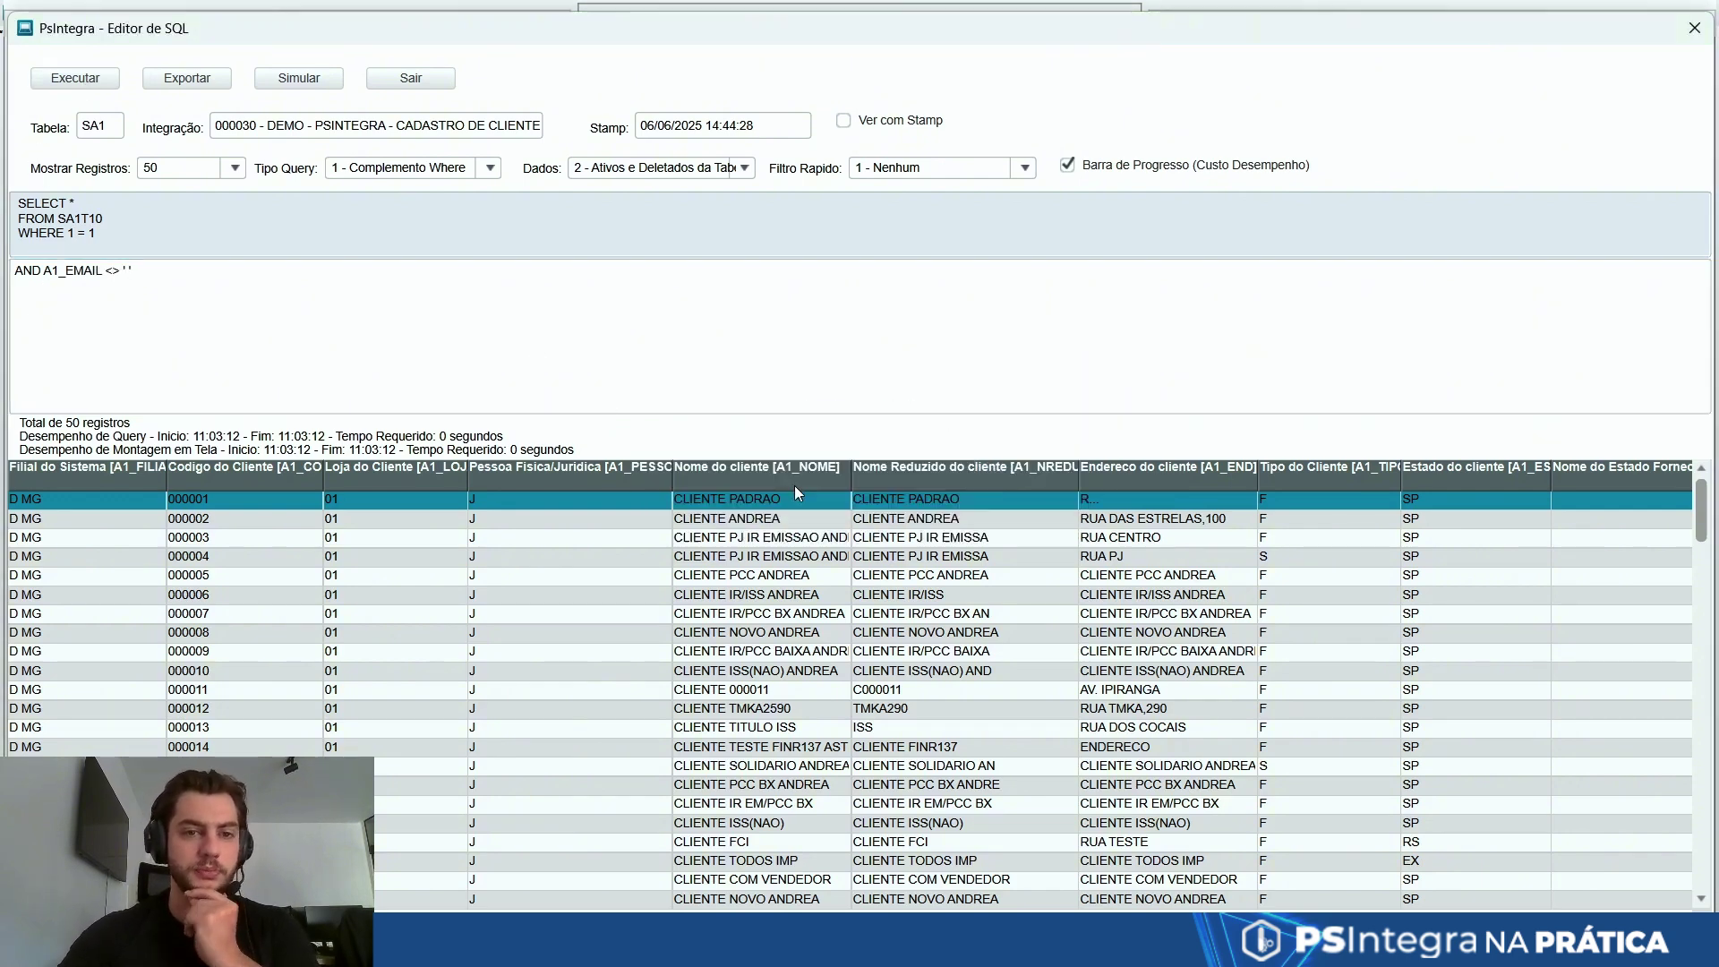
- Simulate the request for the TESTE API PUT CUSTOMERVENDOR record and copy the generated cURL snippet
left_click(591, 521)
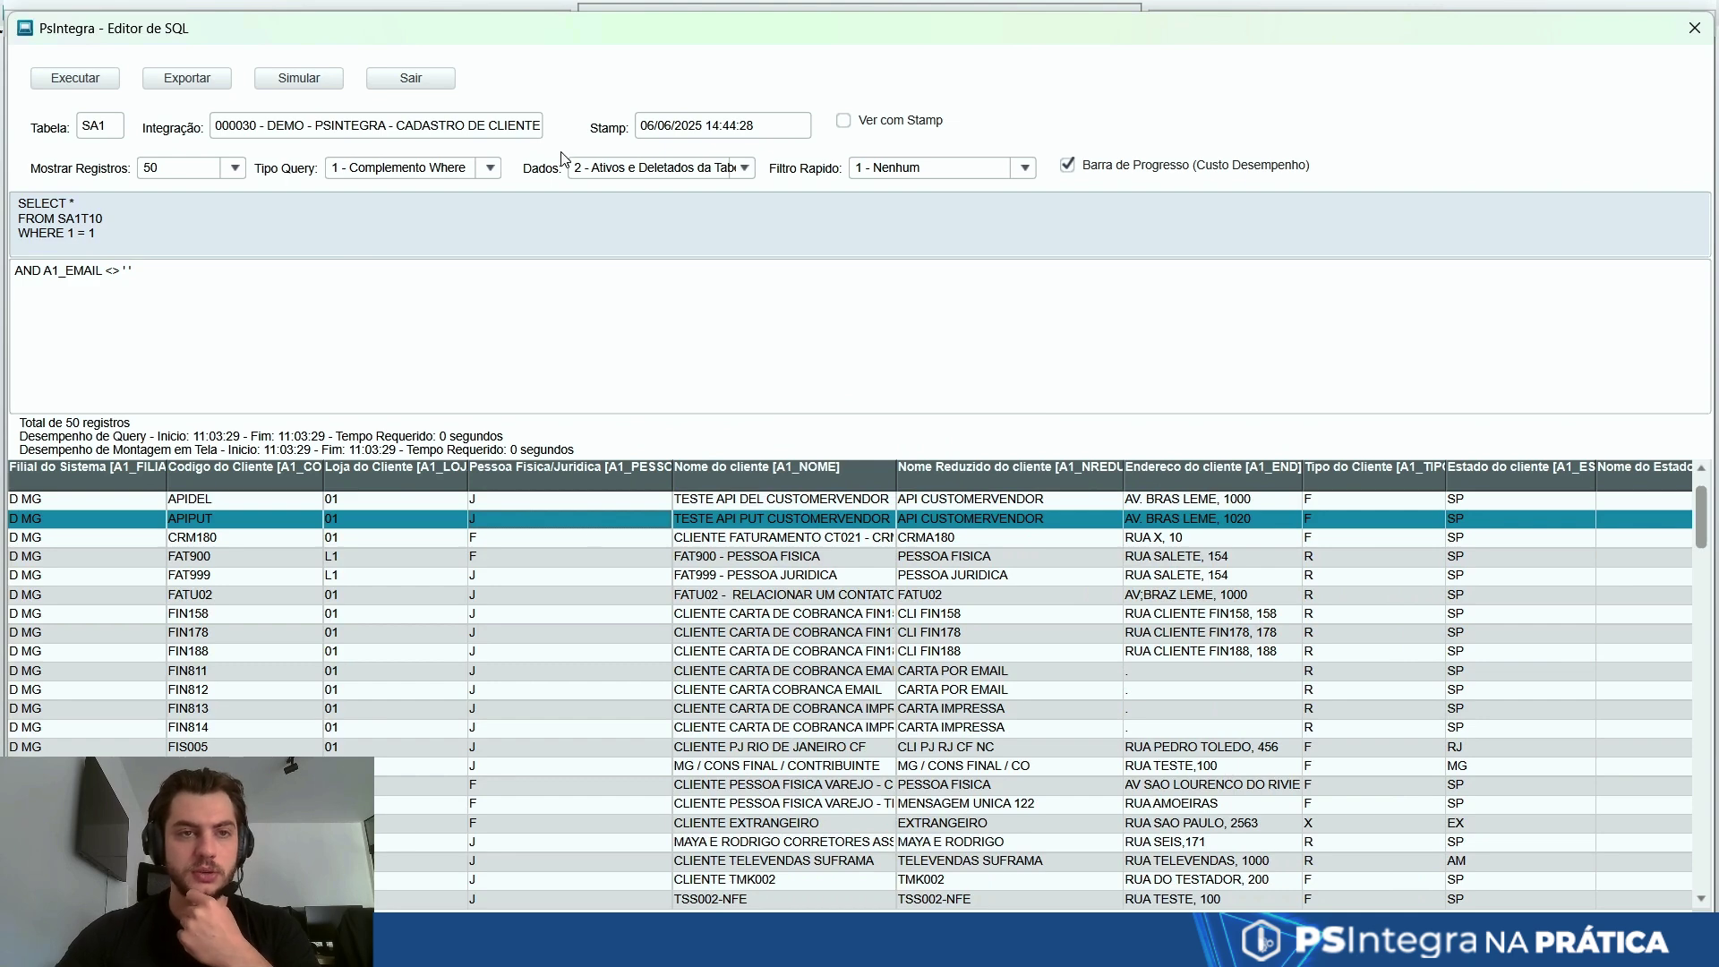
left_click(299, 78)
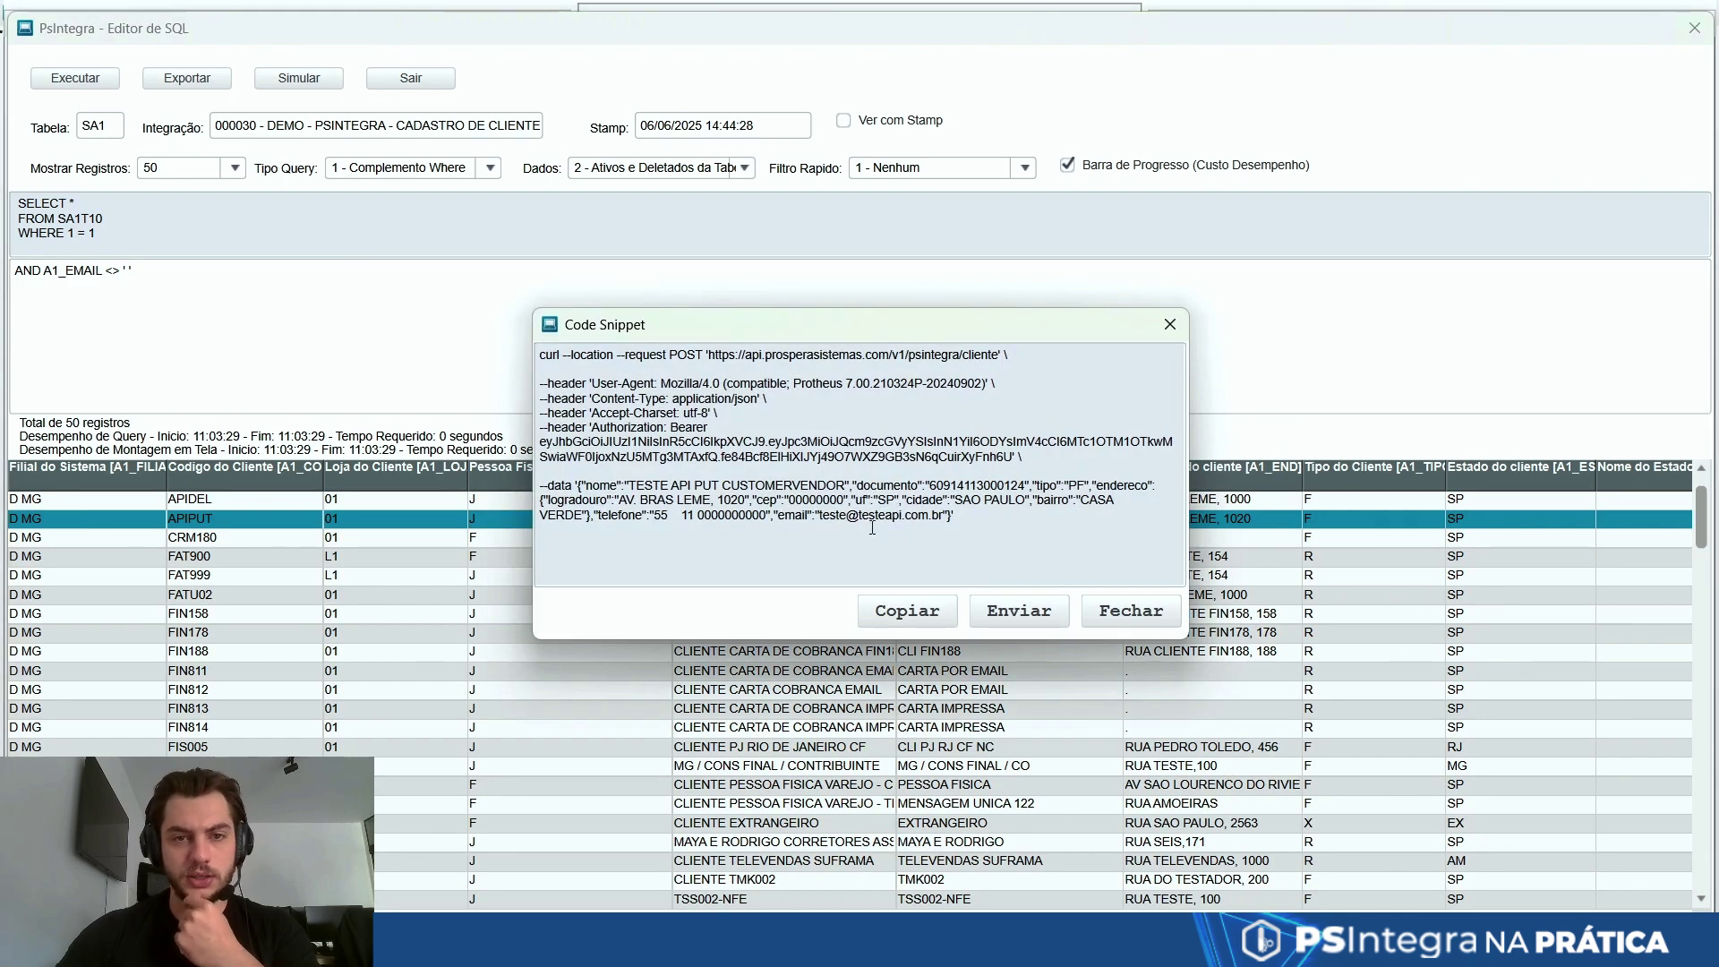
left_click_drag(815, 519, 555, 351)
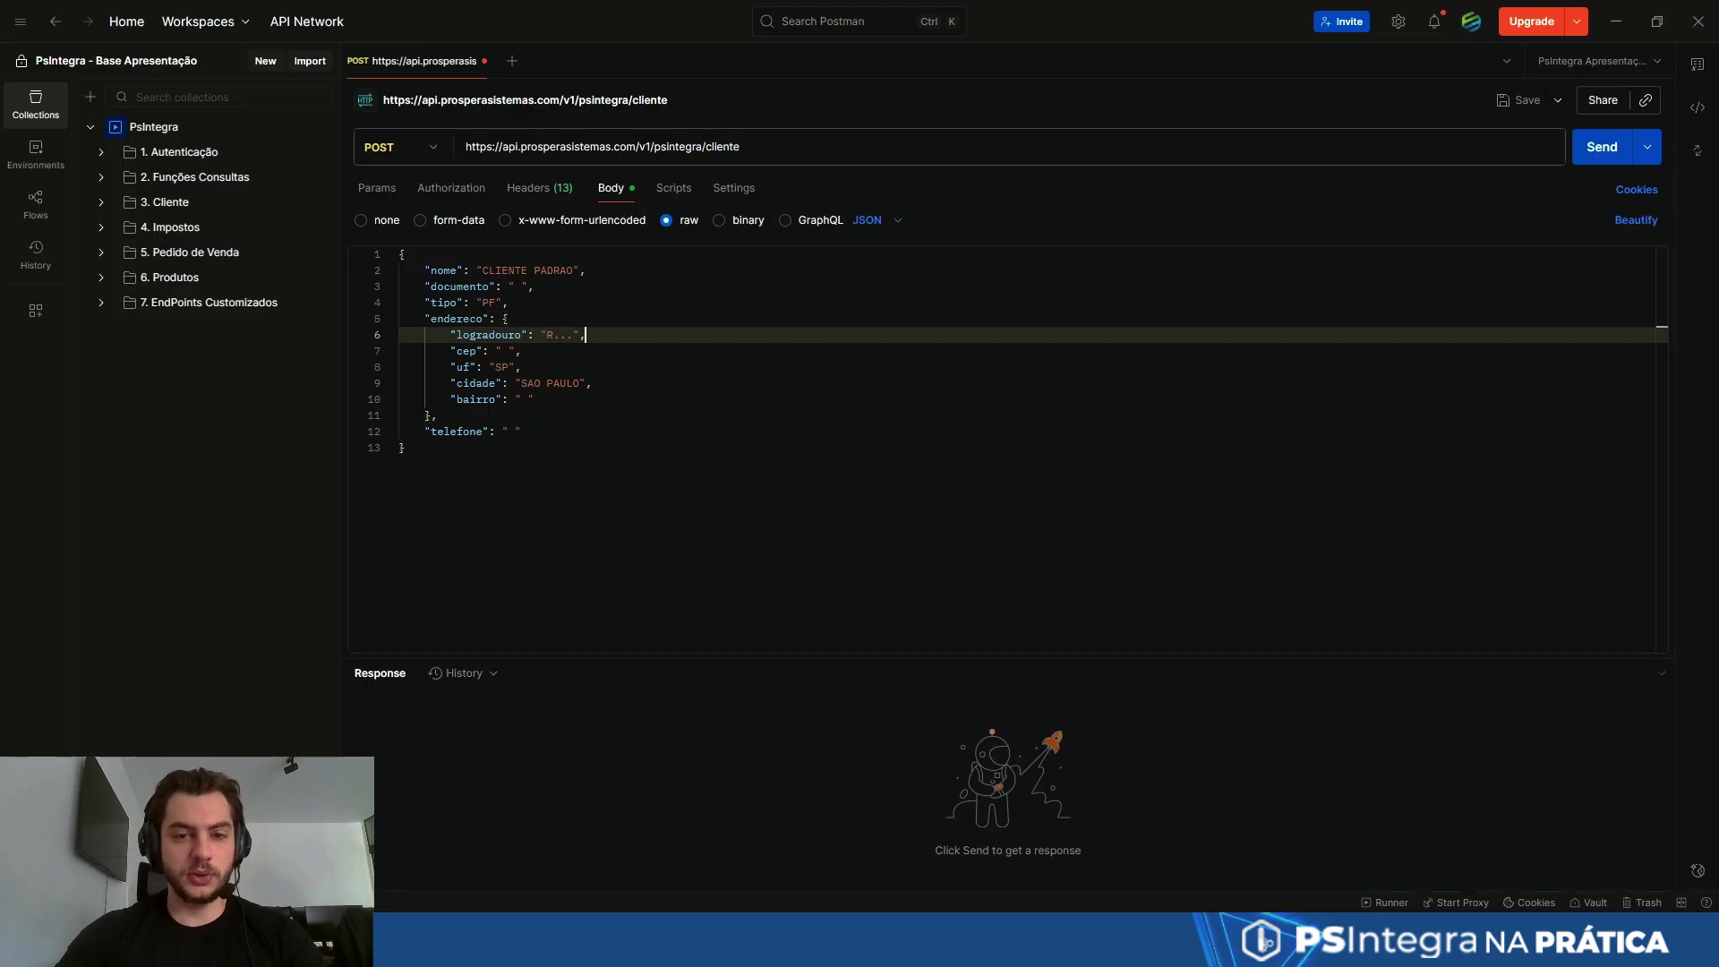
- Switch to Postman, replace the request with the copied cURL including its bearer token, beautify the body and check the email line
key("Up")
key("ctrl+v")
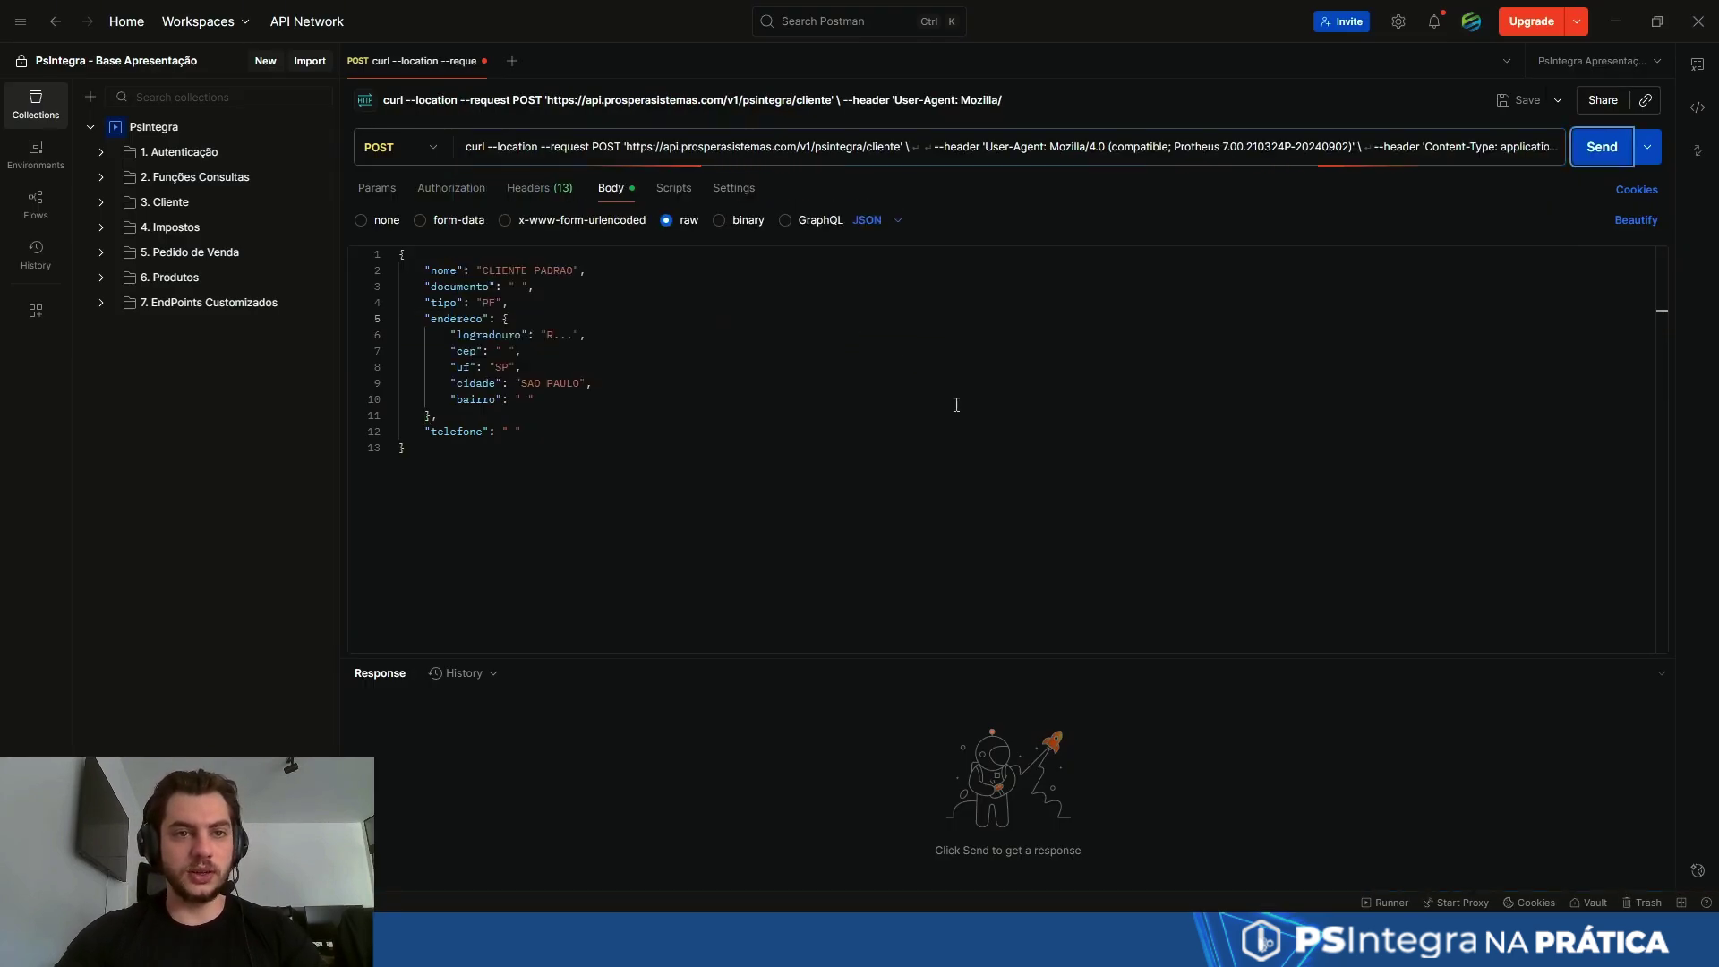
left_click(1657, 220)
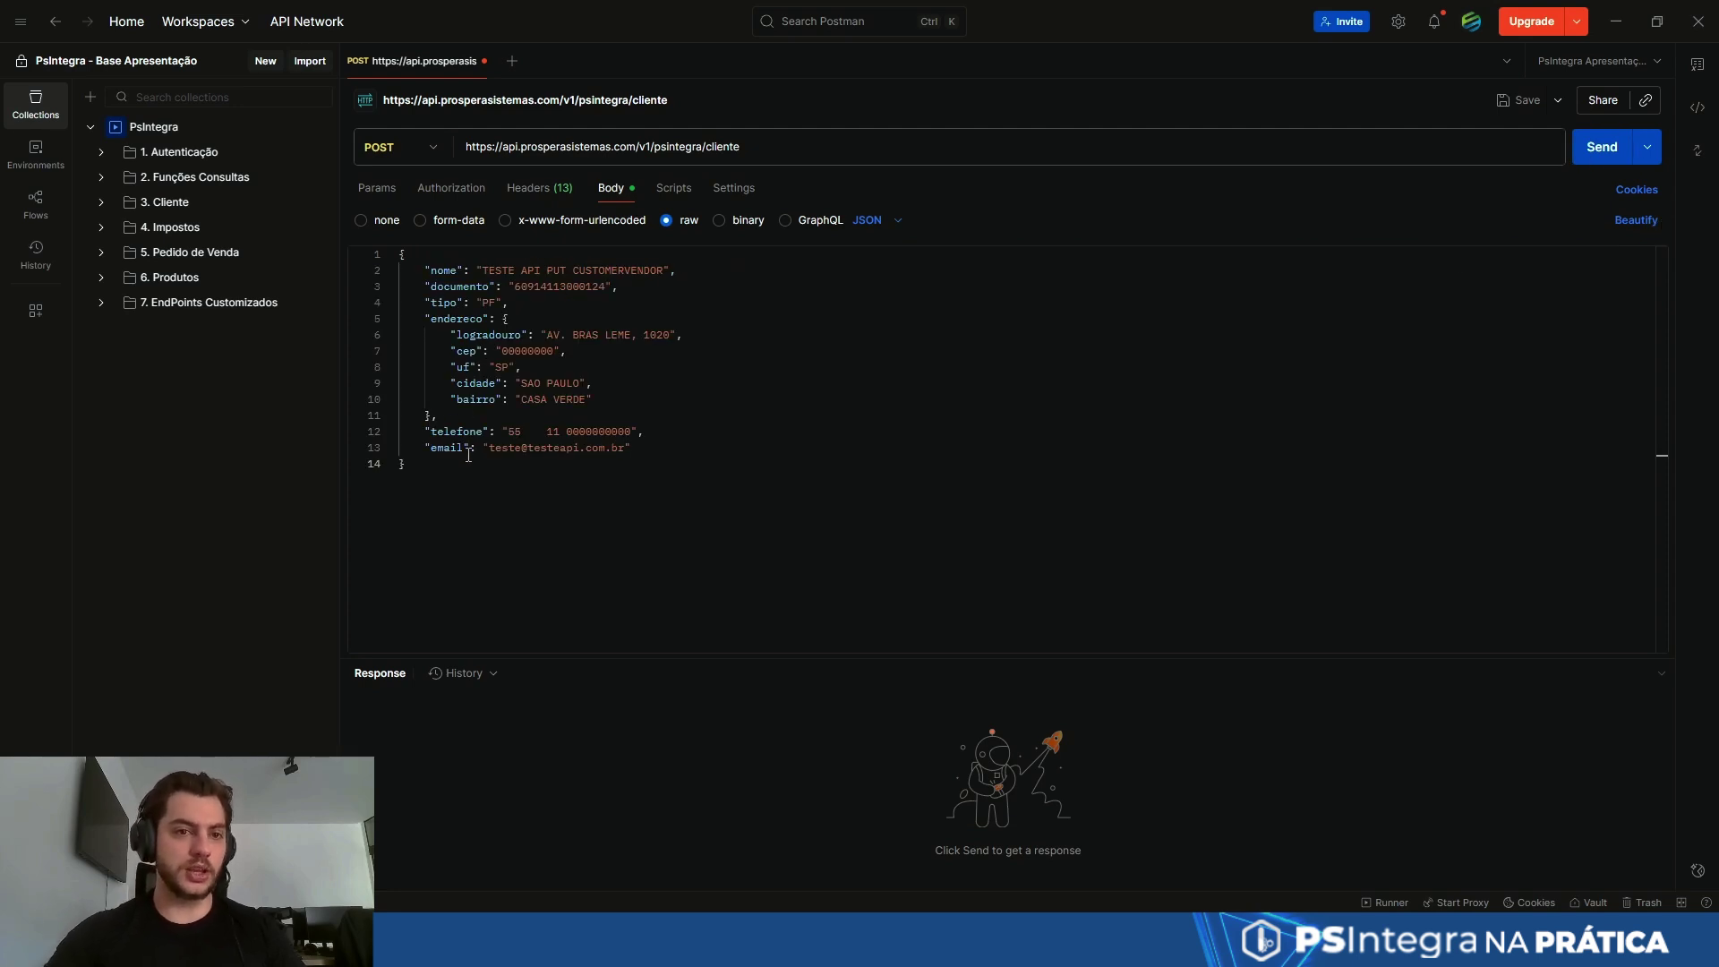
left_click(694, 447)
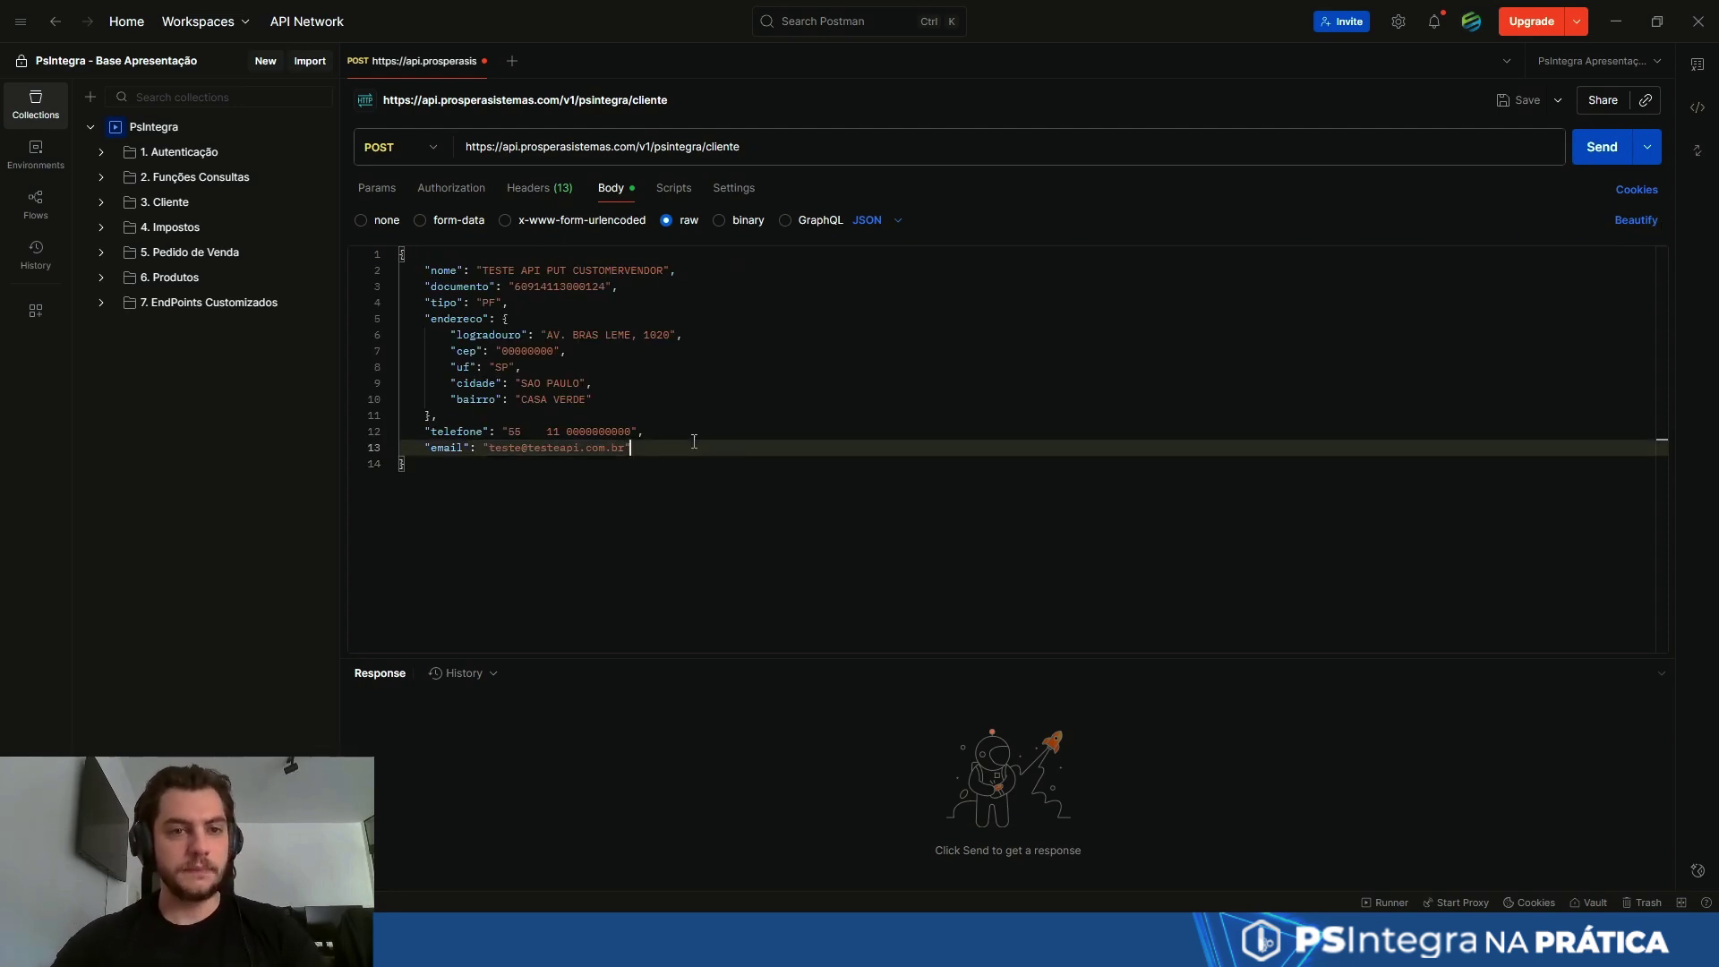
- Switch back to PsIntegra, close the code snippet and leave the SQL editor
key("ctrl+a")
left_click(683, 475)
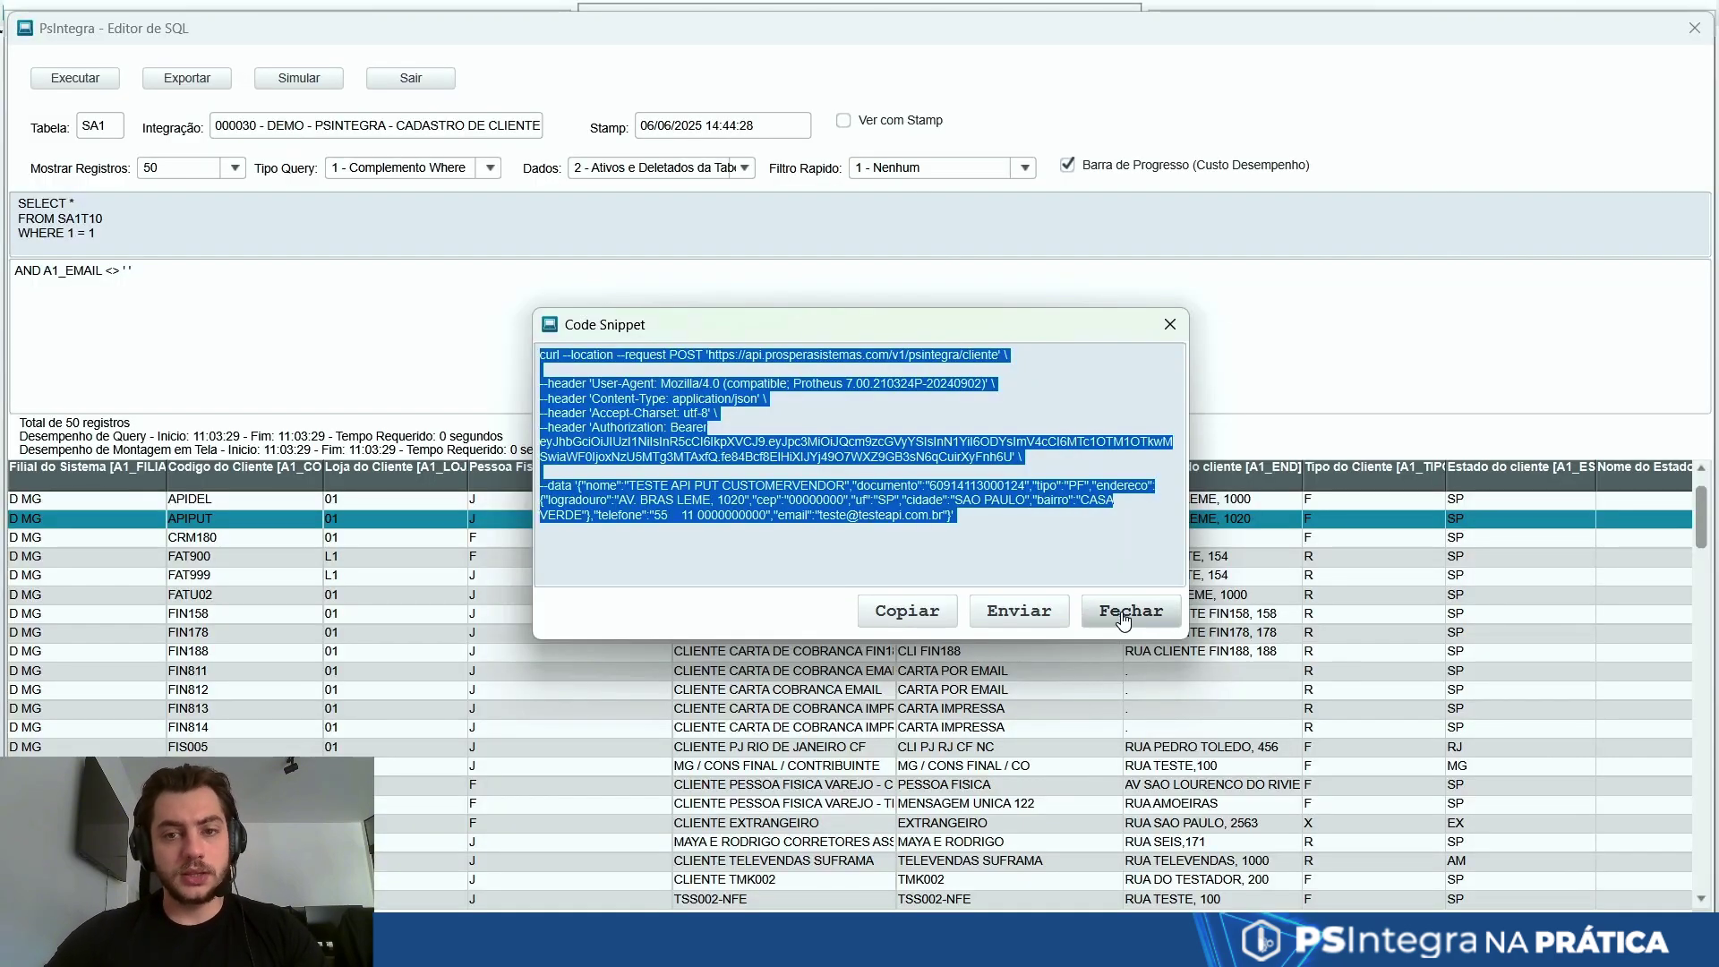
left_click(1124, 620)
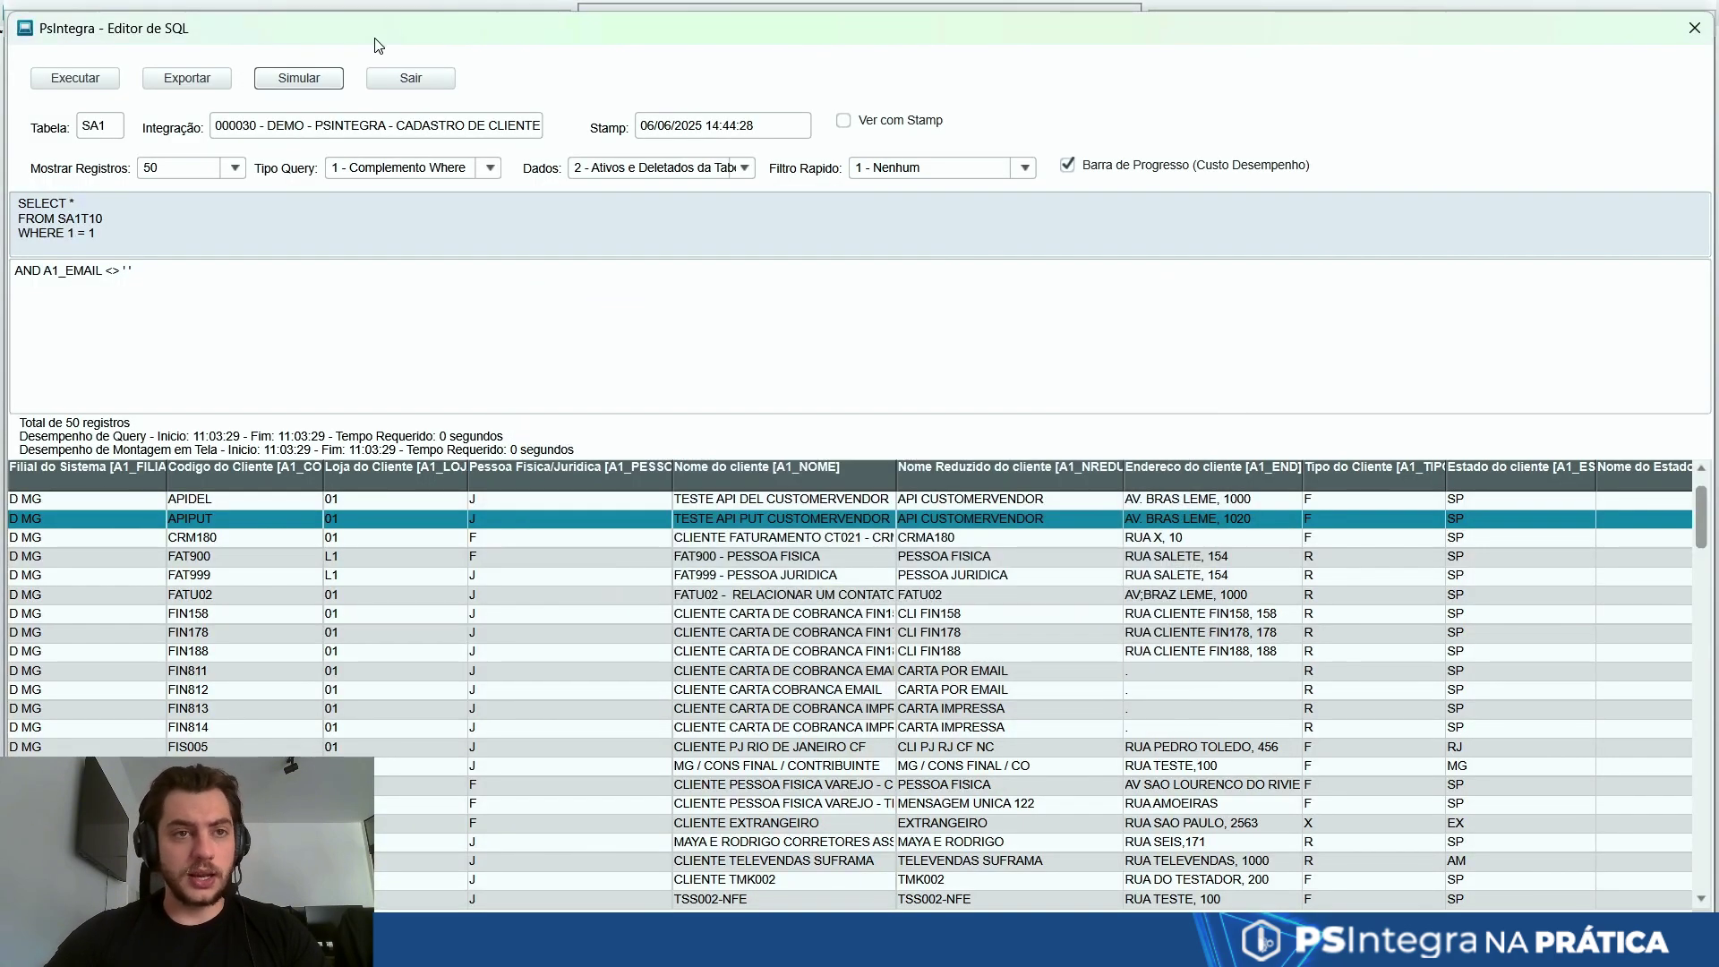
left_click(412, 80)
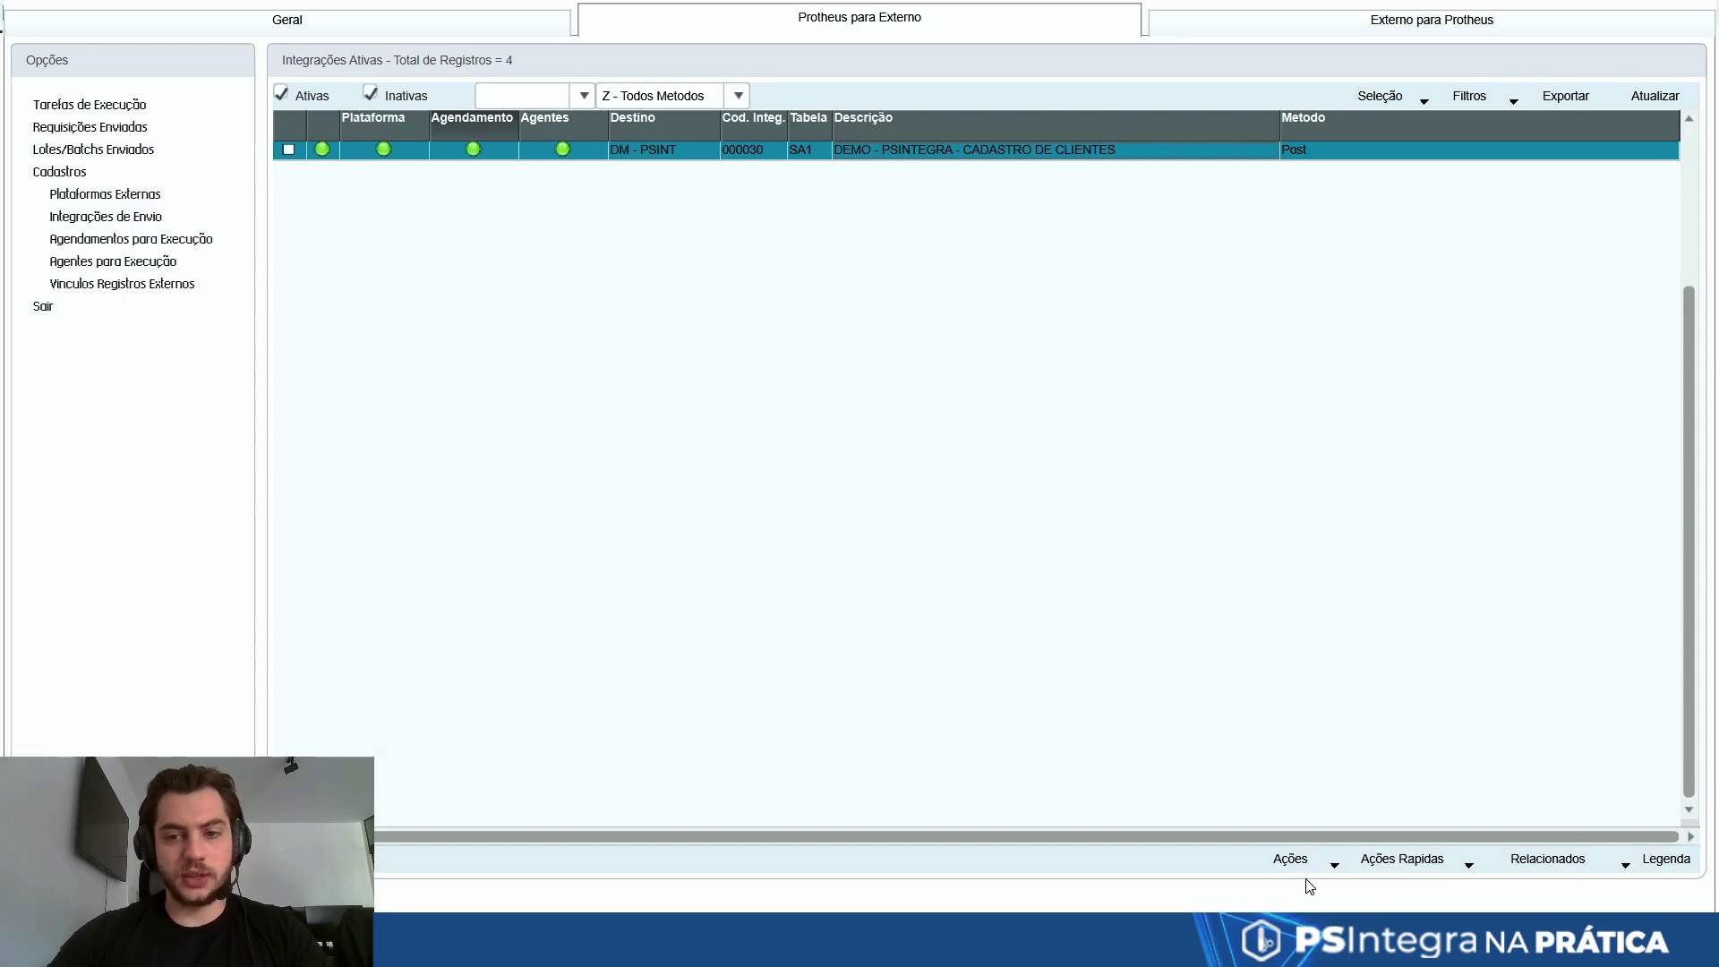
- Open integration 000030 in alteration mode, examine the source and condition of its two email mappings, and close it without confirming
left_click(1309, 862)
left_click(1112, 759)
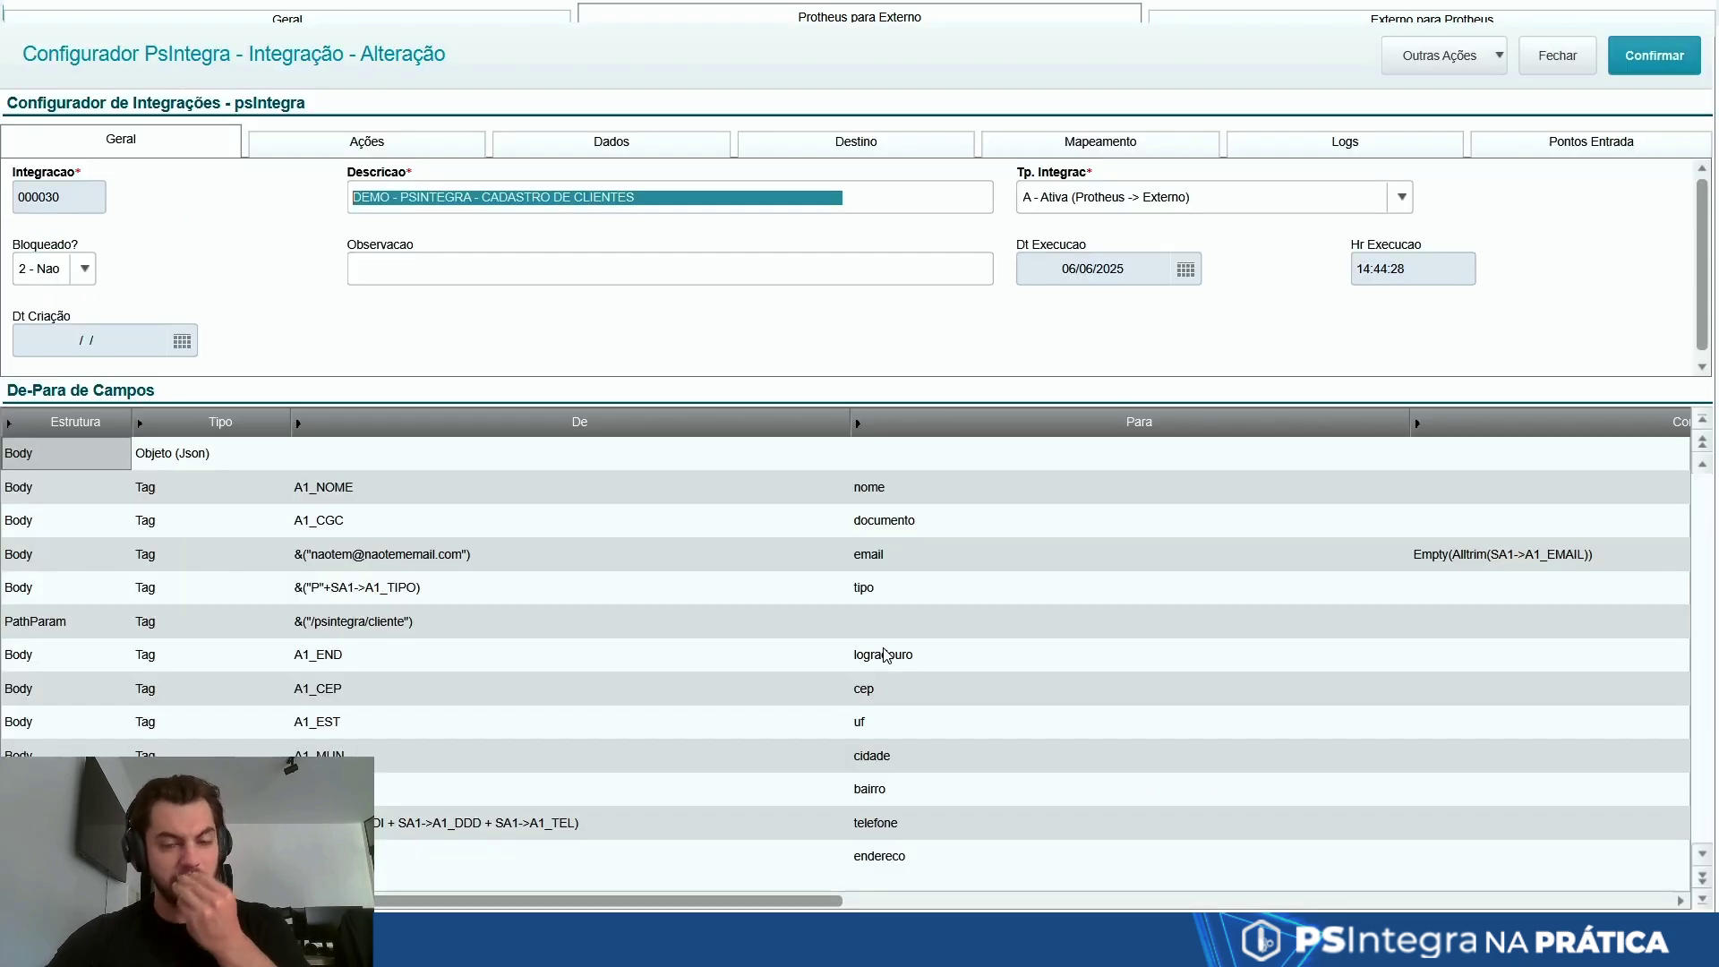
left_click(1056, 678)
key("Down")
key("Down")
key("Down")
key("Down")
key("Down")
key("Down")
key("Right")
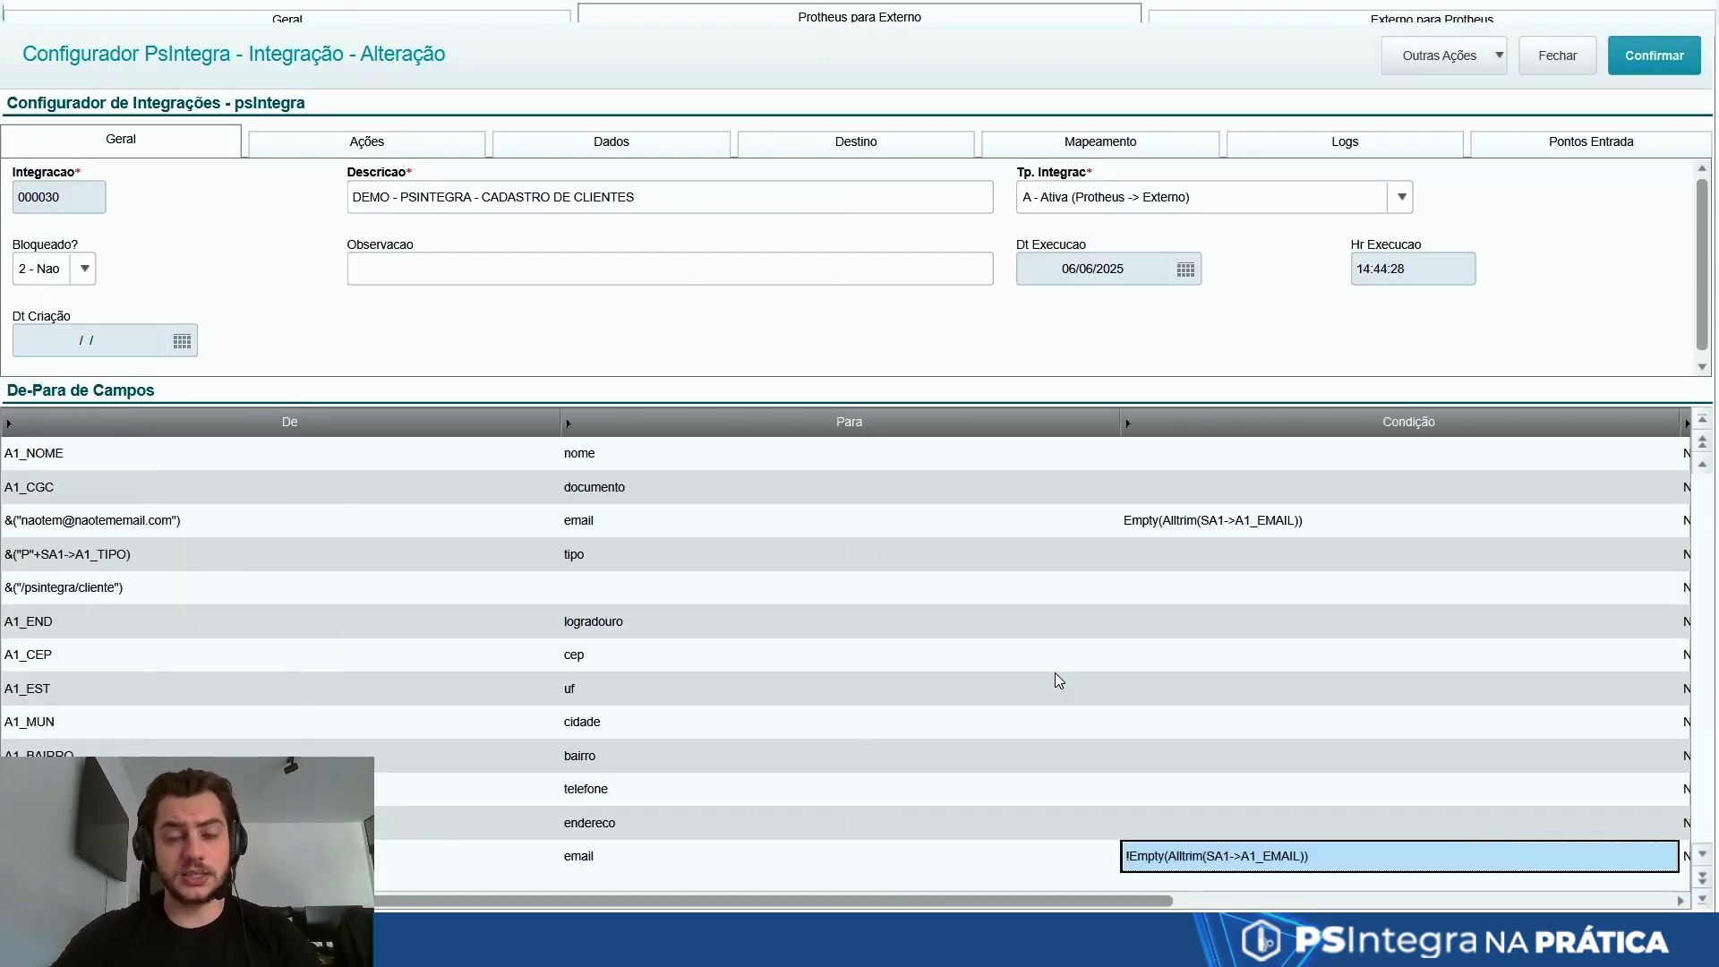
key("Left")
key("Left")
key("Left")
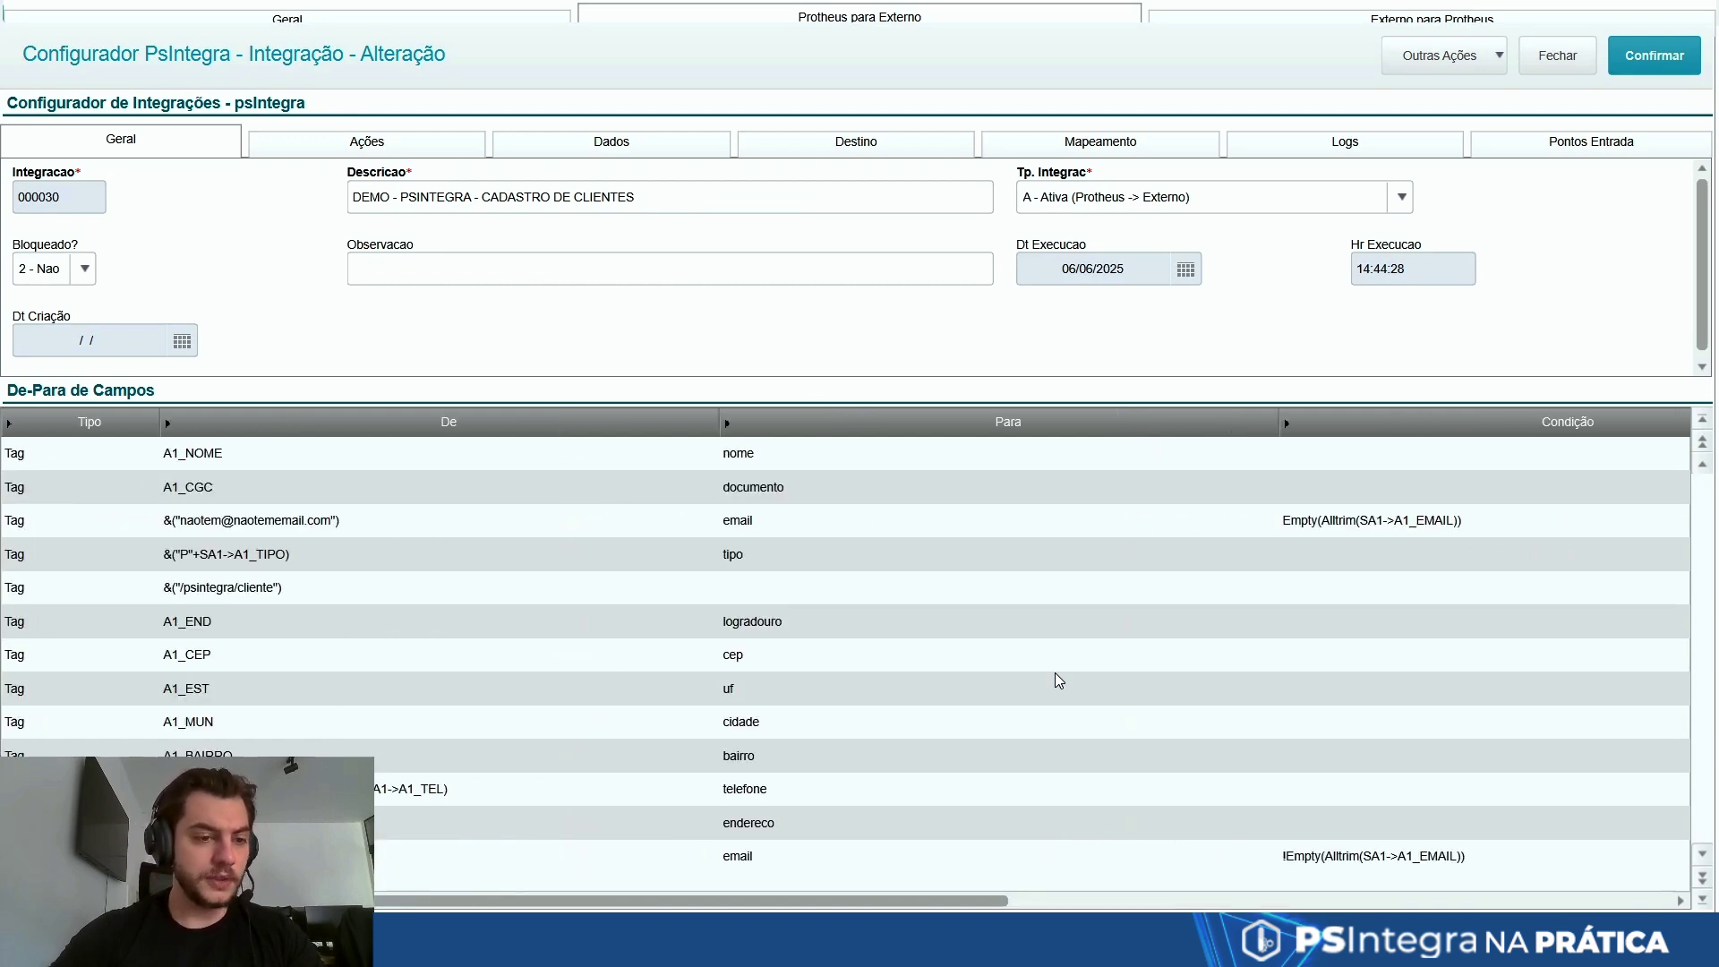
key("Right")
key("Right")
key("Left")
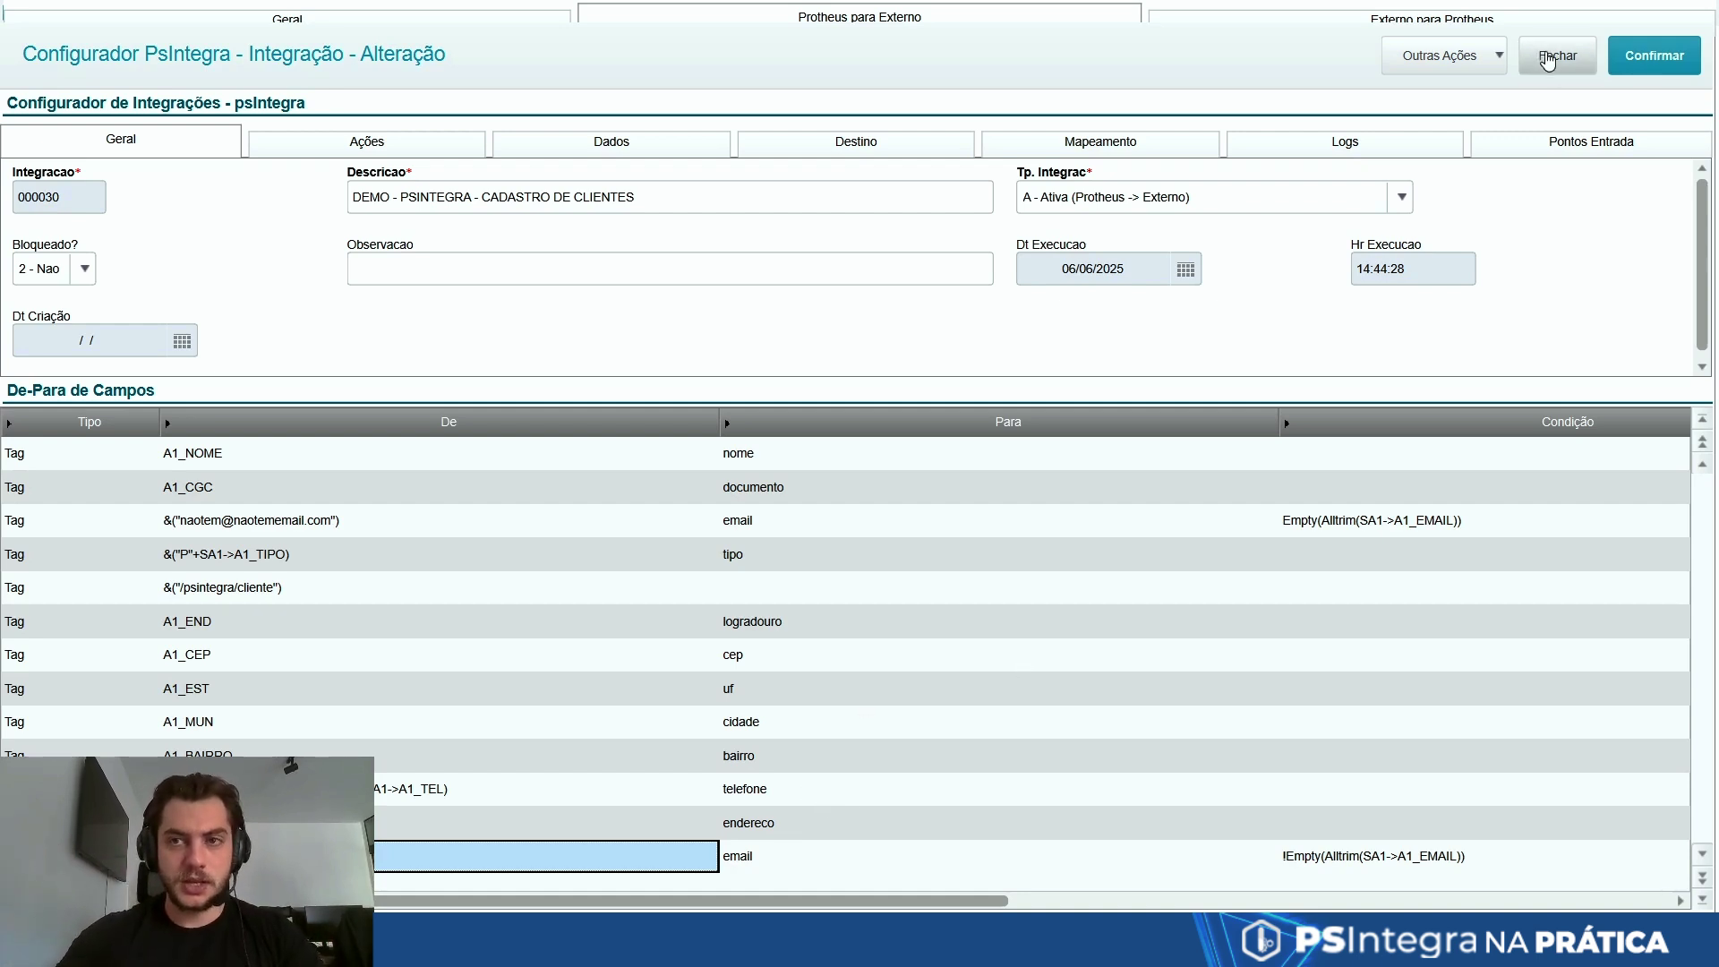
left_click(1547, 59)
left_click(1109, 938)
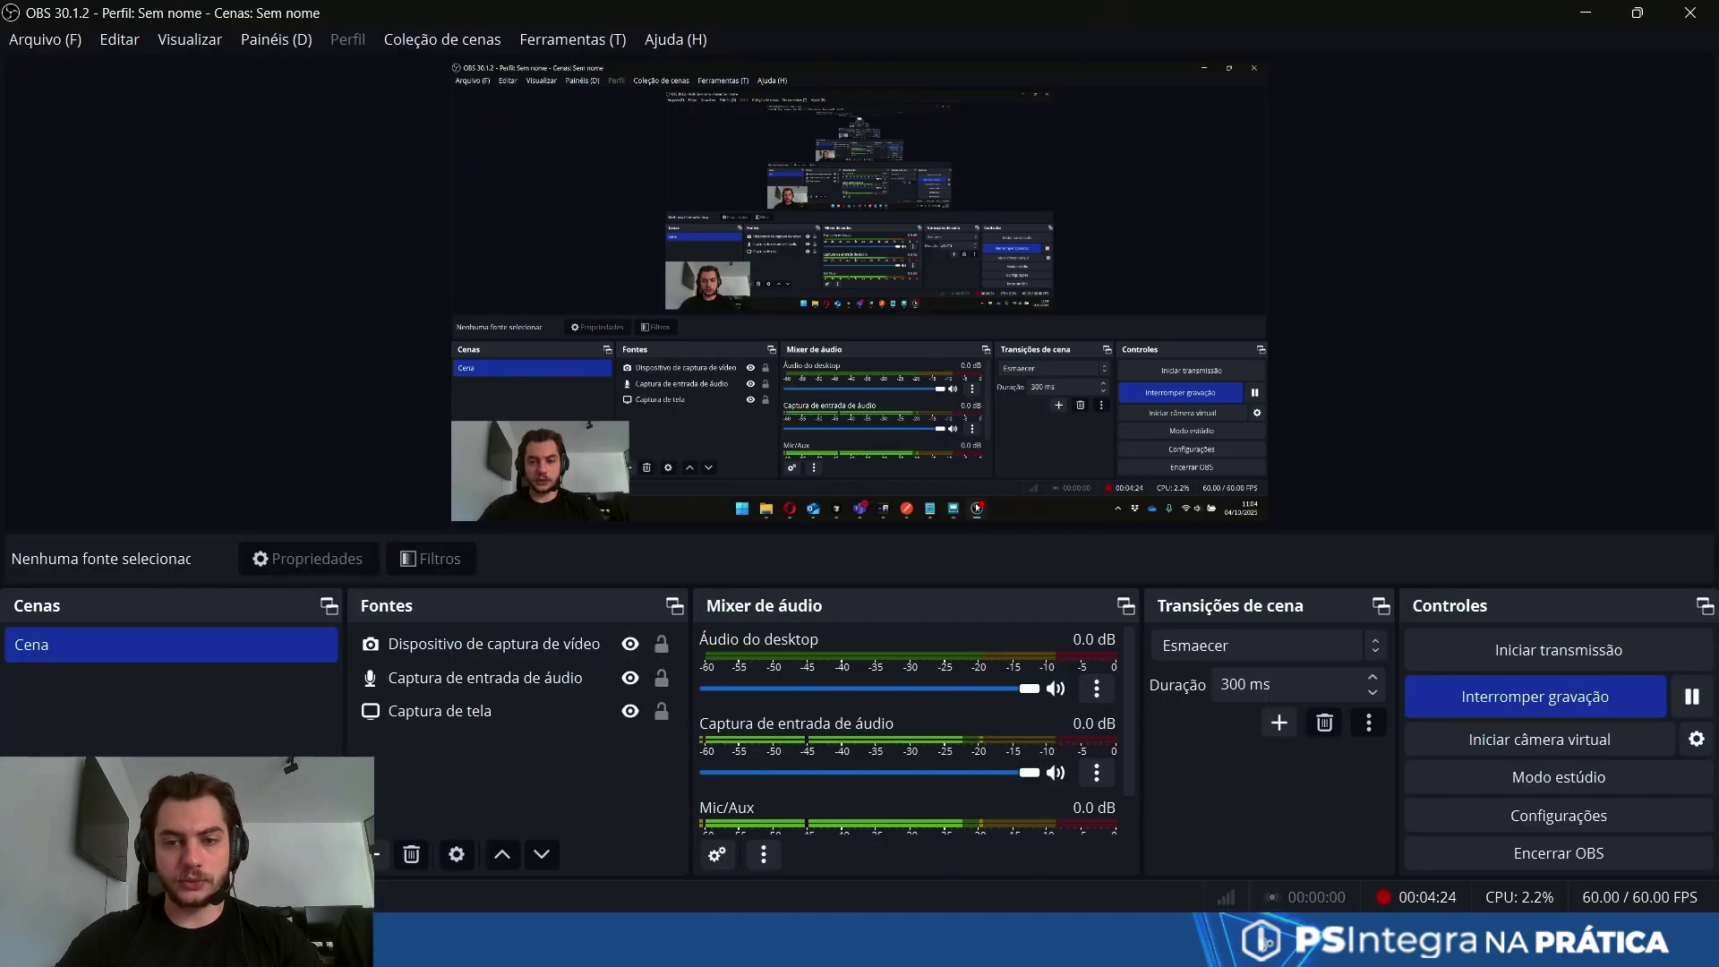